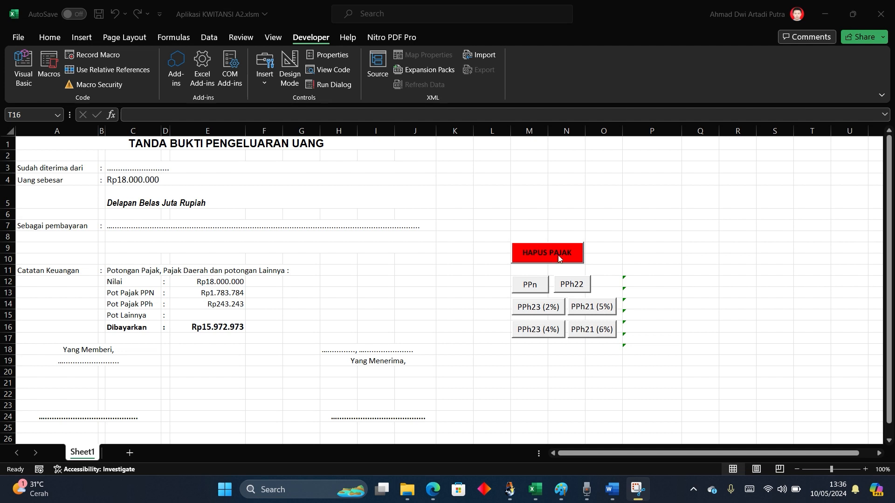
left_click(376, 270)
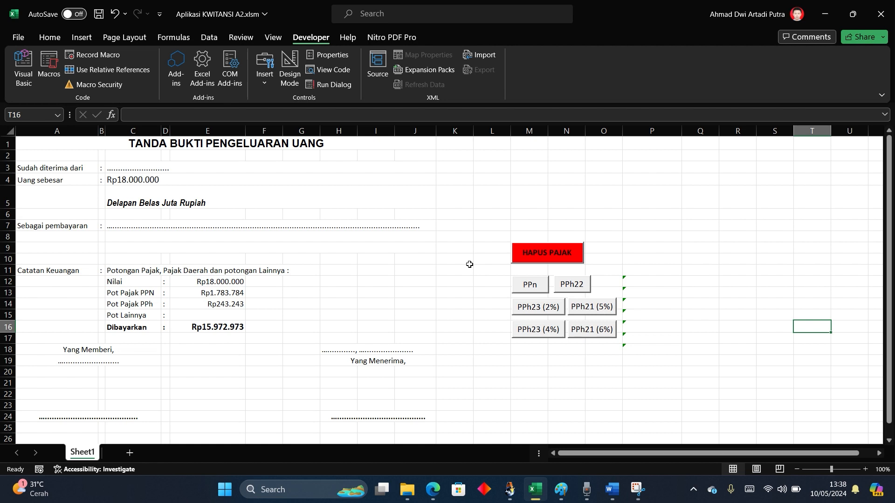
left_click(532, 179)
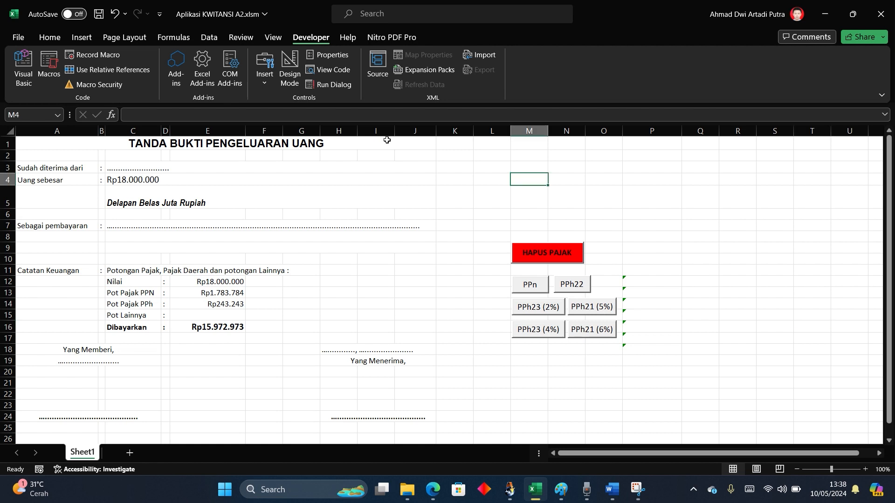
left_click(627, 167)
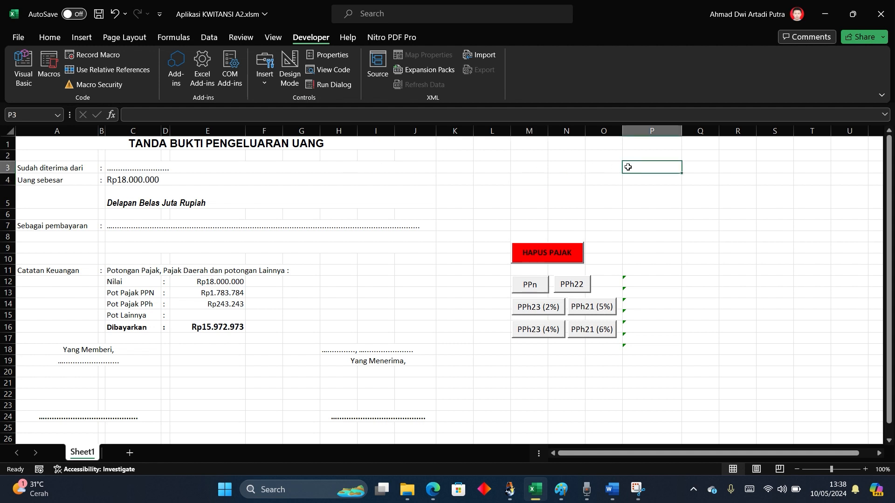
left_click(671, 217)
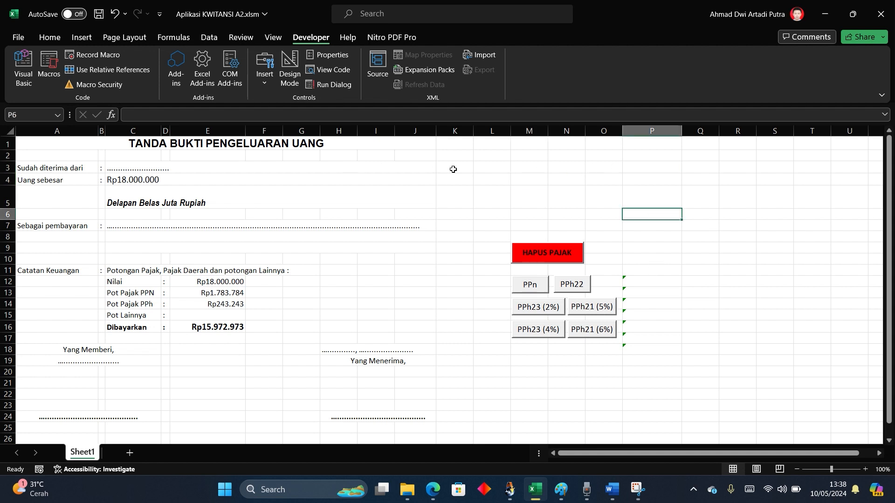
Examine the receipt's payer, amount, amount-in-words and payment description cells (C3, C4, C5 and C7).
left_click(120, 228)
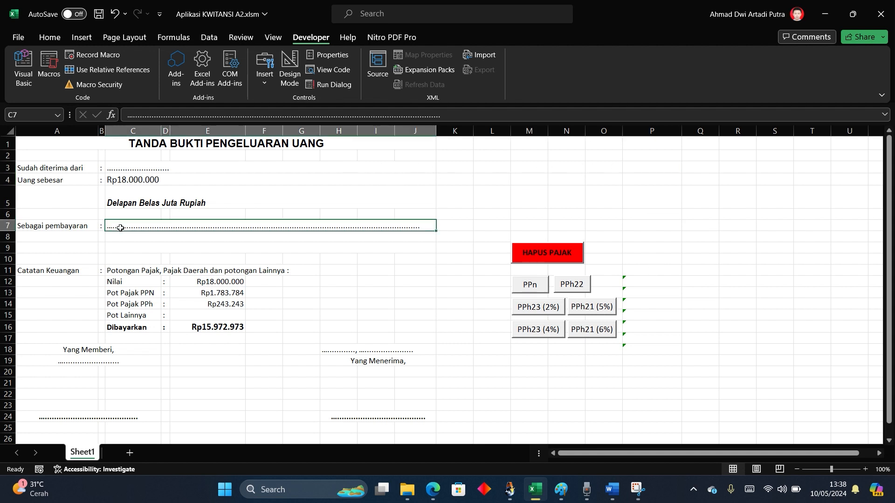
left_click(115, 180)
left_click(55, 199)
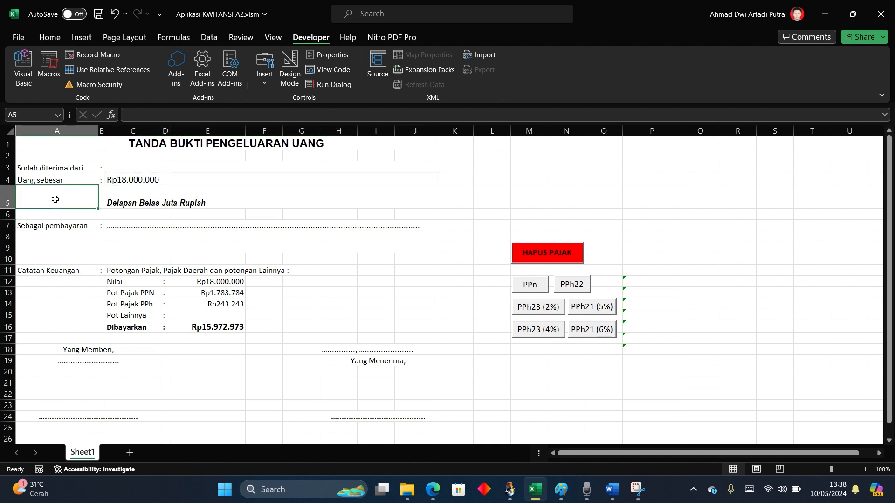
left_click(139, 179)
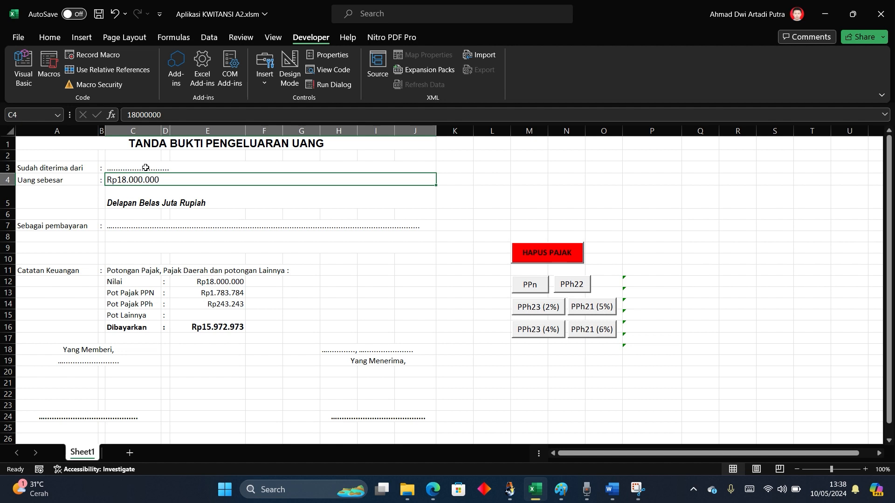
left_click(146, 167)
left_click(139, 179)
left_click(57, 202)
left_click(124, 201)
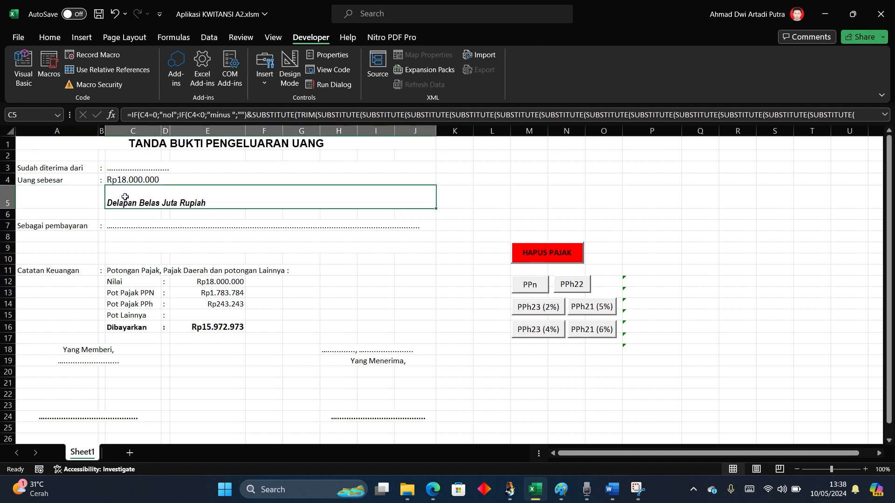
left_click(127, 178)
left_click(126, 166)
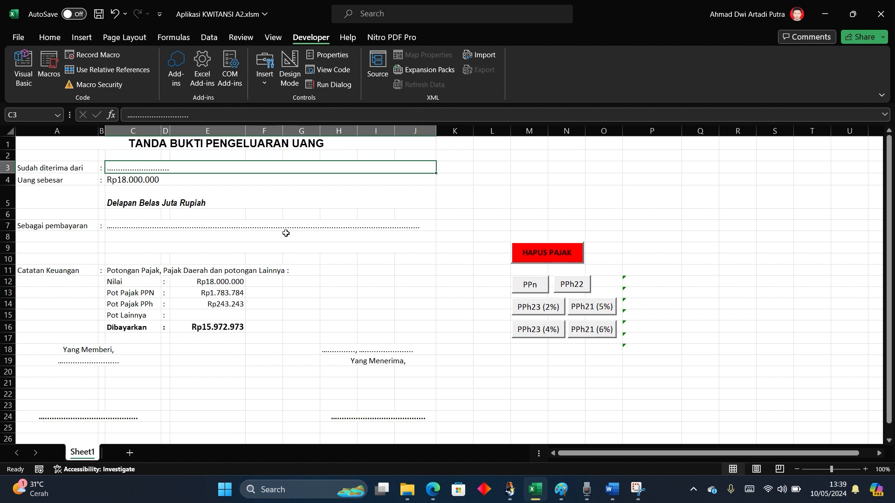
Switch to the Siskeudes print preview and compare its expenditure receipt with the Excel receipt form.
left_click(511, 490)
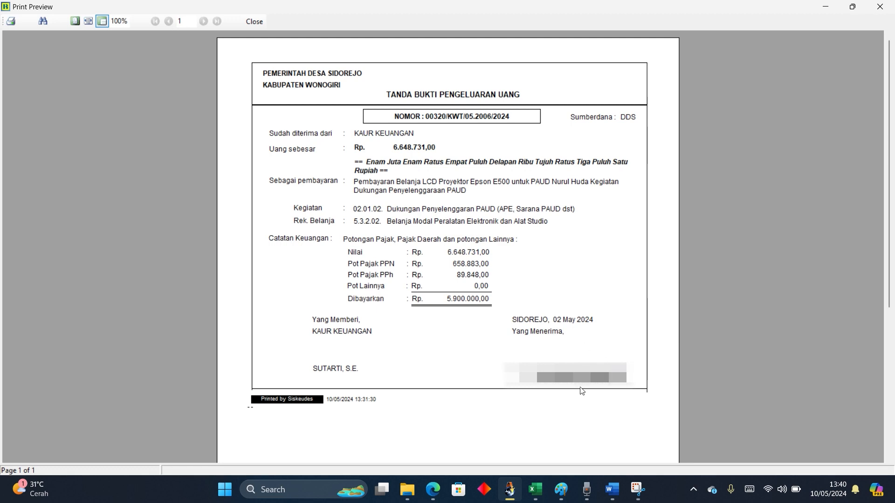
left_click(537, 491)
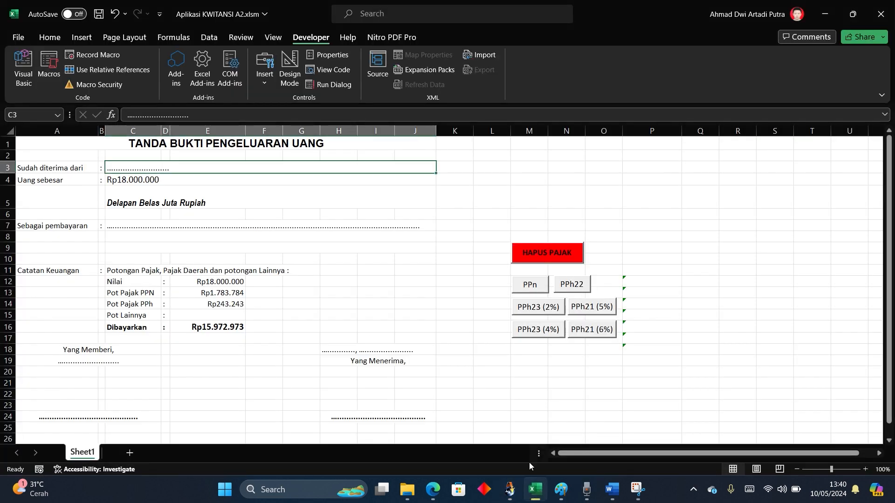
left_click(477, 303)
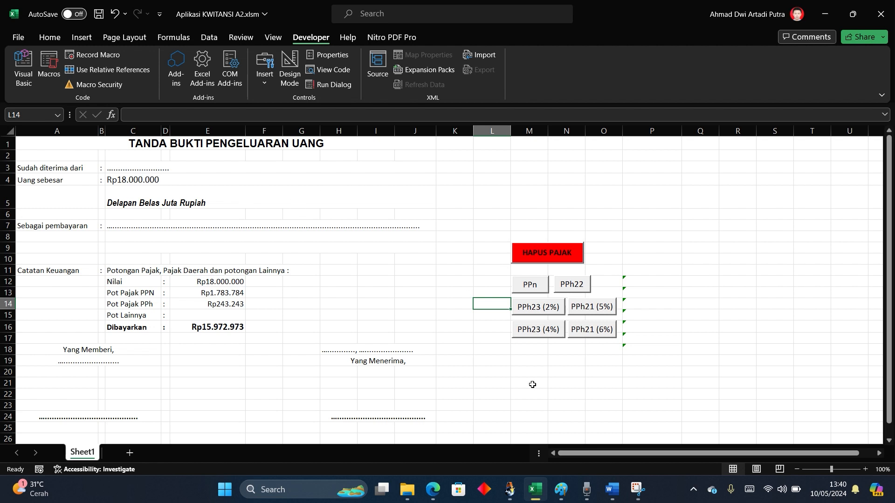
left_click(513, 496)
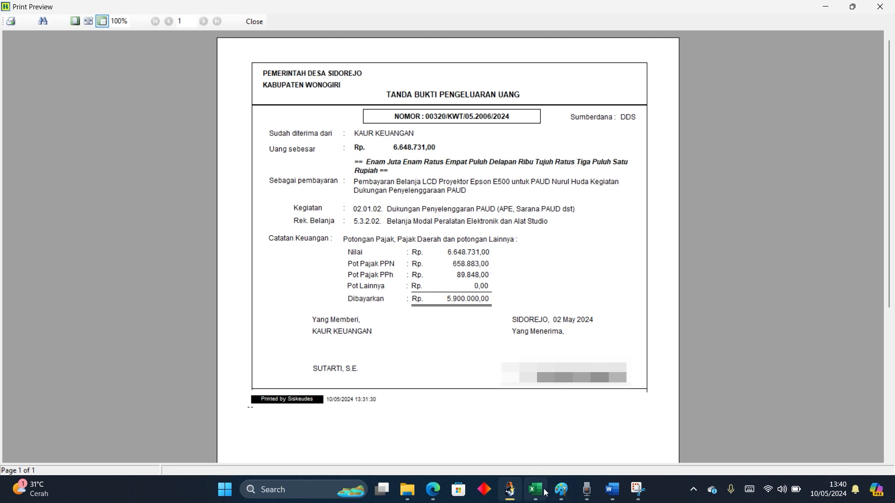
mouse_move(544, 492)
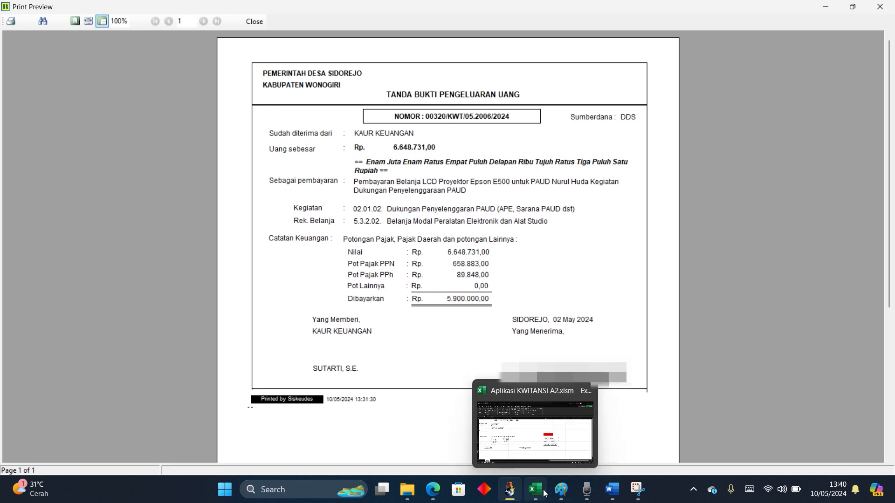
Switch back to the Excel receipt workbook and set the Uang sebesar amount in C4 to 6648731.
left_click(545, 492)
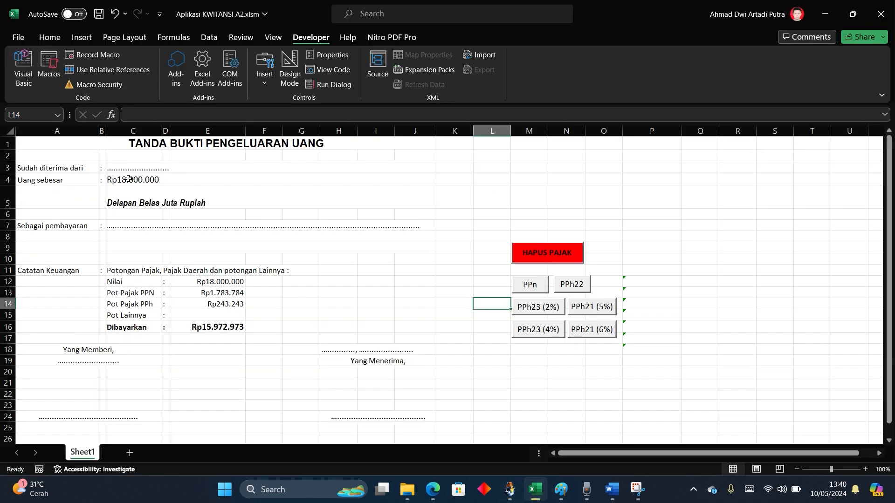
left_click(158, 180)
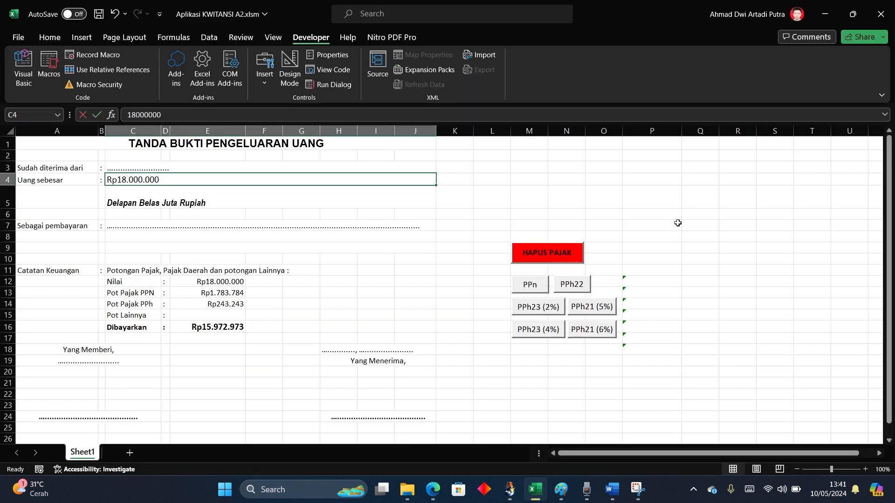
type("6.648.7")
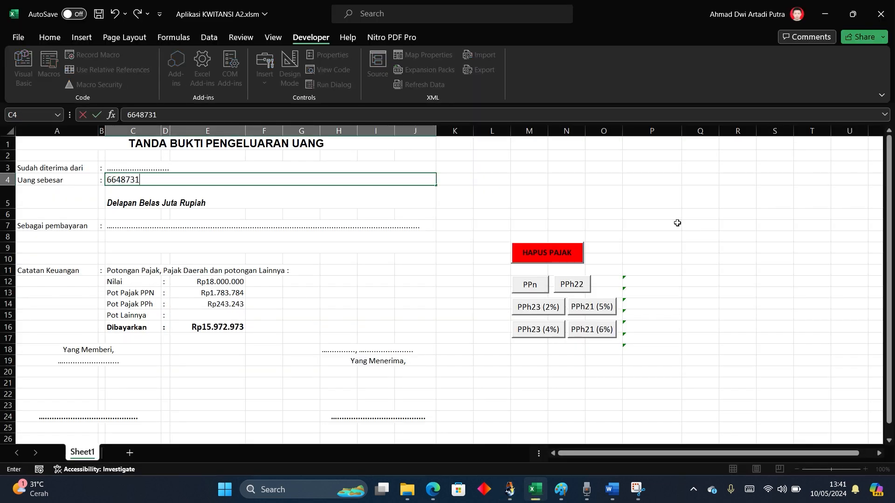
type("31")
key("Return")
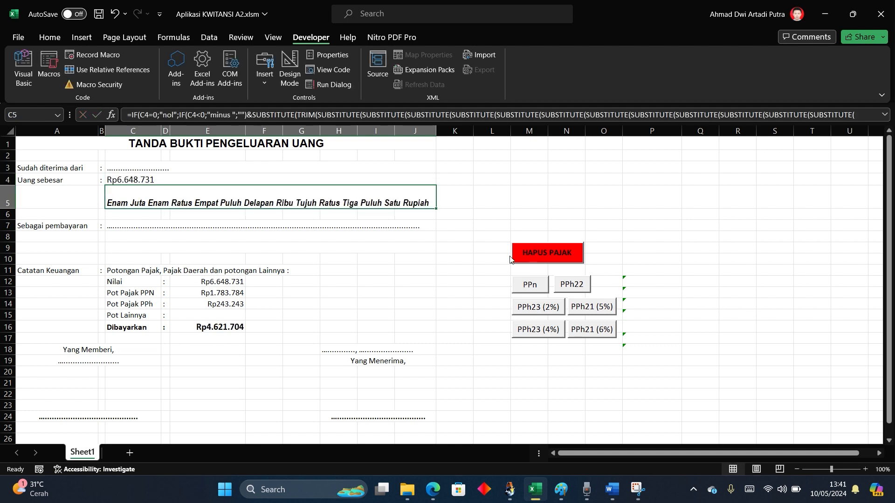
key("Up")
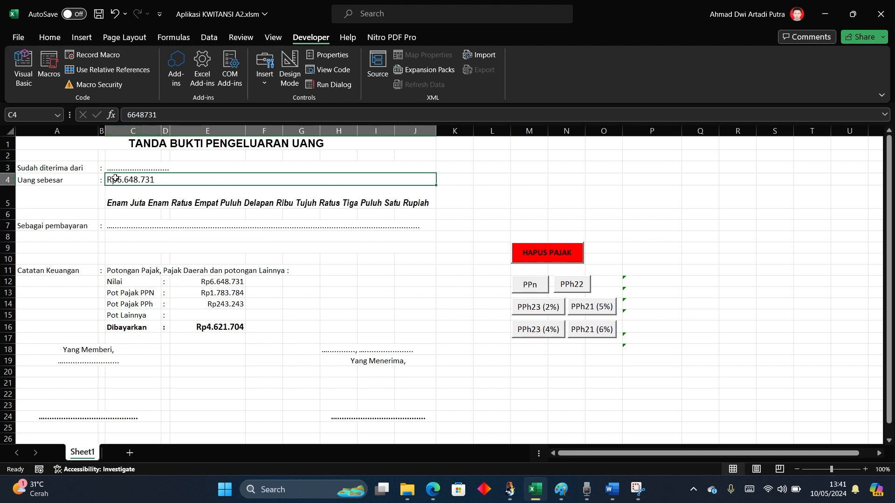
Check the receipt amount in C4 against the Pot Pajak PPN and Pot Pajak PPh deductions in E13 and E14.
left_click(94, 192)
left_click(125, 177)
left_click(218, 296)
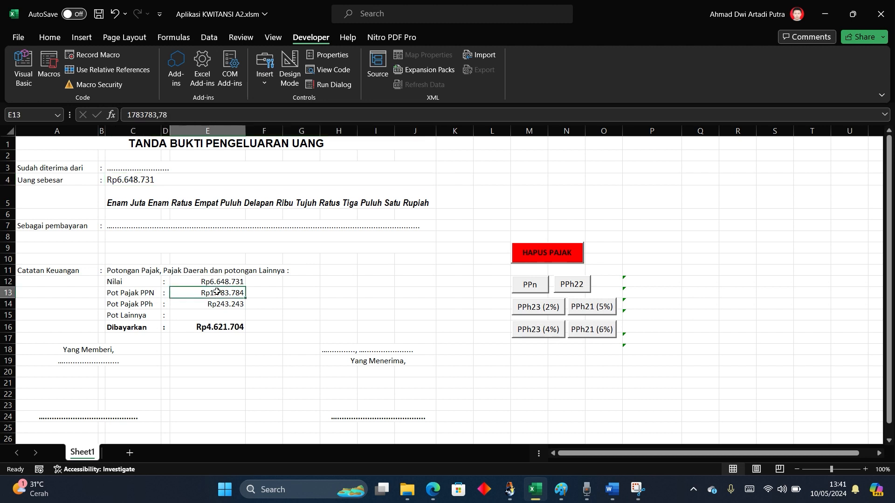
left_click(219, 302)
left_click(219, 295)
left_click(219, 303)
left_click(219, 295)
left_click(125, 181)
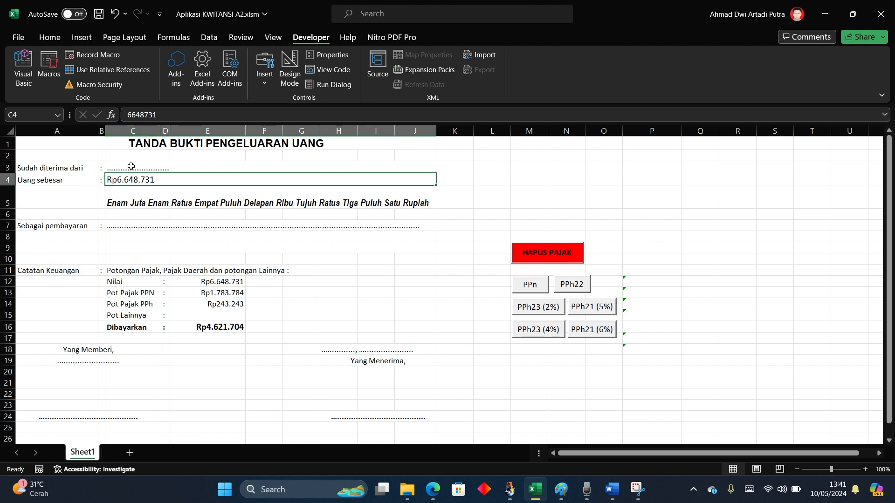
Clear the receipt's old tax deductions and apply the PPn and PPh22 calculations to the new amount.
left_click(550, 252)
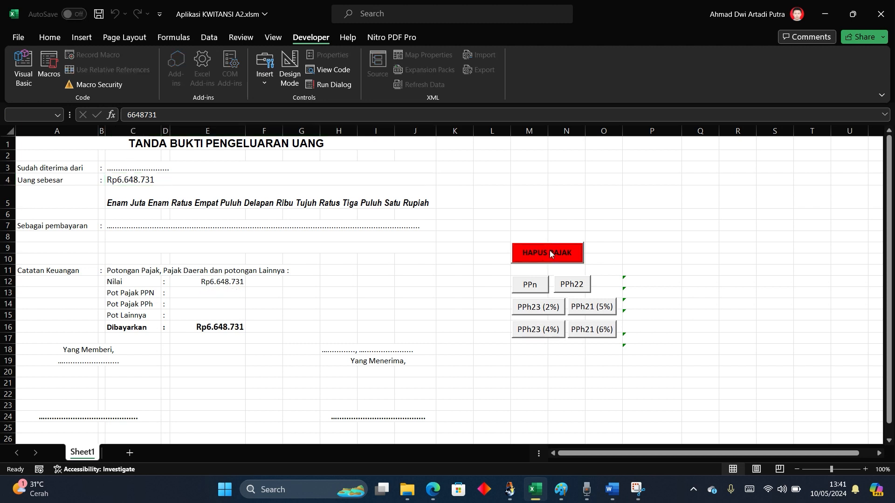
left_click(464, 291)
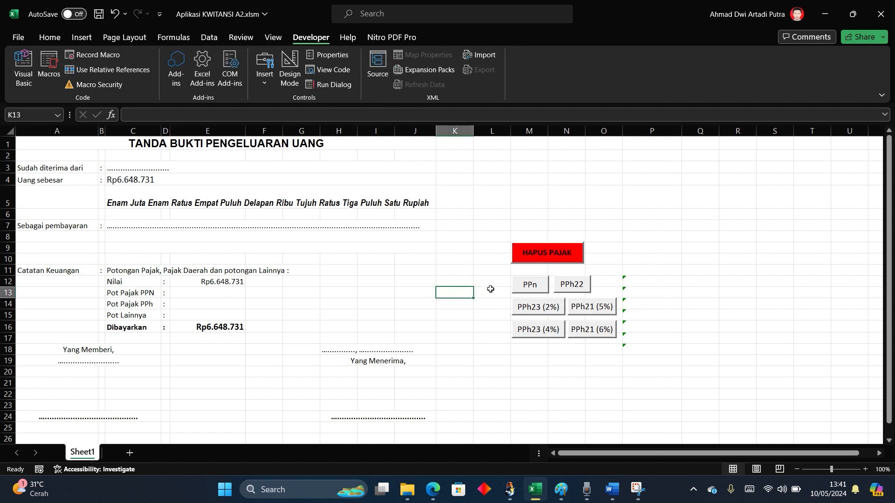
left_click(534, 289)
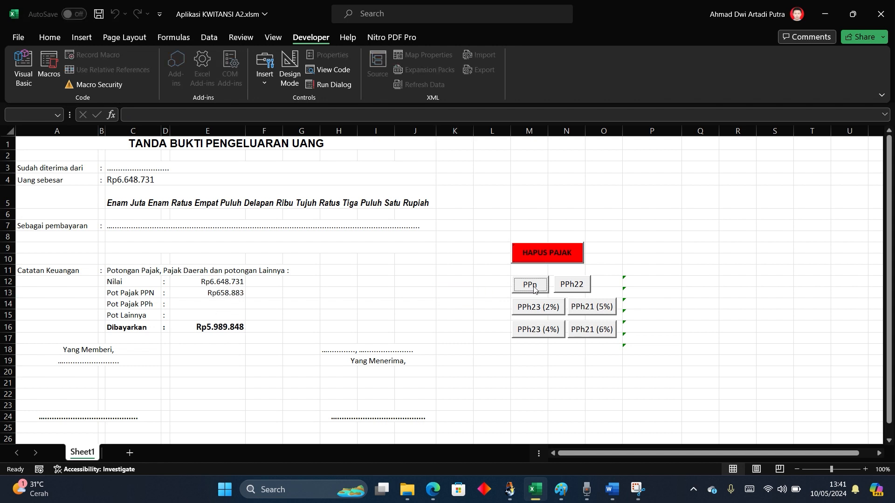
left_click(576, 289)
Reset the tax deductions once more and recalculate PPn and PPh22 for the receipt.
left_click(537, 254)
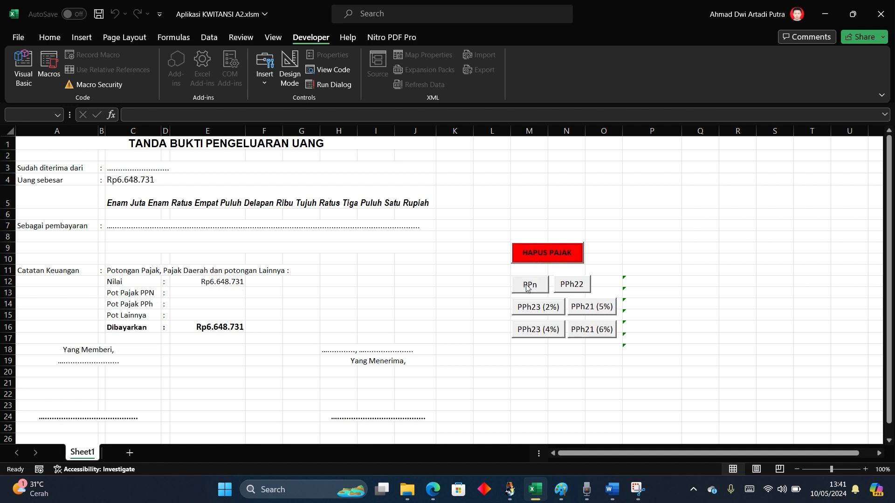
left_click(527, 287)
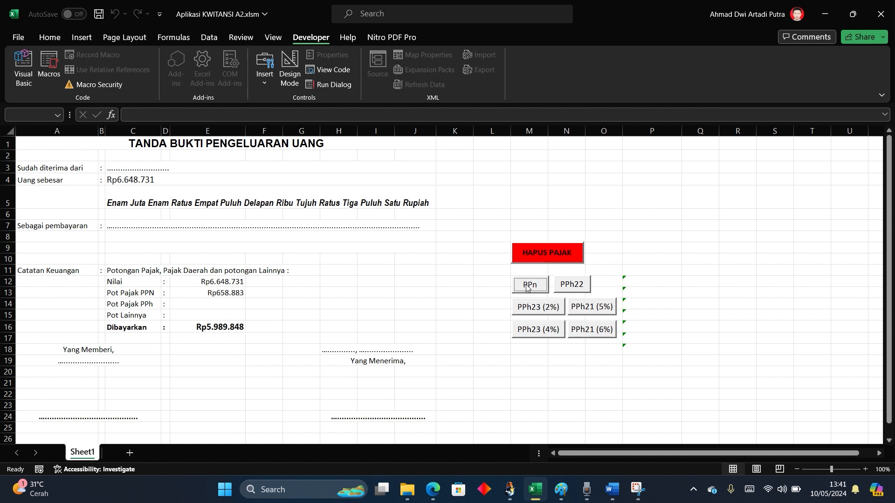
left_click(572, 286)
left_click(461, 292)
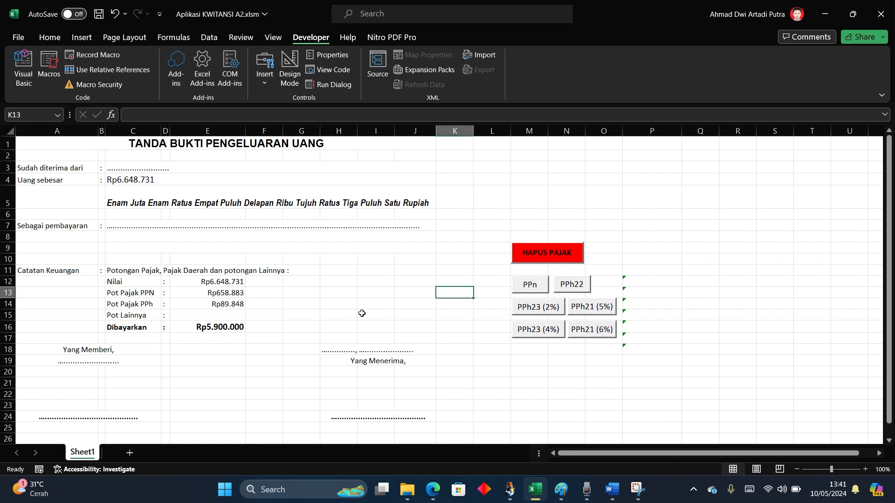
Examine the Dibayarkan total in E16 and the Nilai, PPN and PPh cells it is calculated from.
left_click(206, 330)
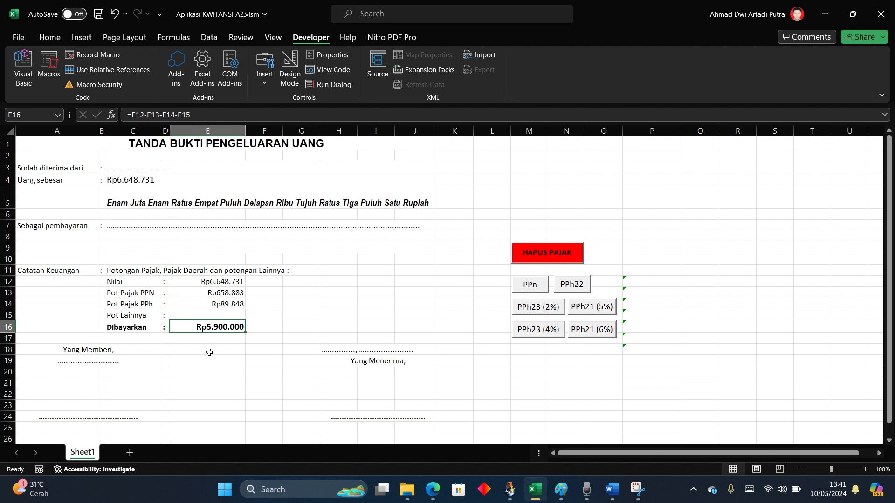
left_click(210, 352)
left_click(210, 329)
left_click(237, 363)
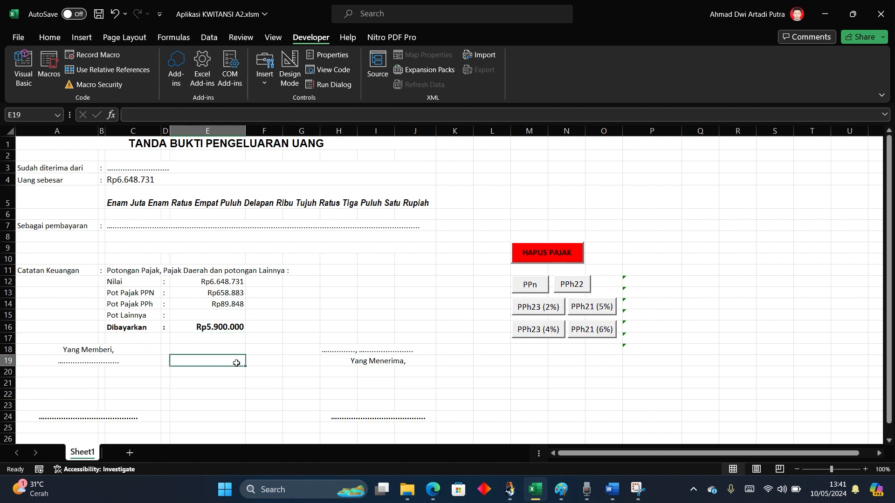
left_click(220, 325)
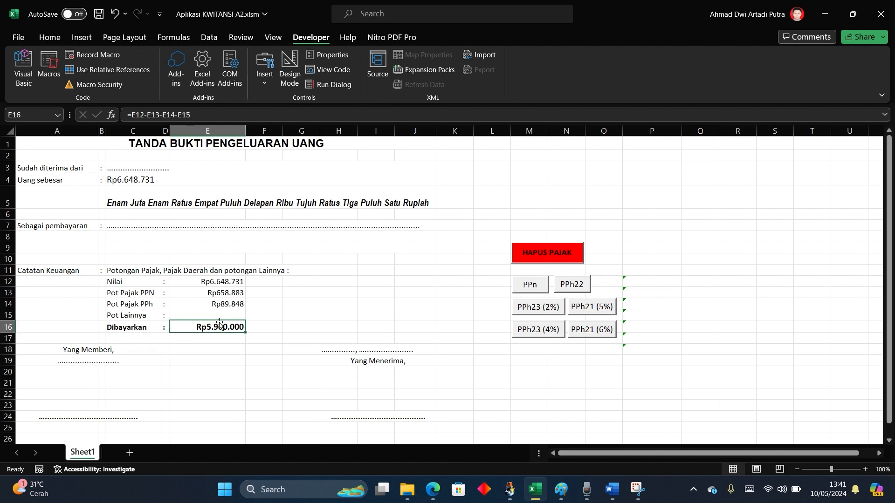
left_click(230, 350)
left_click(219, 327)
left_click(360, 307)
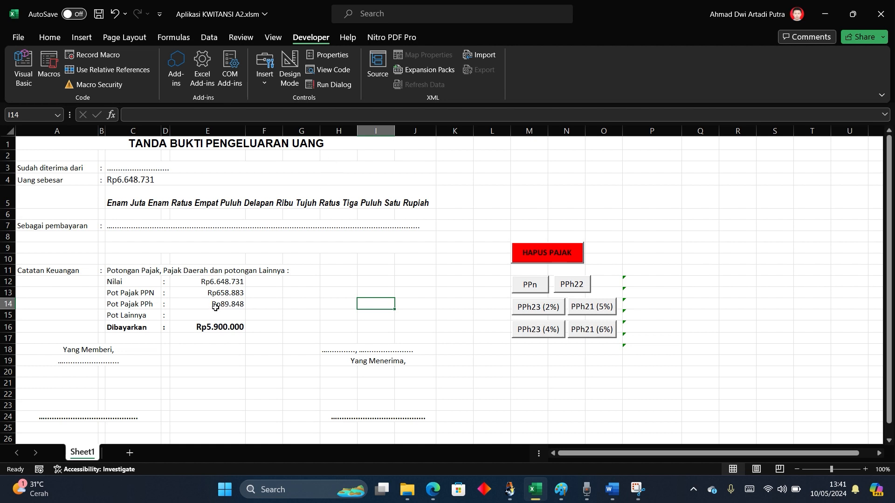
left_click(218, 328)
left_click(215, 282)
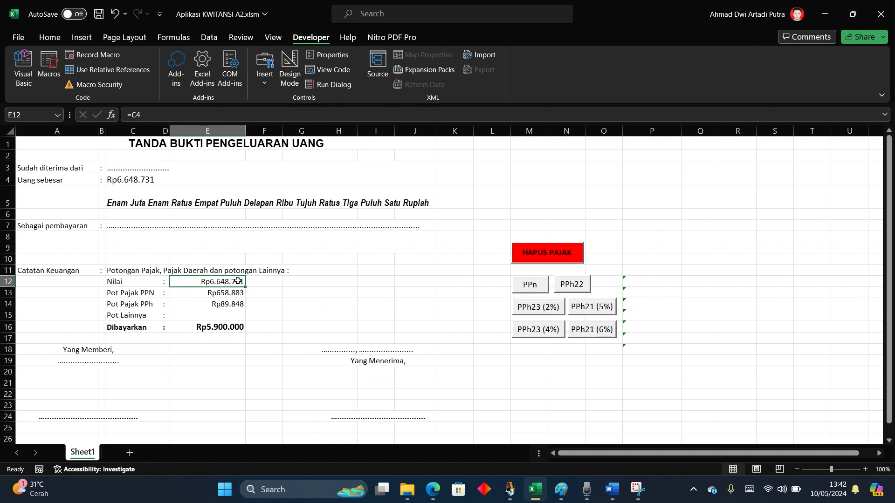
left_click(223, 292)
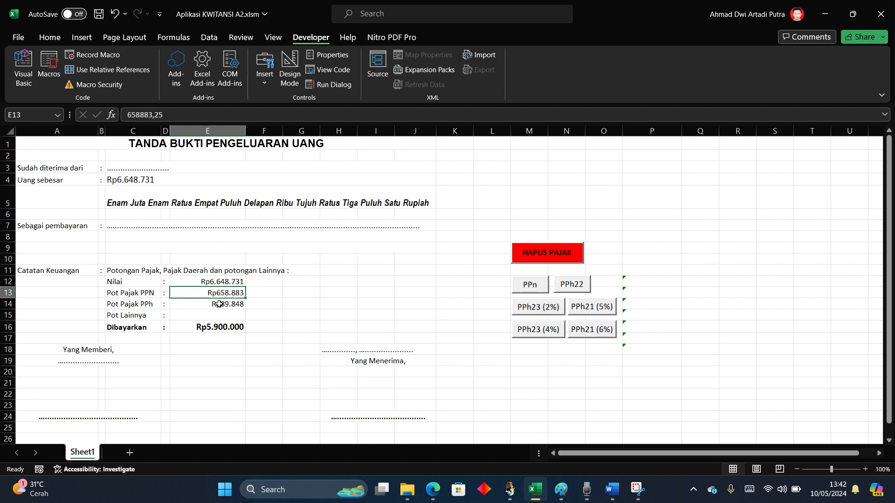
left_click(218, 306)
left_click(209, 330)
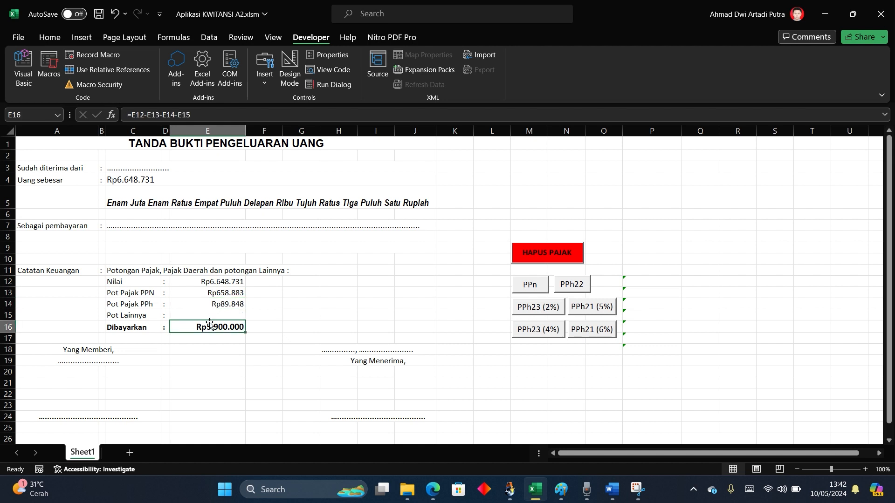
left_click(236, 356)
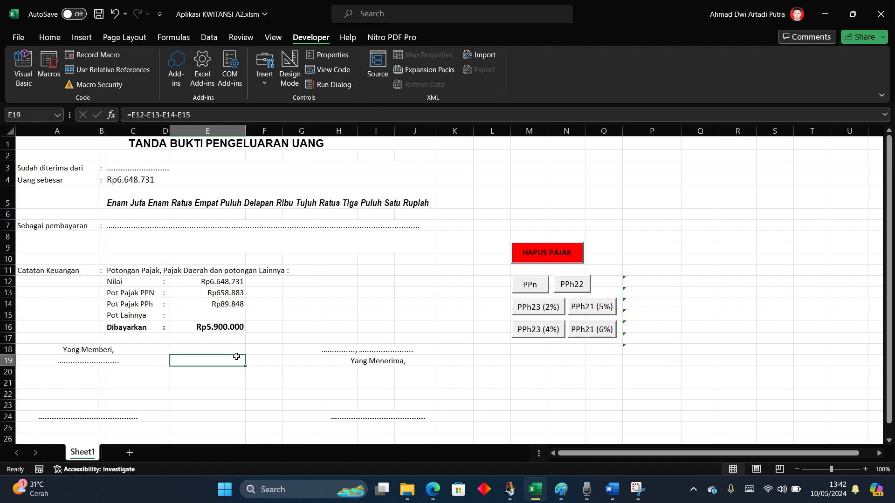
Examine the Dibayarkan total in E16 alongside the Pot Pajak PPN and Pot Pajak PPh deductions in E13 and E14.
left_click(208, 327)
left_click(225, 342)
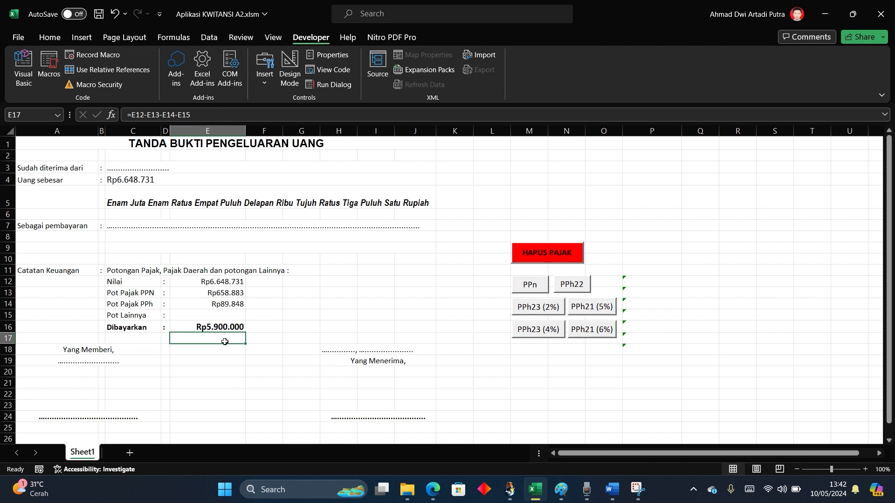
left_click(216, 326)
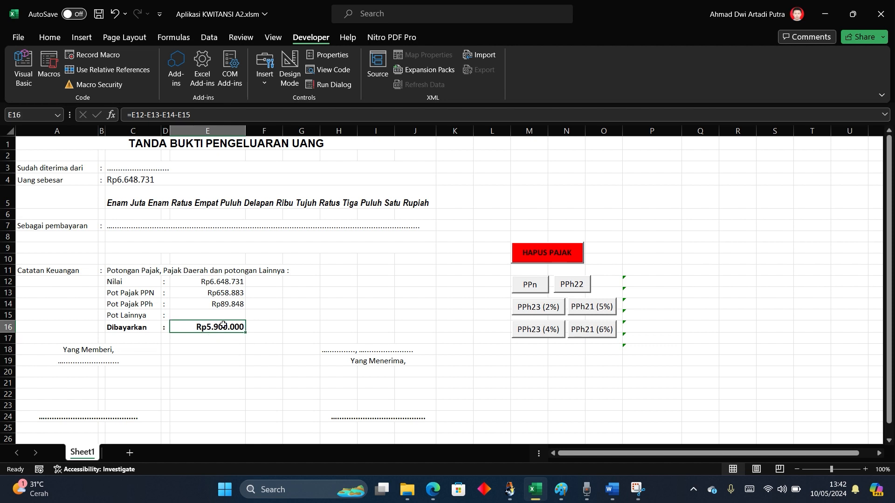
left_click(262, 349)
left_click(225, 294)
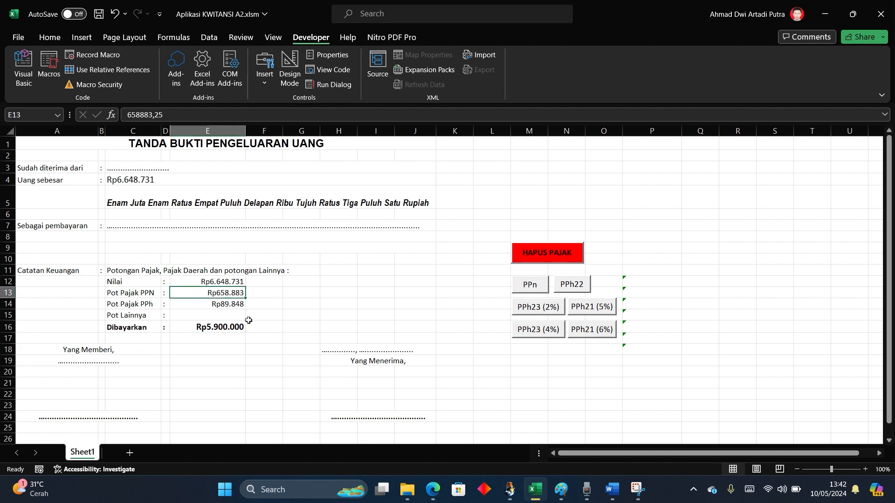
left_click(225, 306)
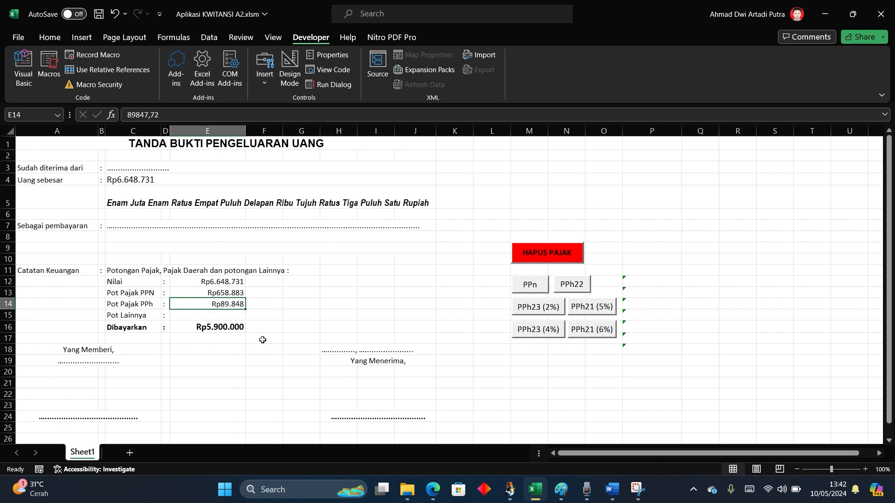
left_click(237, 292)
left_click(234, 304)
left_click(234, 291)
left_click(232, 303)
left_click(230, 292)
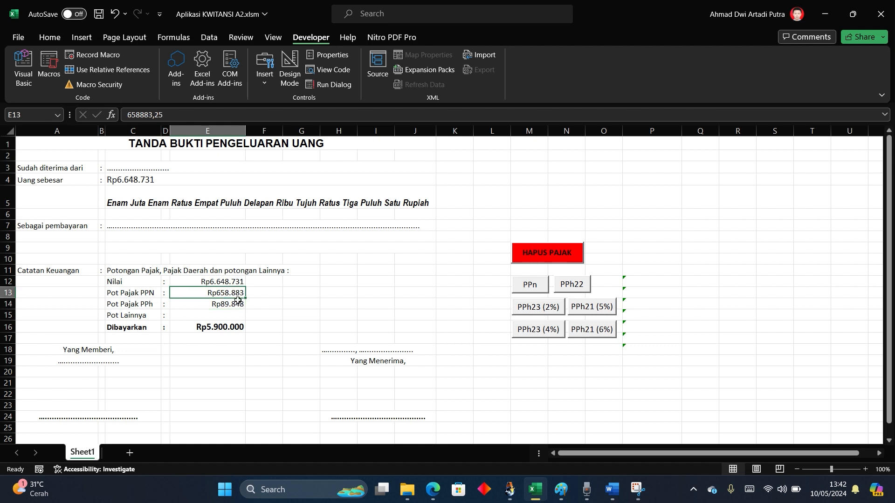
left_click(236, 303)
left_click(301, 329)
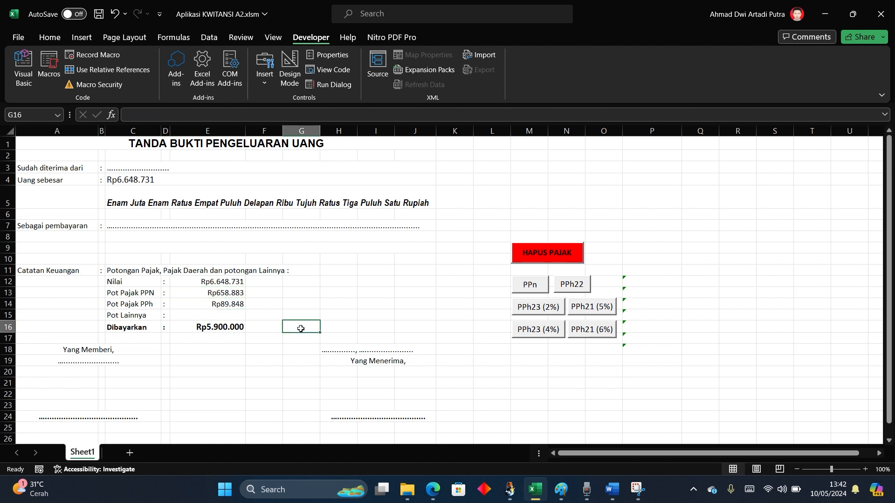
left_click(227, 326)
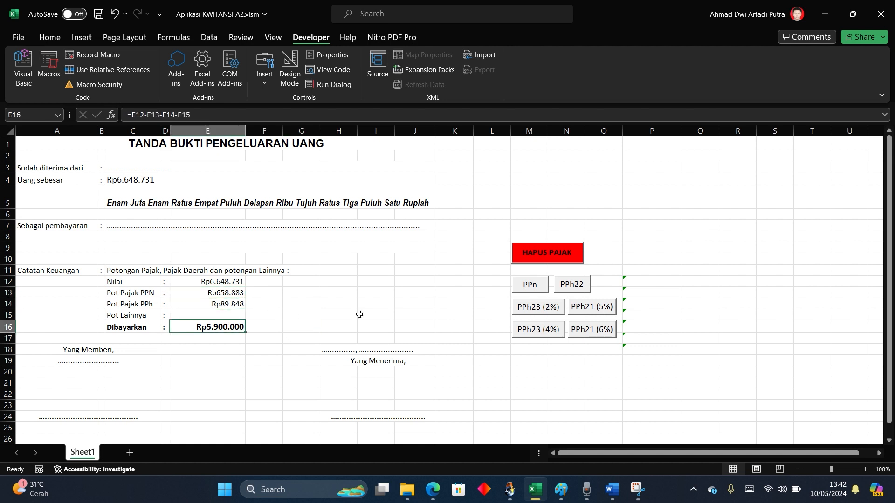
left_click(373, 315)
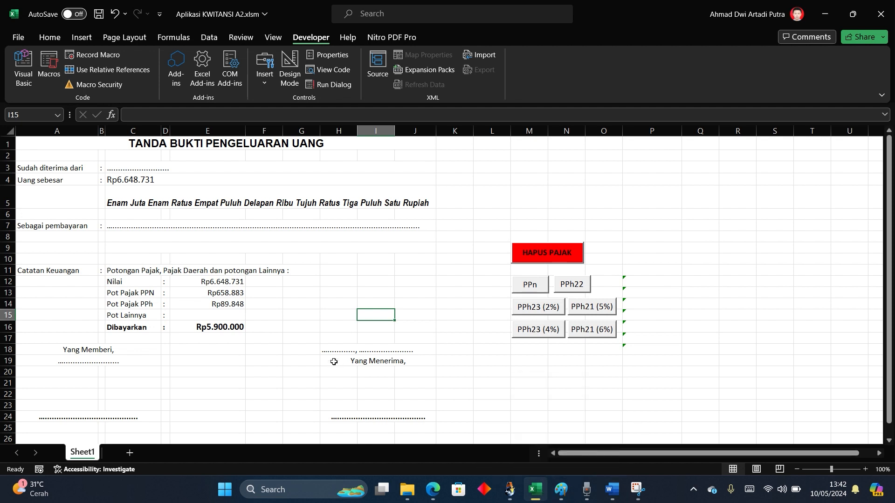
Set the receipt amount in C4 to 18000000.
left_click(137, 178)
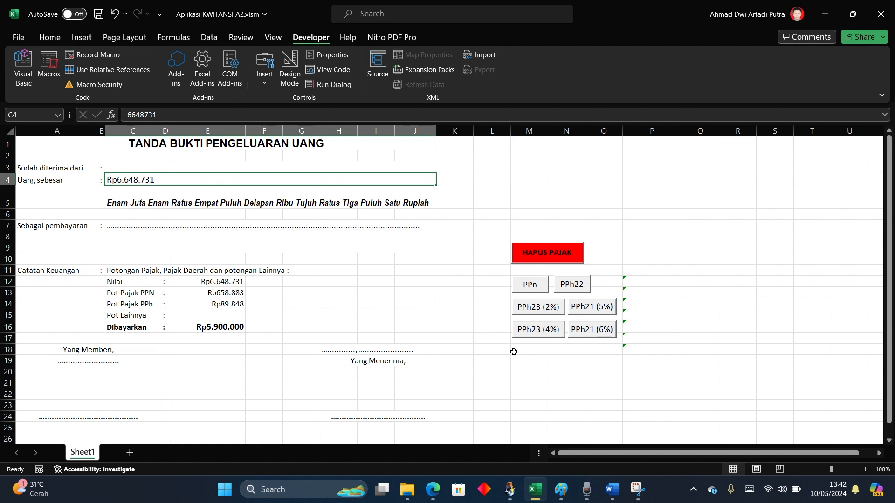
type("18000000")
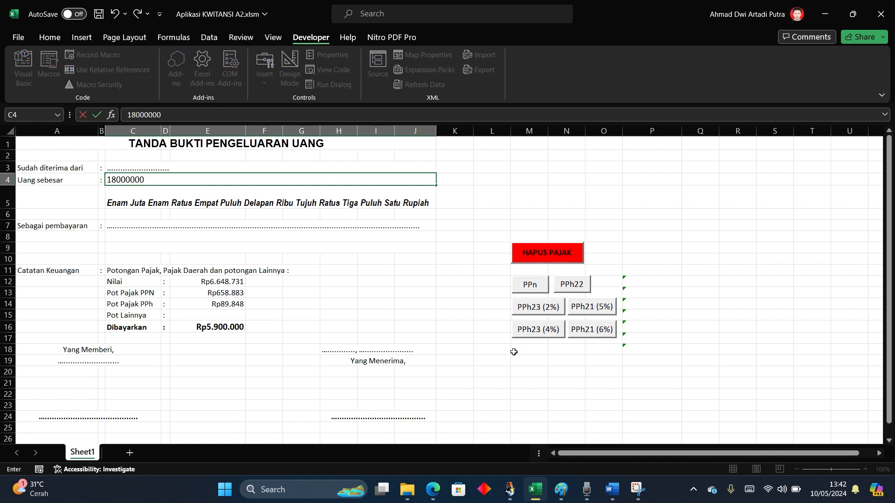
key("Return")
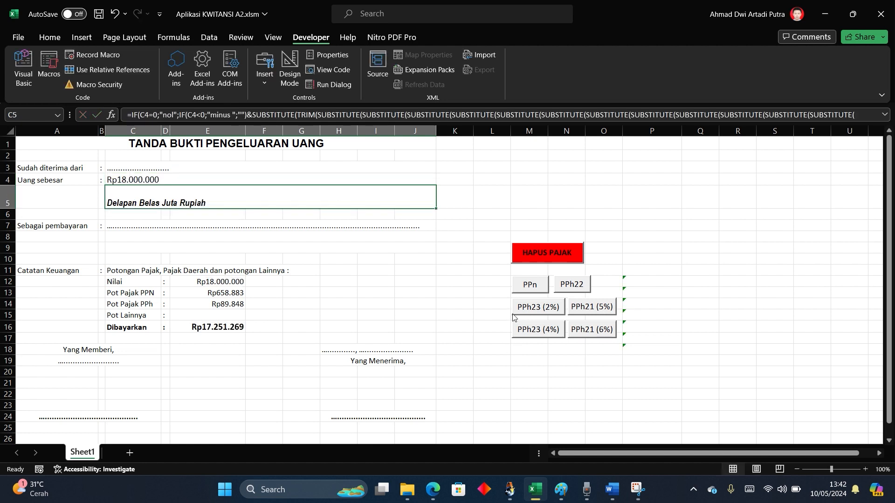
Clear the previous tax deductions and calculate PPn and PPh22 for the Rp18.000.000 receipt.
left_click(543, 253)
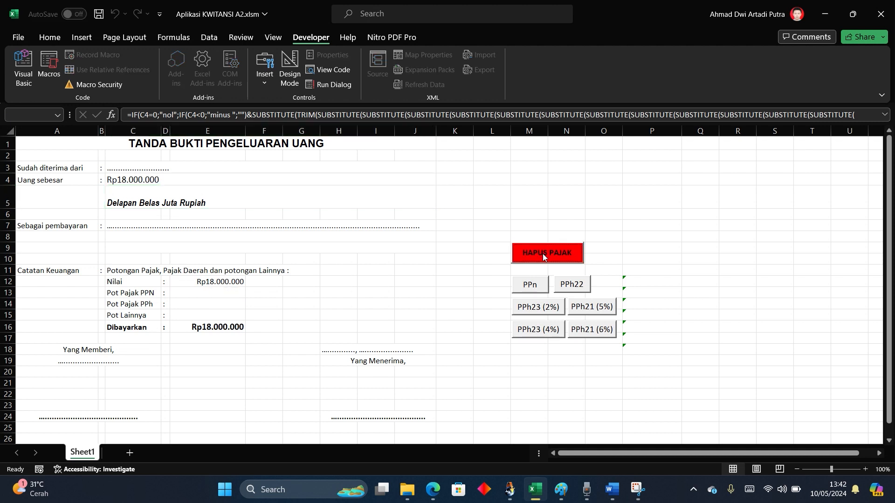
left_click(531, 286)
left_click(574, 288)
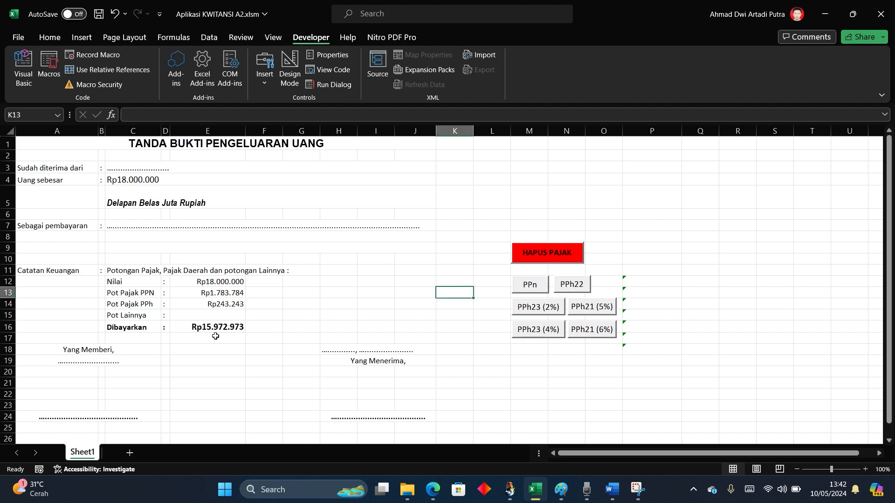
Examine the Dibayarkan total in E16 and the range E12:E16 it is calculated from for the Rp18.000.000 receipt.
left_click(203, 327)
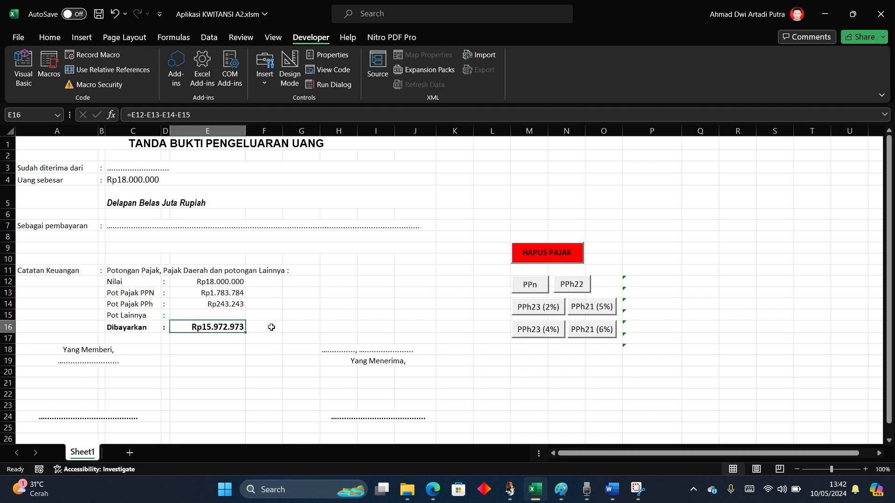
left_click(446, 330)
left_click(455, 258)
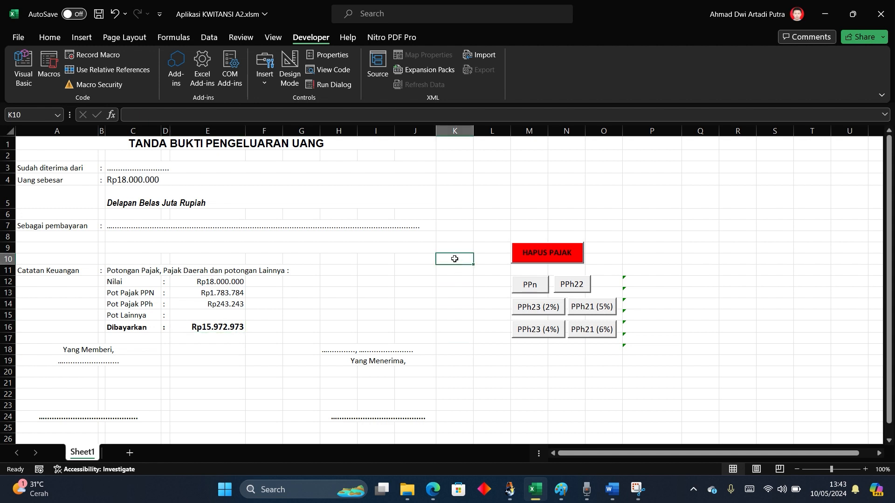
left_click_drag(201, 281, 209, 325)
left_click(225, 359)
left_click(214, 330)
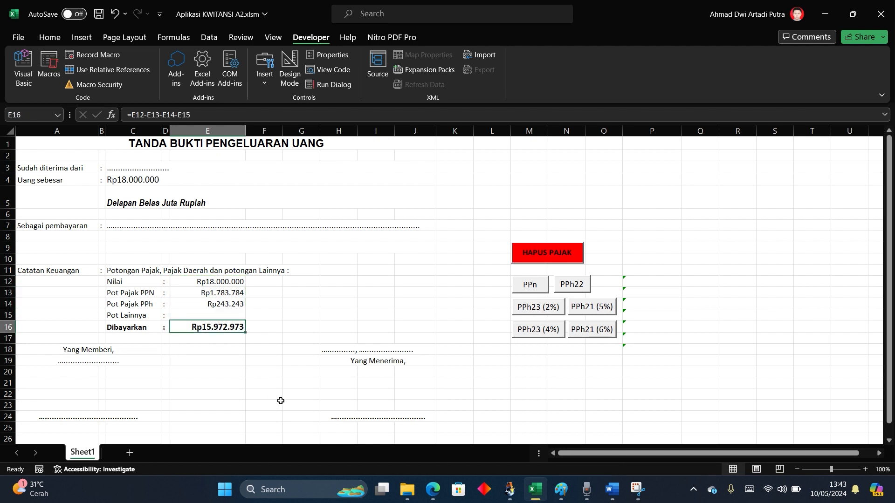
left_click(252, 353)
left_click(217, 326)
left_click(295, 358)
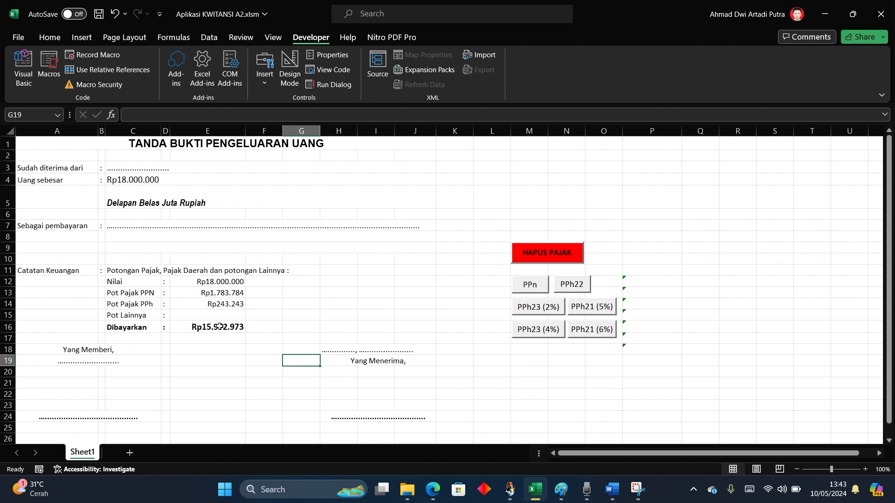
left_click(252, 362)
left_click(220, 332)
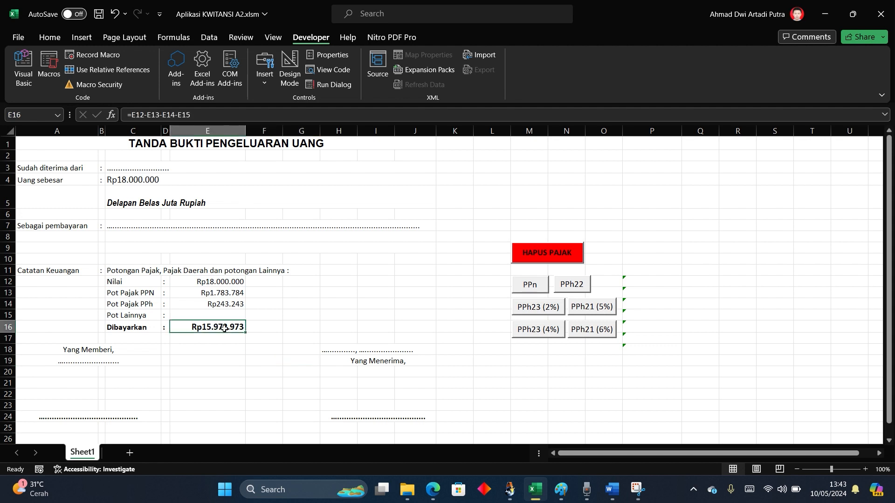
left_click(292, 358)
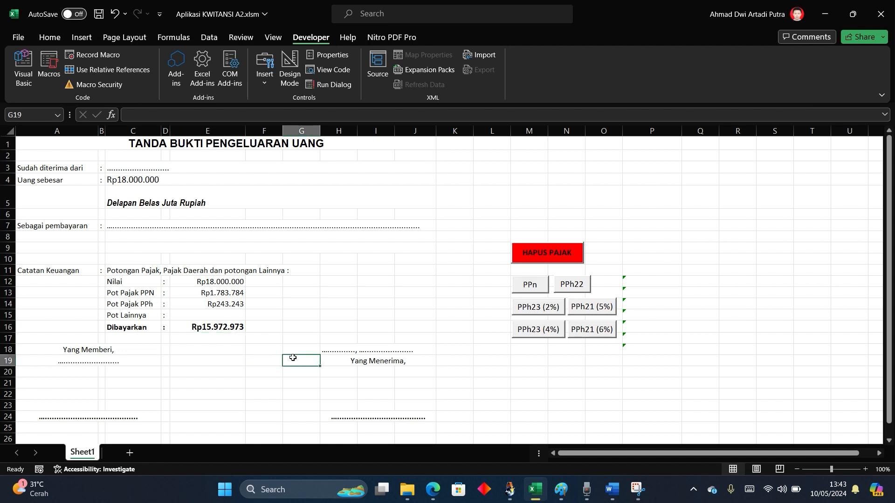
left_click(214, 327)
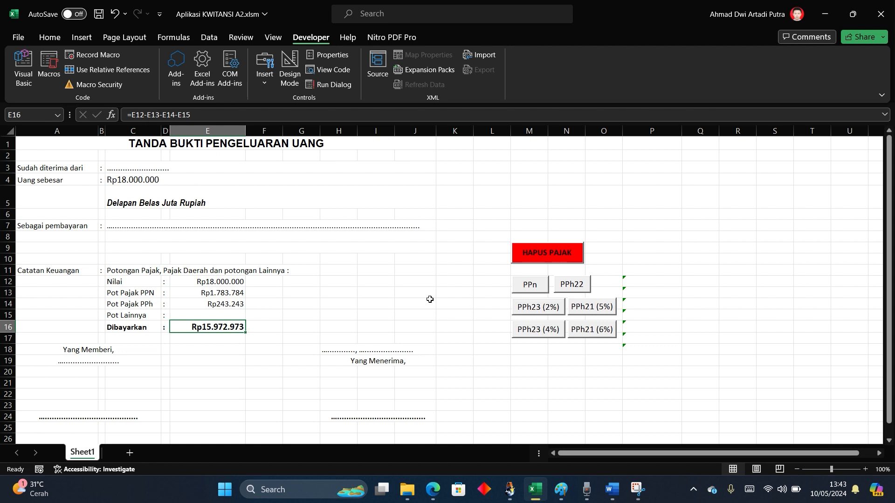
left_click(280, 380)
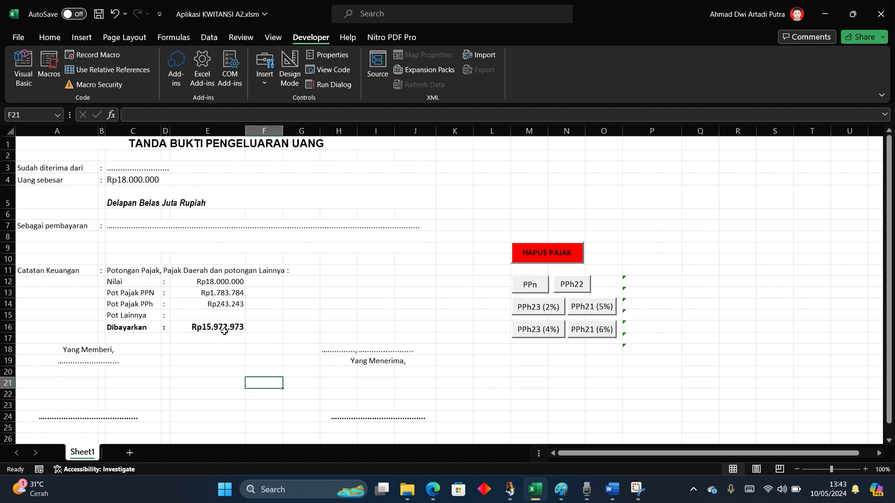
left_click(218, 325)
left_click(258, 349)
left_click(213, 326)
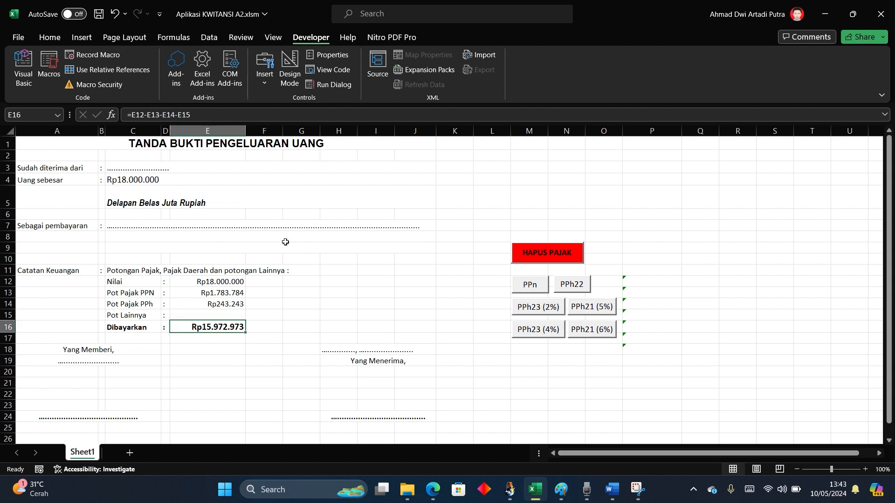
left_click(338, 290)
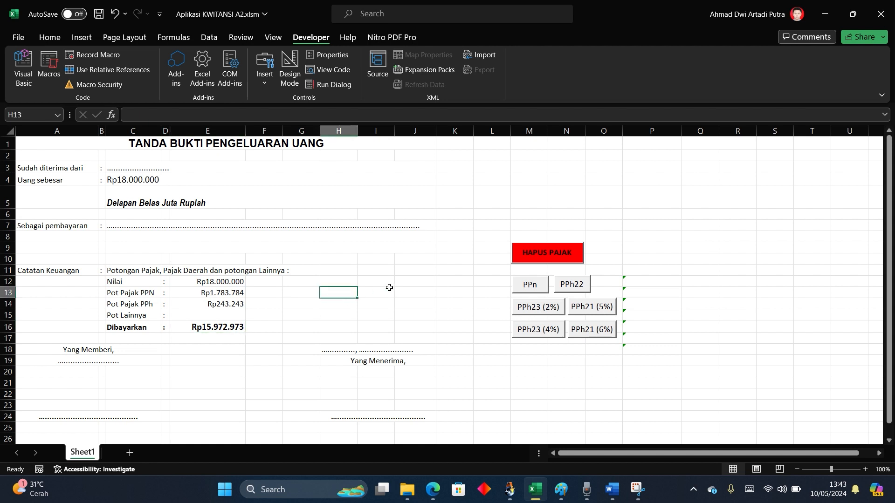
Switch to the Siskeudes print preview to view the amounts on the original expenditure receipt, and return to the Excel receipt form.
left_click(137, 179)
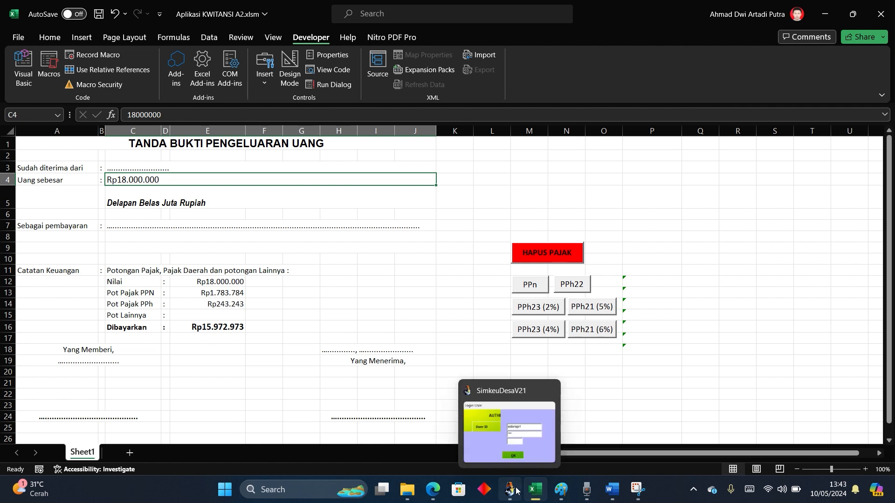
left_click(513, 464)
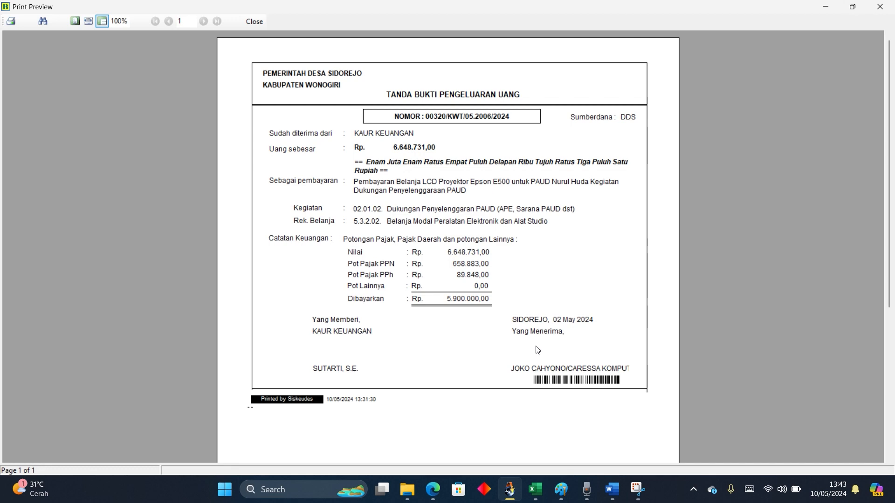
left_click(535, 489)
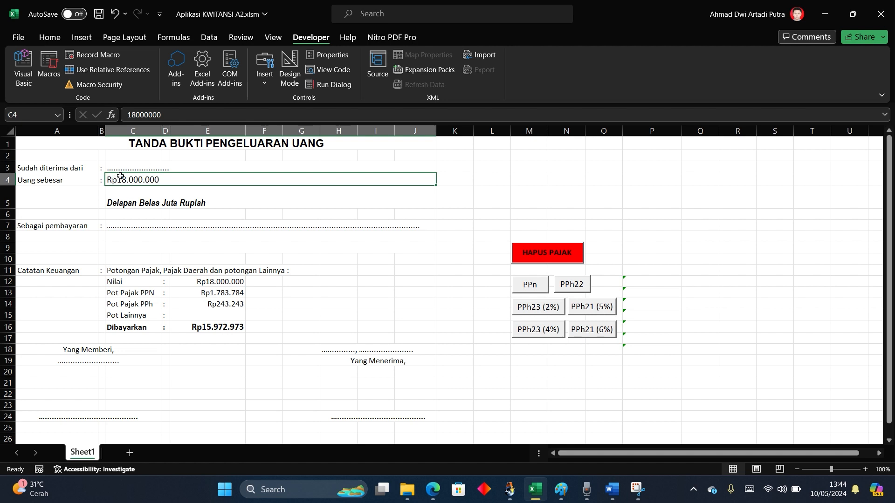
Compare the Dibayarkan total in E16 with the gross receipt amount in C4.
left_click(219, 329)
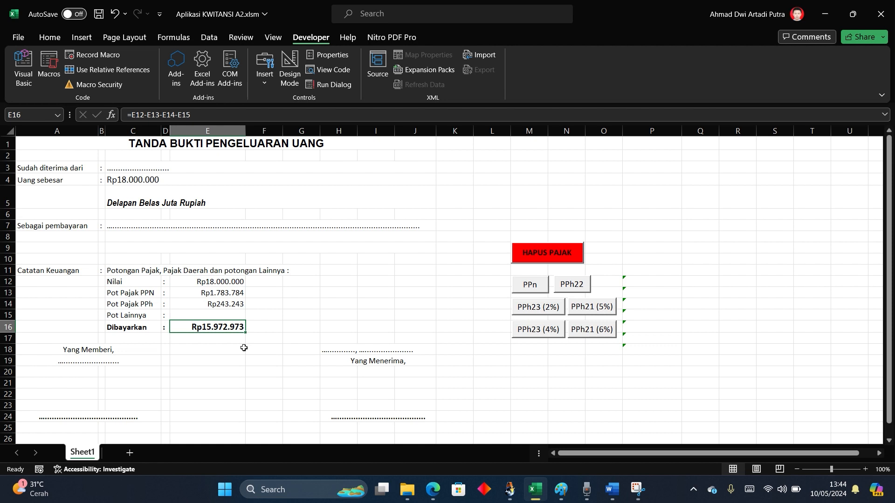
left_click(243, 349)
left_click(223, 326)
left_click(225, 350)
left_click(223, 327)
left_click(144, 180)
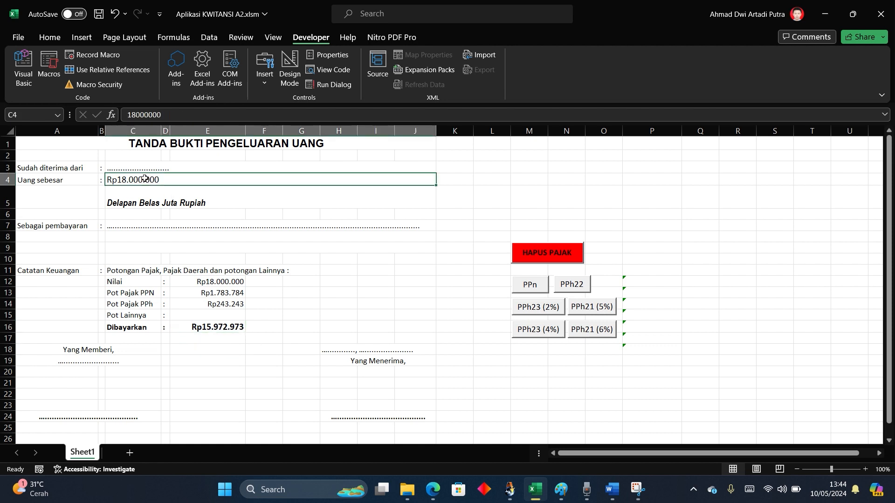
left_click(226, 321)
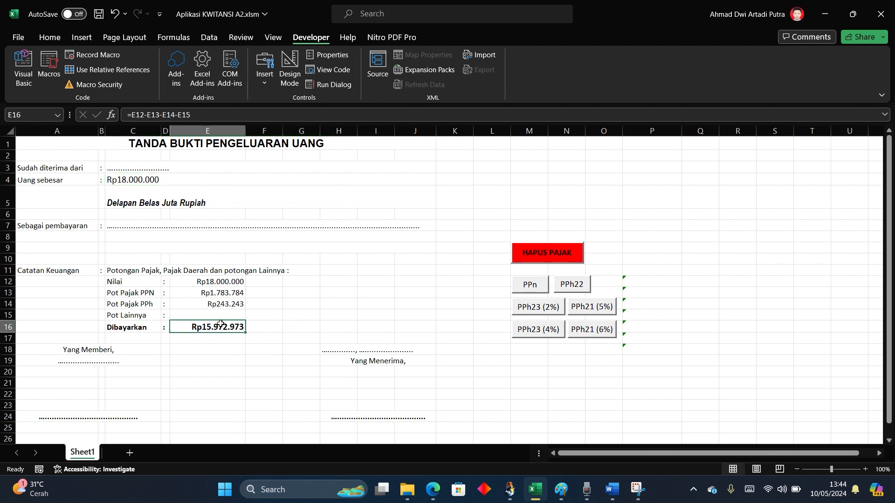
Set the receipt amount in C4 to 17000000.
left_click(122, 181)
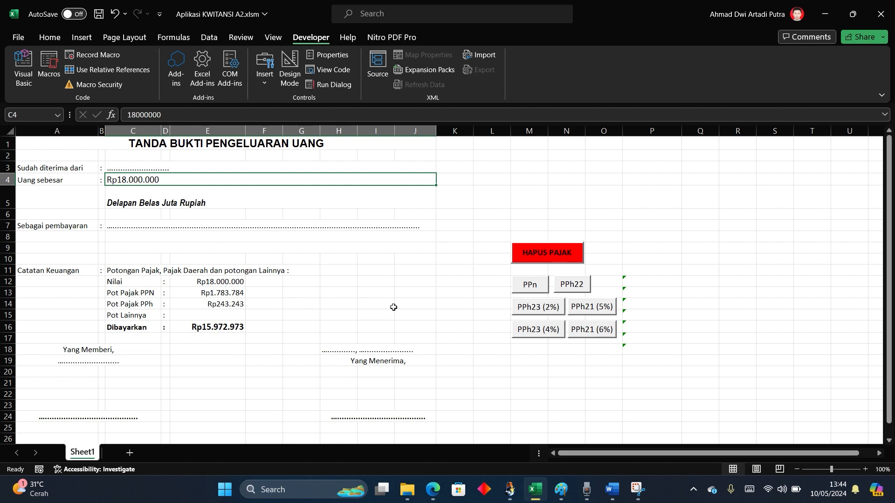
type("17000000")
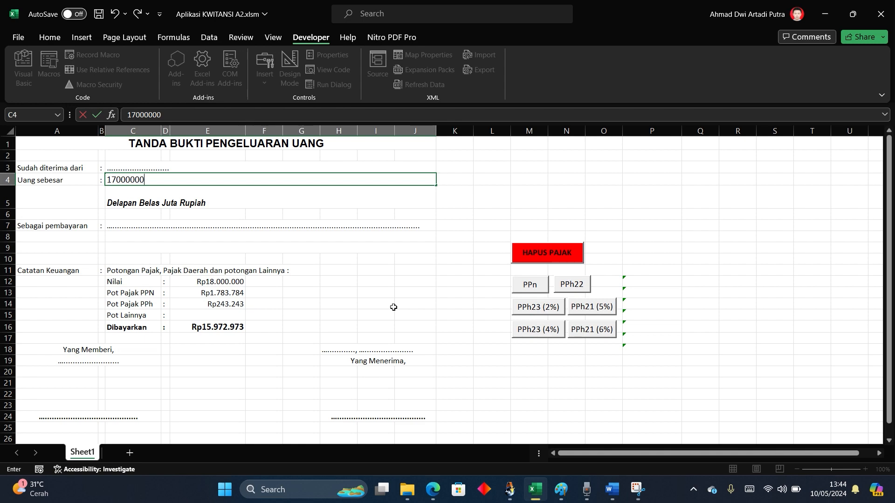
key("Return")
Clear the old tax deductions and recalculate PPn and PPh22 for the Rp17.000.000 receipt.
left_click(557, 252)
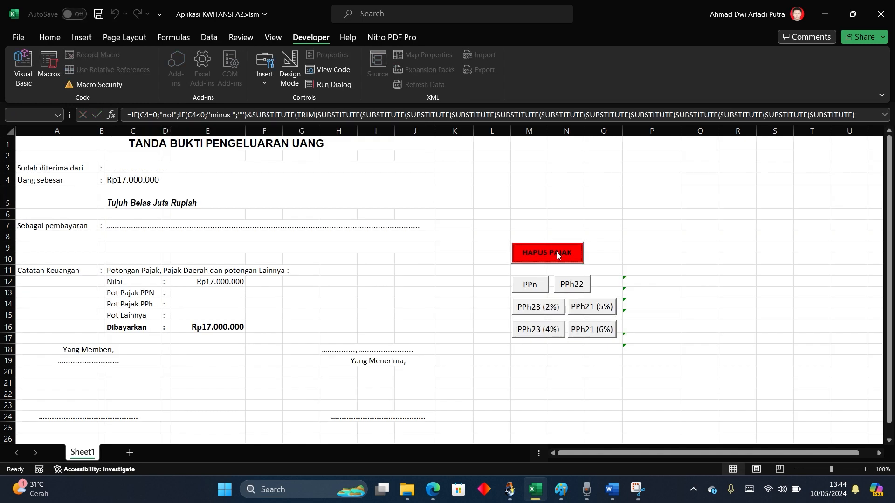
left_click(537, 285)
left_click(569, 285)
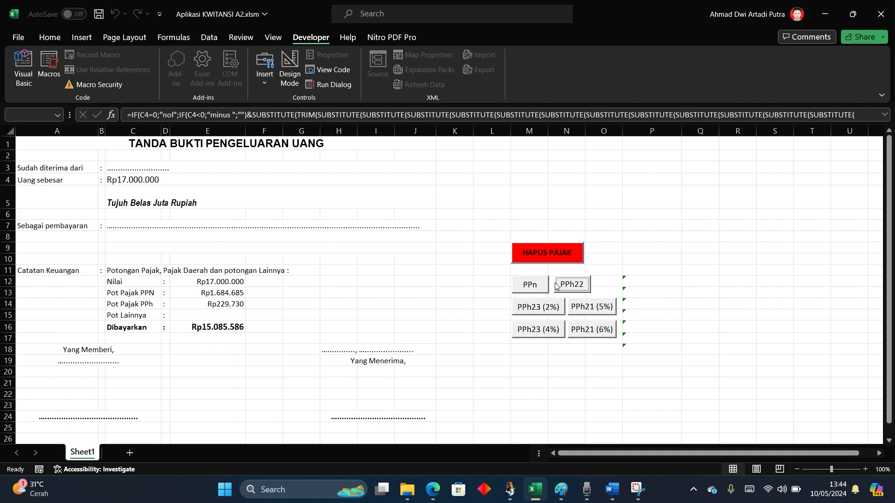
Check the Dibayarkan total in E16 for the Rp17.000.000 receipt.
left_click(415, 280)
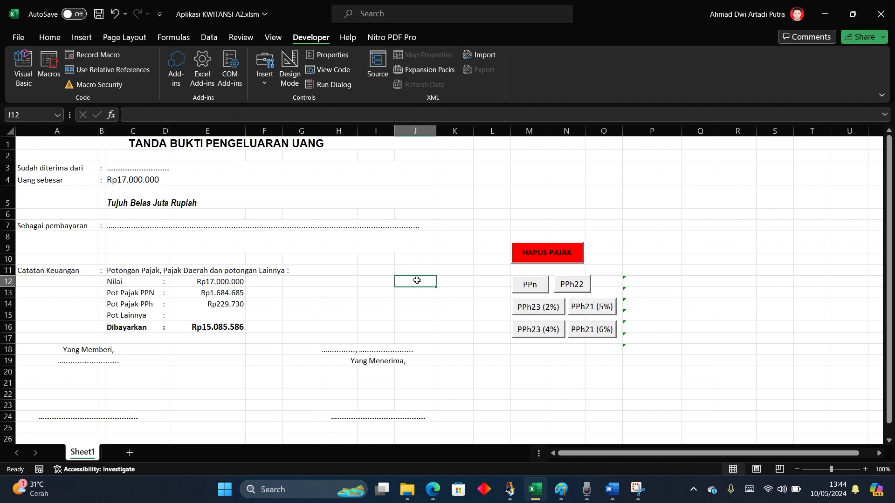
left_click(208, 325)
left_click(270, 355)
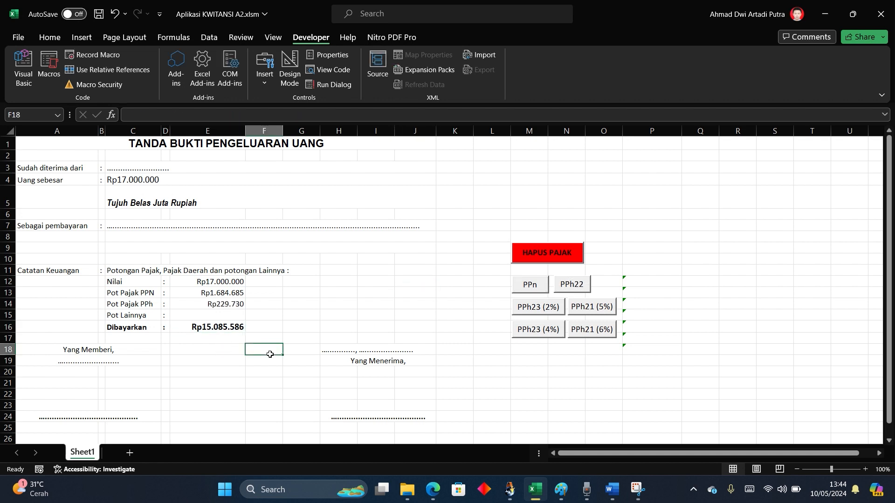
Check the Dibayarkan total in E16 and set the receipt amount in C4 to 17500000.
left_click(218, 325)
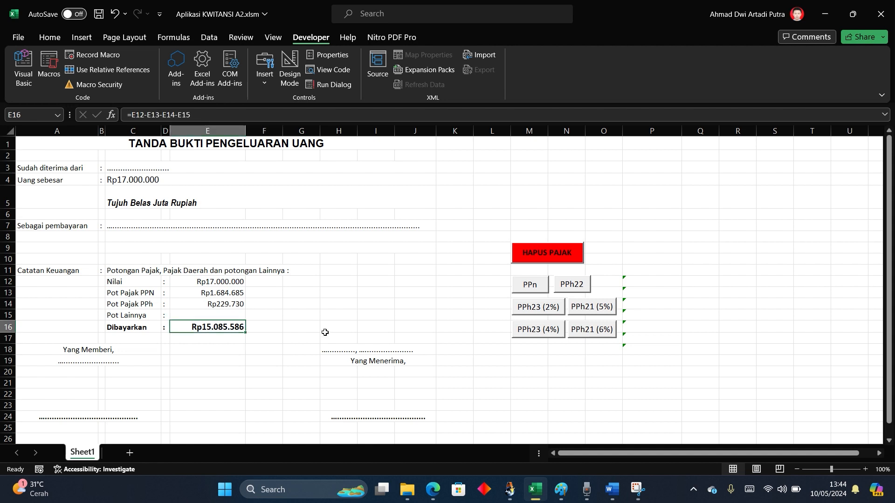
left_click(136, 179)
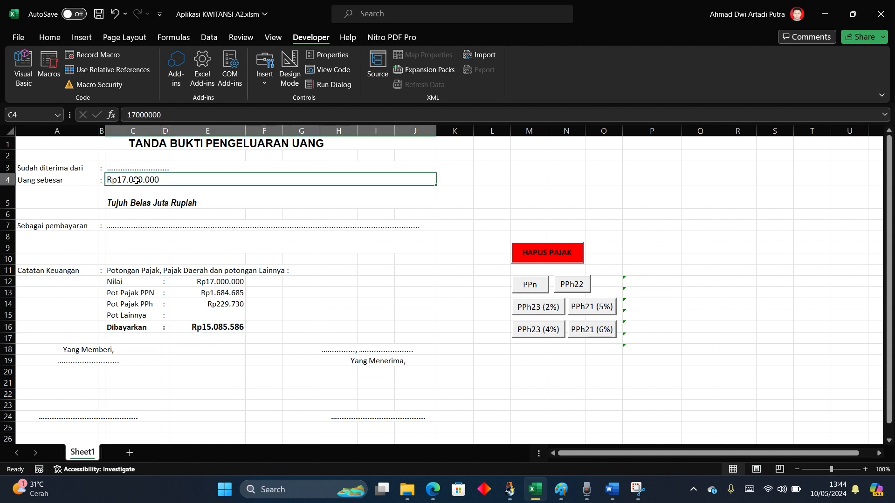
left_click(139, 116)
left_click_drag(139, 115, 137, 116)
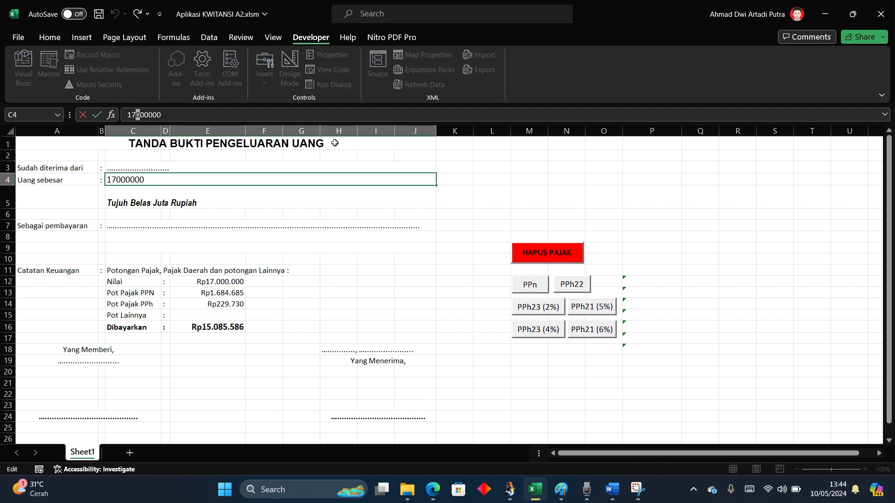
type("5")
key("Return")
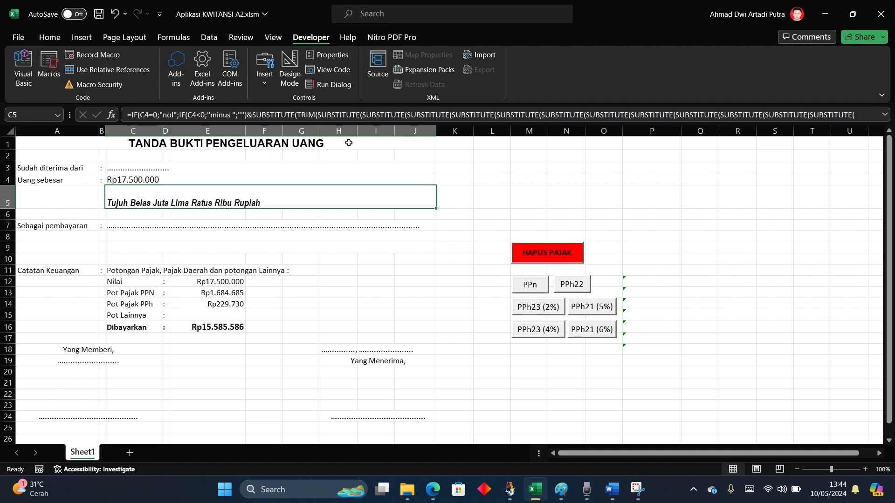
Examine the PPN and PPh deduction values in E13 and E14 against the changed receipt amount.
left_click(203, 295)
left_click(207, 306)
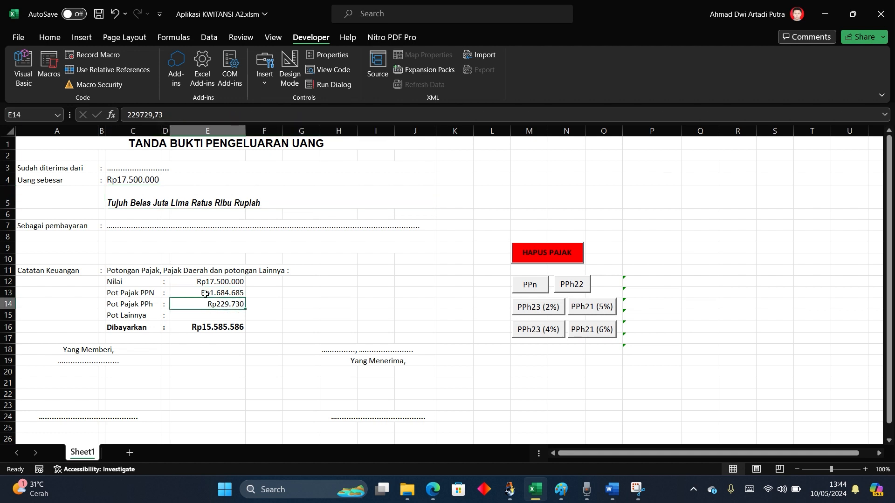
left_click(205, 292)
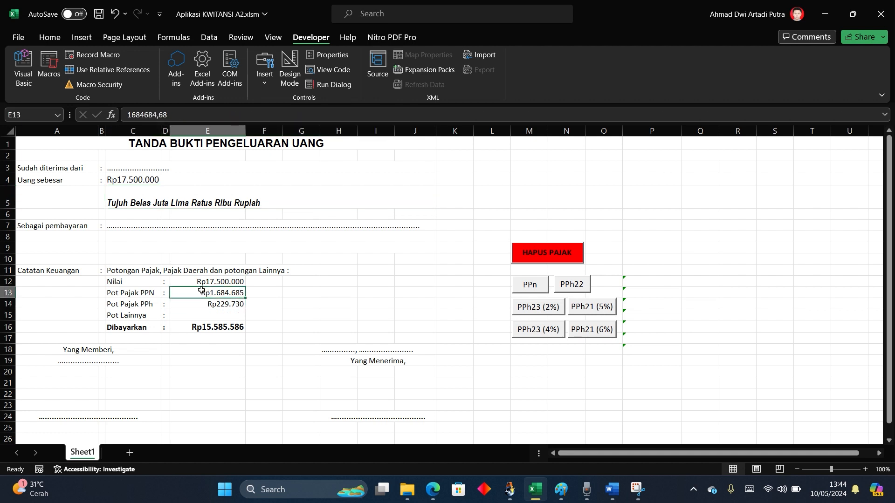
left_click(150, 294)
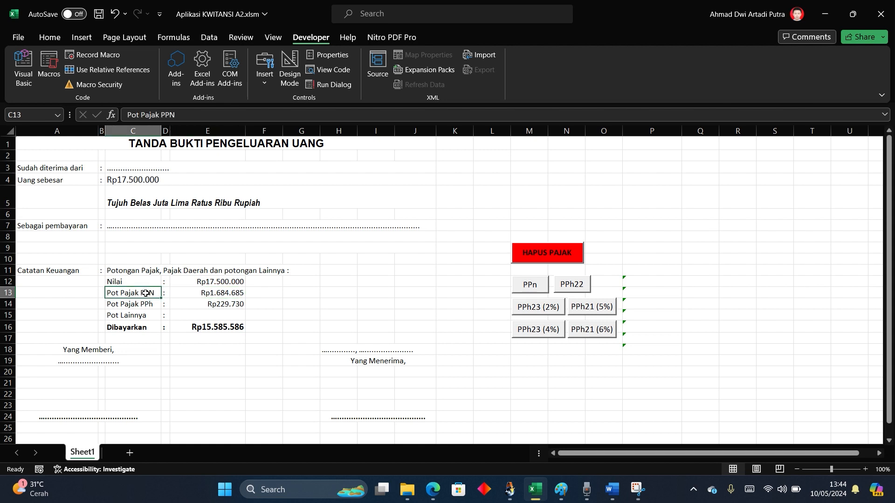
left_click(196, 293)
left_click(200, 303)
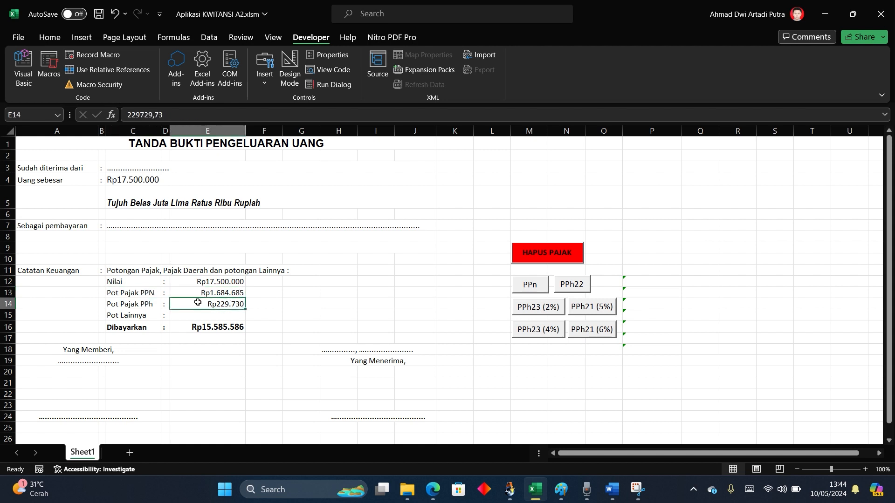
left_click(208, 292)
left_click(208, 304)
left_click(205, 294)
left_click(208, 304)
Clear the tax deductions and recalculate PPn and PPh22 for the Rp17.500.000 receipt.
left_click(529, 286)
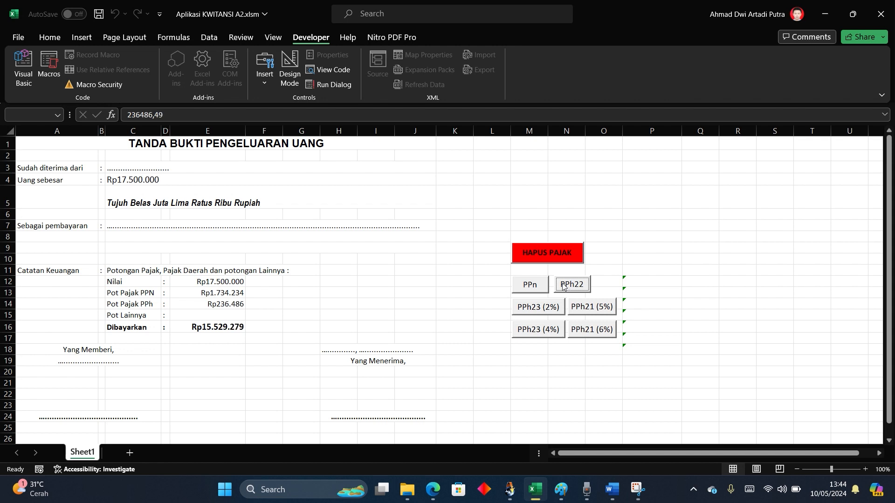
left_click(542, 252)
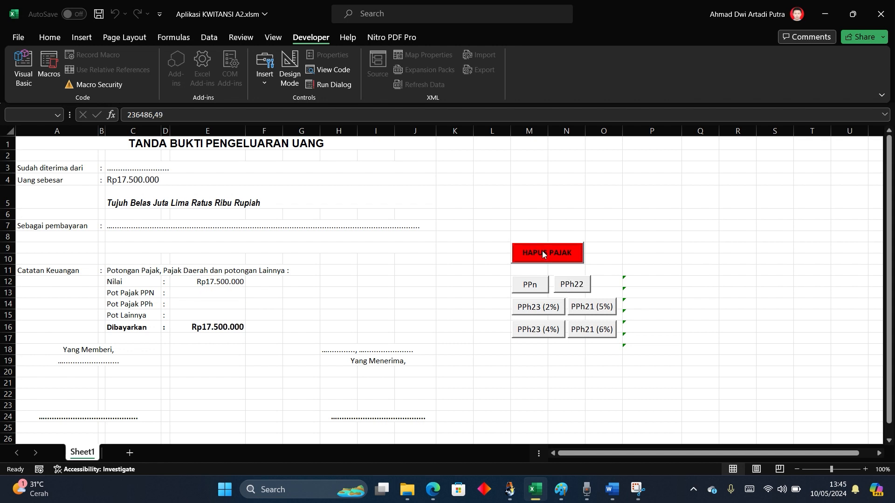
left_click(529, 285)
left_click(573, 285)
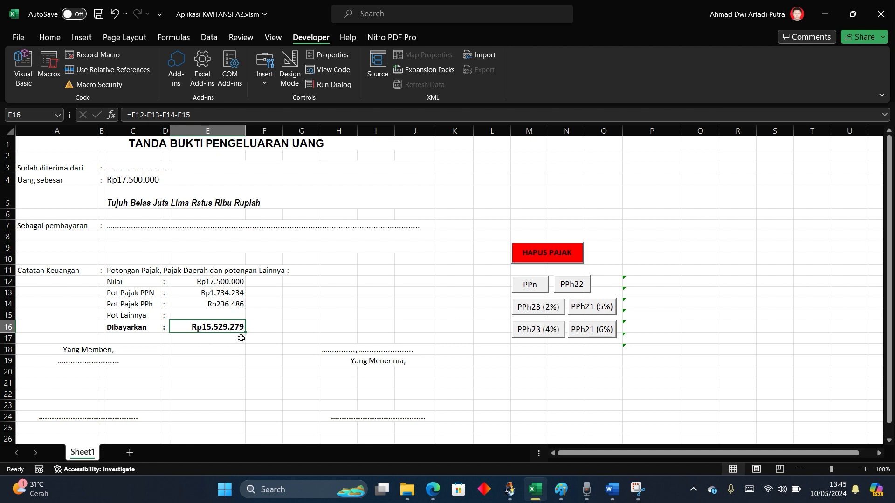
Set the receipt amount in C4 to 17600000.
left_click(127, 179)
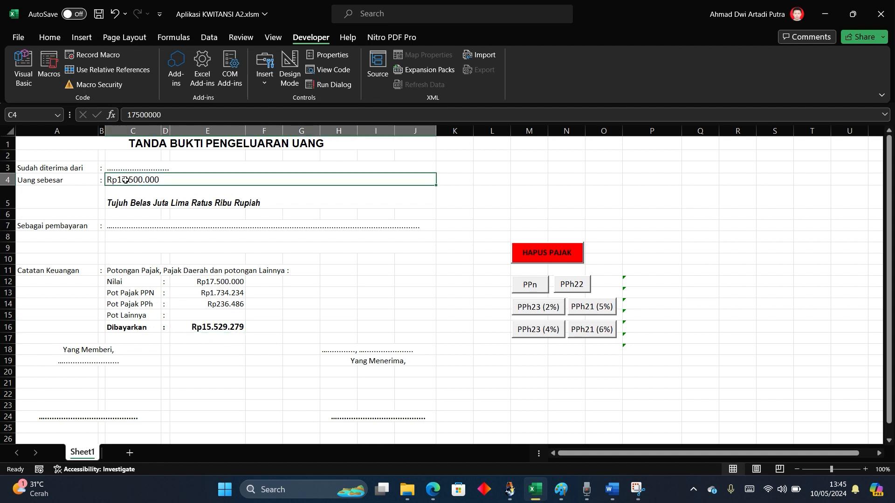
left_click(139, 115)
key("BackSpace")
type("6")
key("Return")
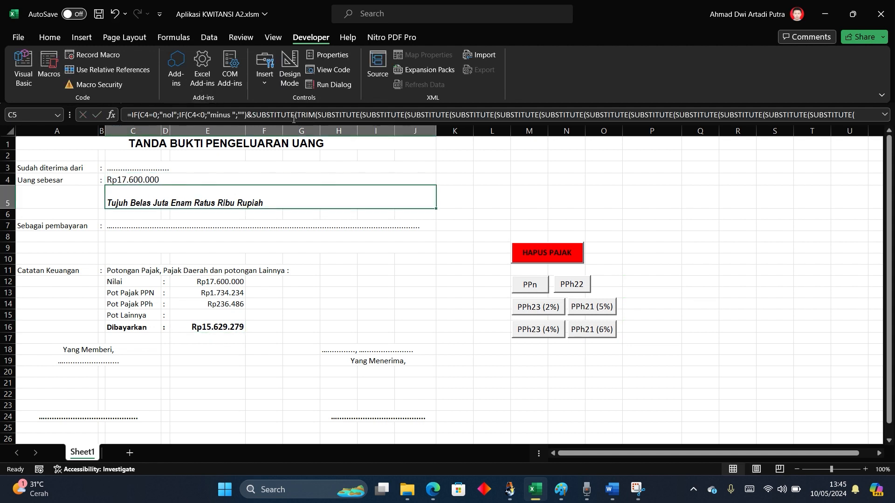
Clear the old tax deductions and recalculate PPn and PPh22 for the Rp17.600.000 receipt.
left_click(534, 253)
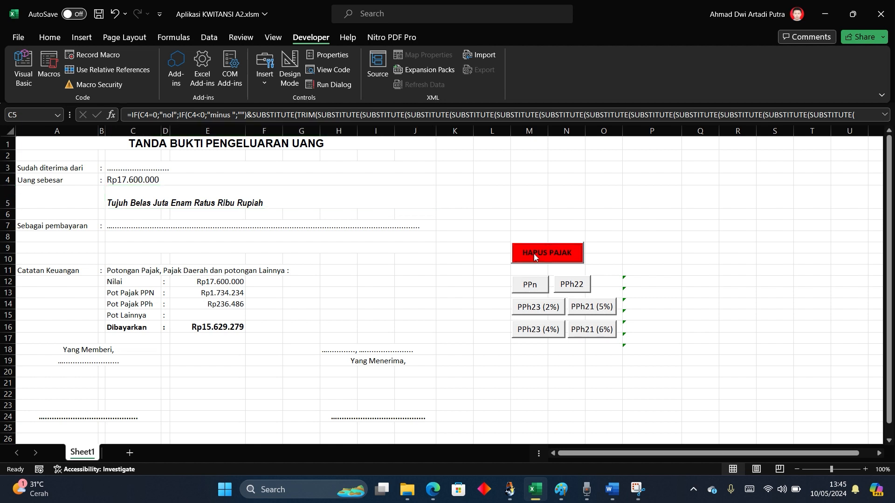
left_click(533, 285)
left_click(572, 284)
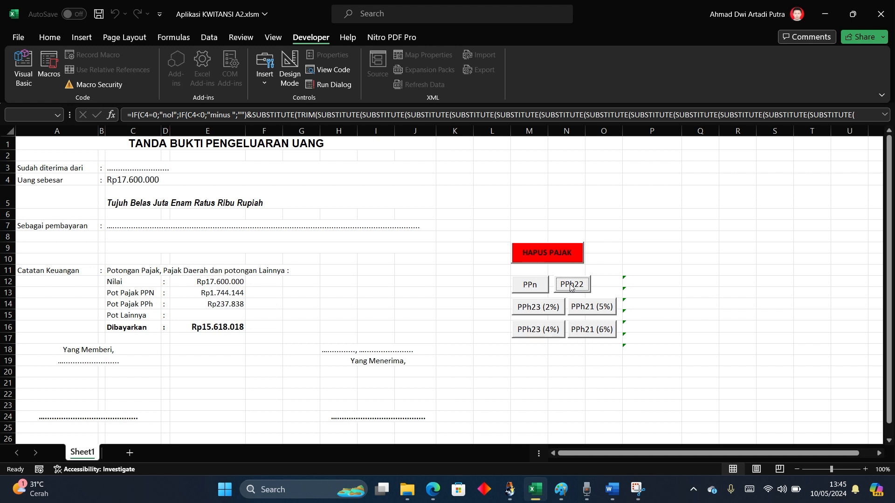
left_click(410, 315)
Set the receipt amount in C4 to 17700000.
left_click(124, 180)
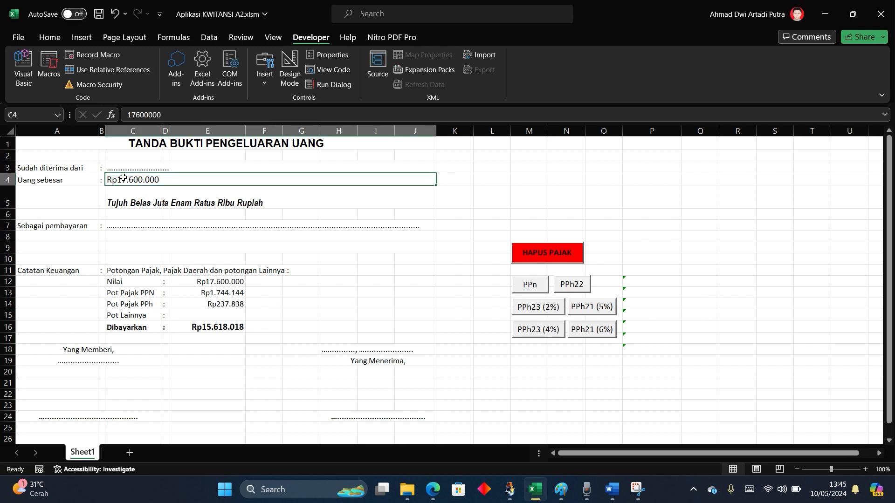
left_click(140, 115)
left_click_drag(140, 114, 136, 114)
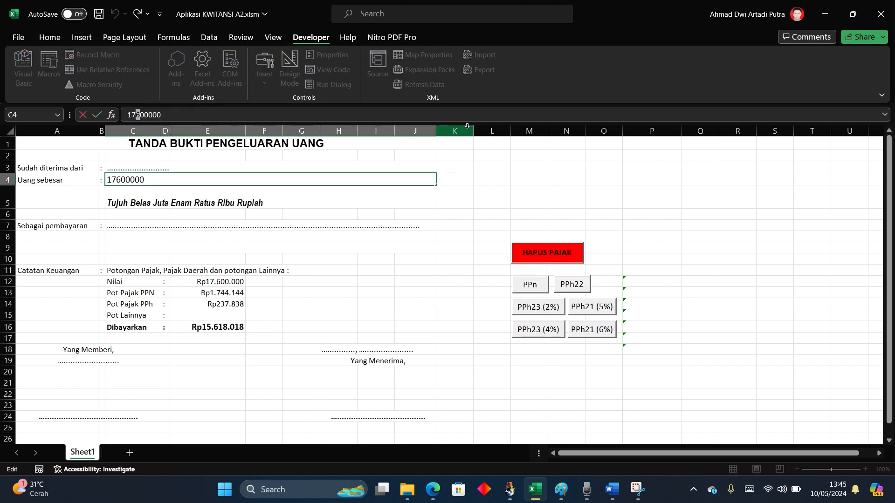
type("7")
key("Return")
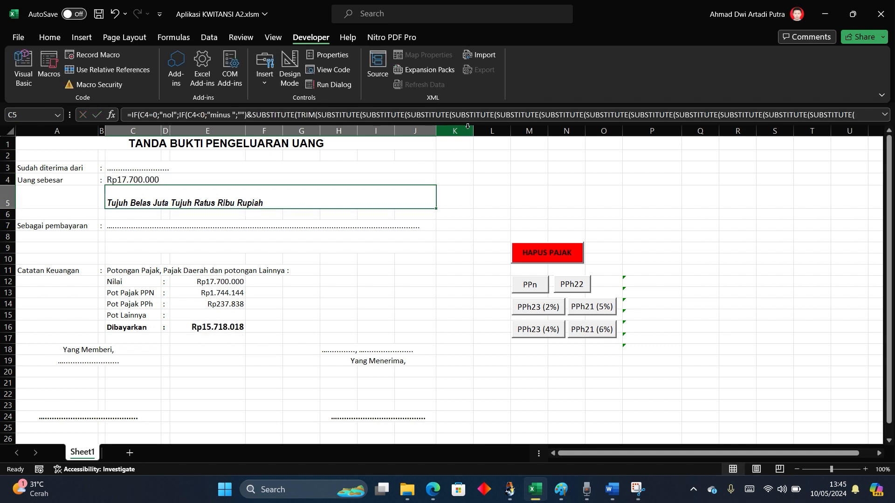
Recalculate the PPn and PPh22 deductions for the Rp17.700.000 receipt.
left_click(532, 286)
left_click(562, 289)
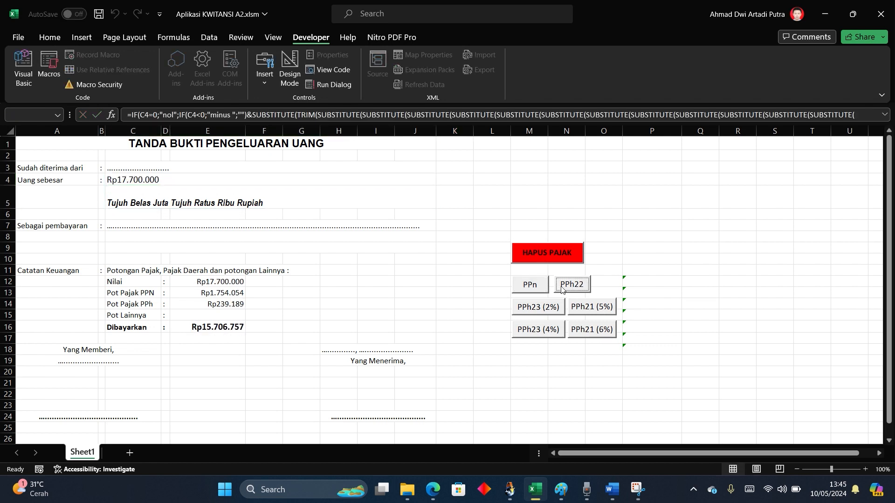
left_click(535, 286)
left_click(564, 287)
left_click(536, 287)
left_click(410, 294)
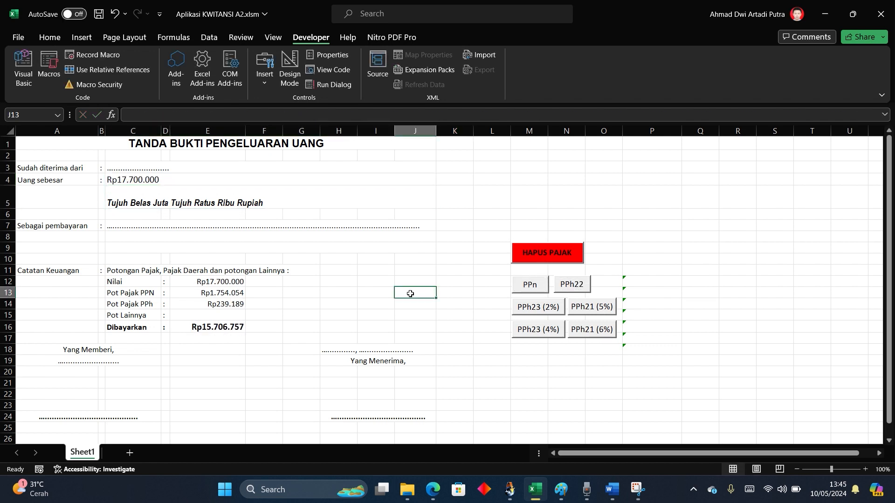
Compare the Dibayarkan total in E16 with the Rp17.700.000 receipt amount in C4.
left_click(219, 330)
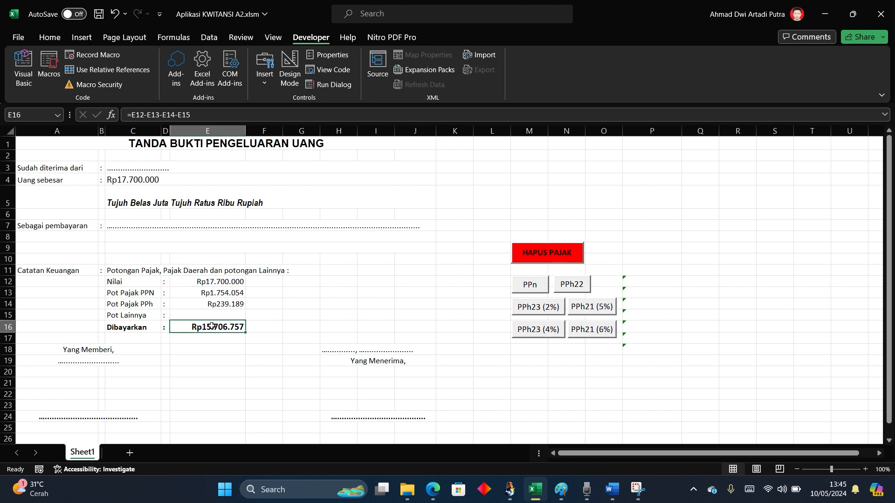
left_click(133, 177)
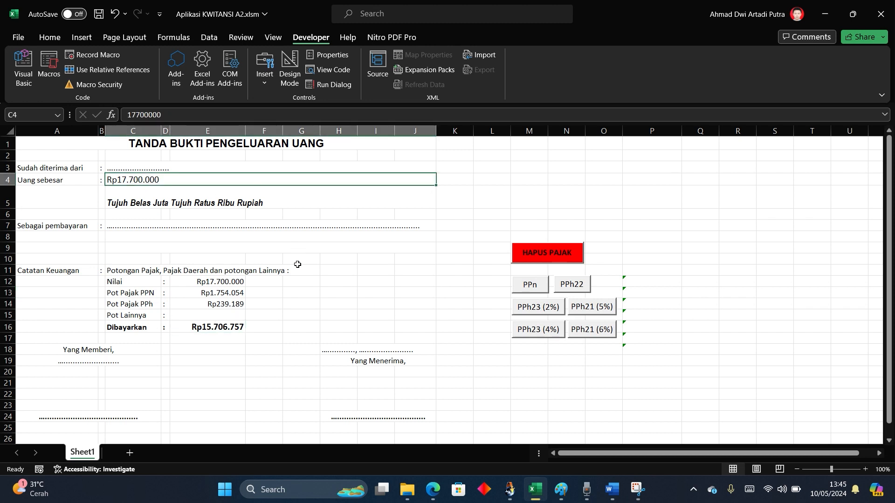
left_click(230, 329)
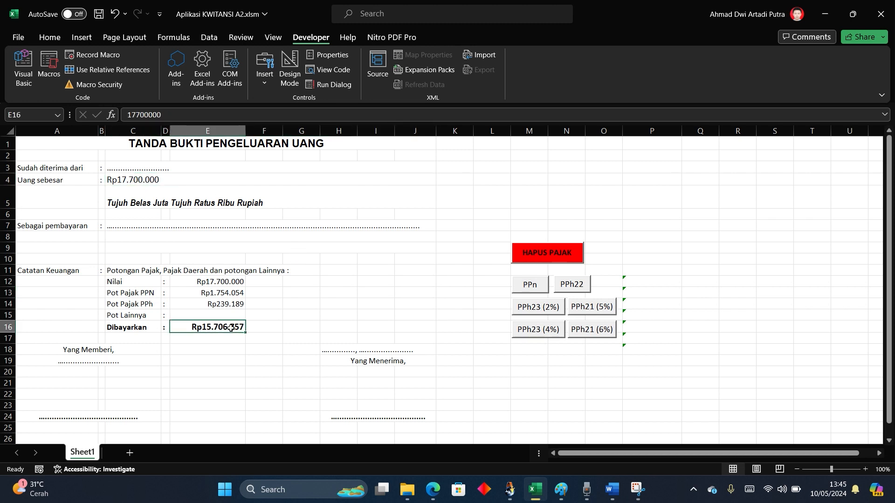
Set the receipt amount in C4 to 17650000.
left_click(136, 177)
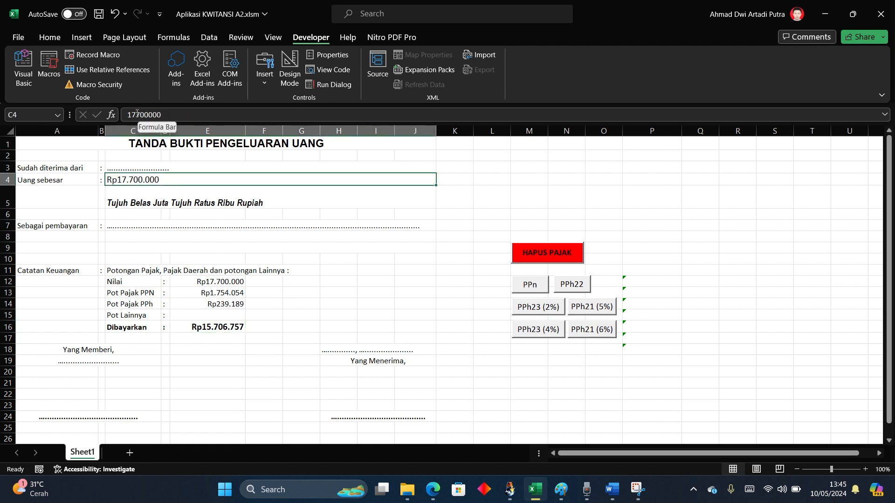
left_click_drag(136, 115, 145, 114)
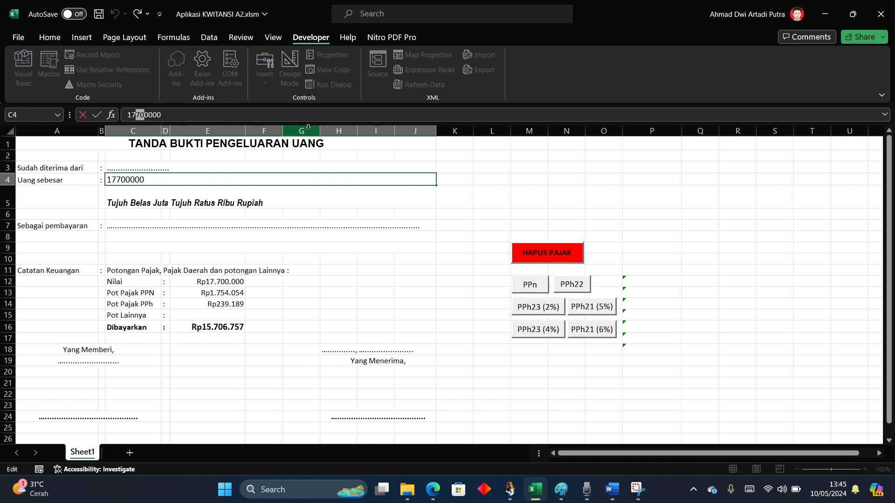
type("65")
key("Return")
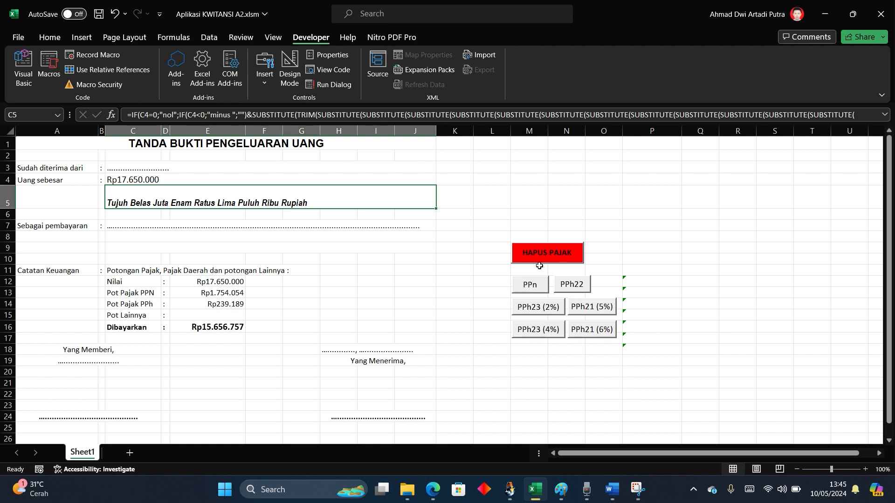
Recalculate PPn and PPh22 for the Rp17.650.000 receipt and check the Dibayarkan total in E16.
left_click(533, 285)
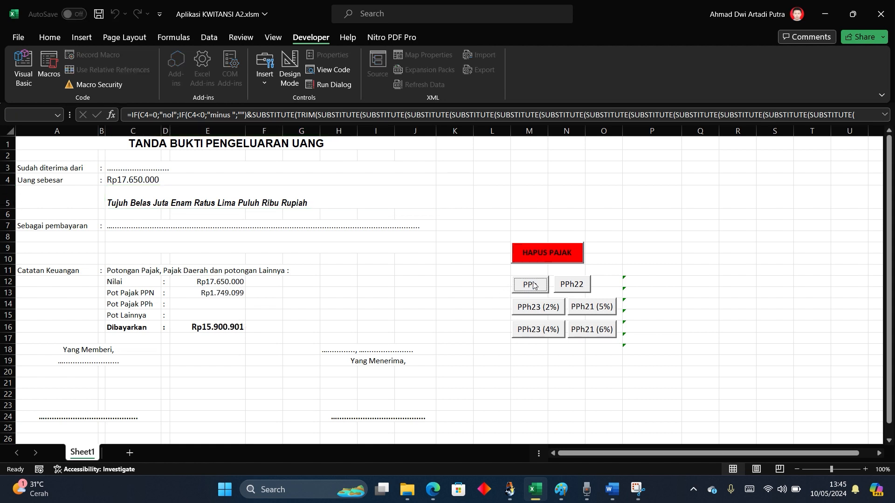
left_click(566, 289)
left_click(458, 291)
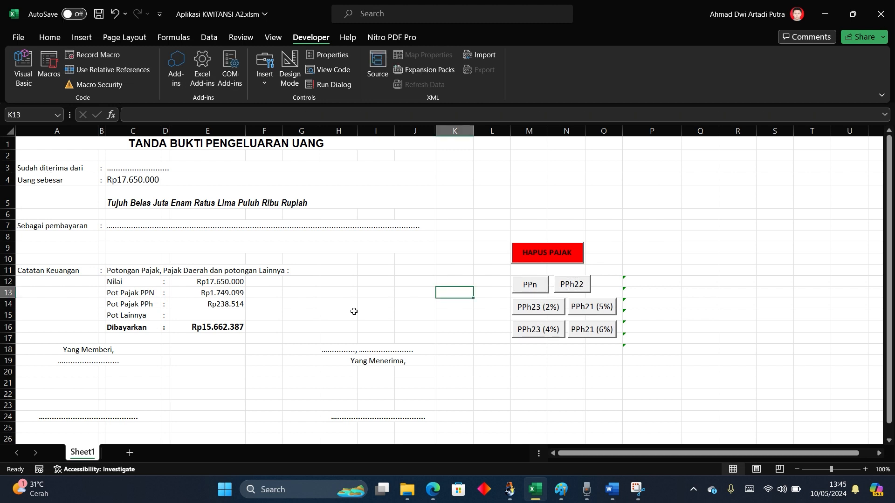
left_click(205, 326)
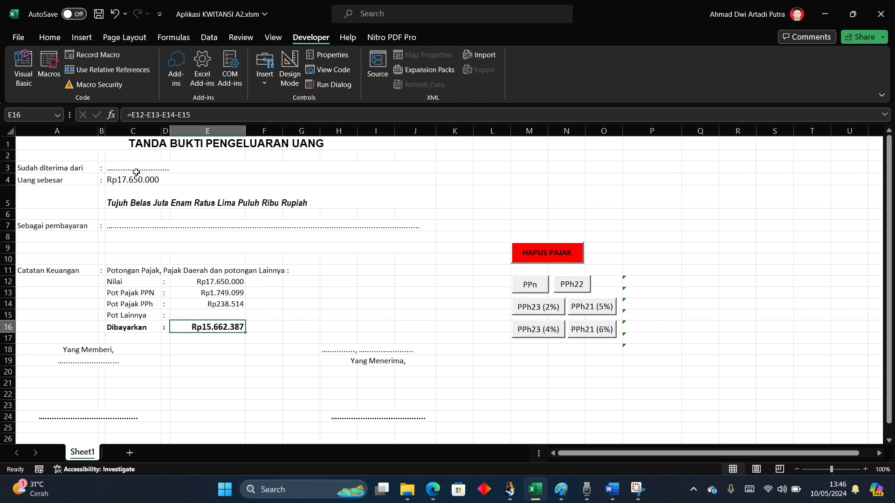
Set the receipt amount in C4 to 17680000.
left_click(131, 180)
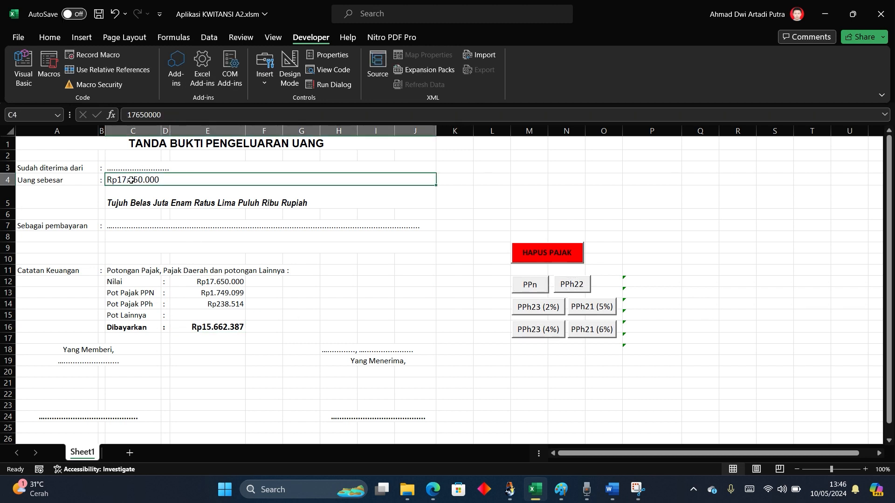
left_click(142, 114)
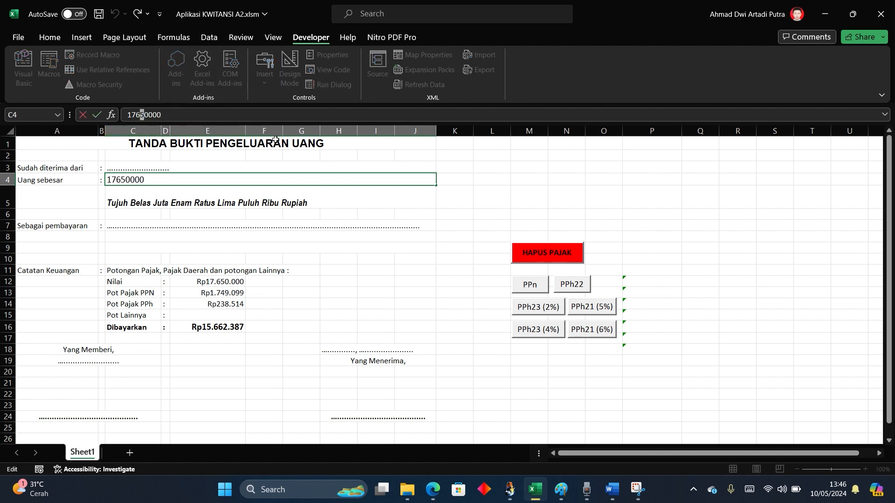
type("8")
key("Return")
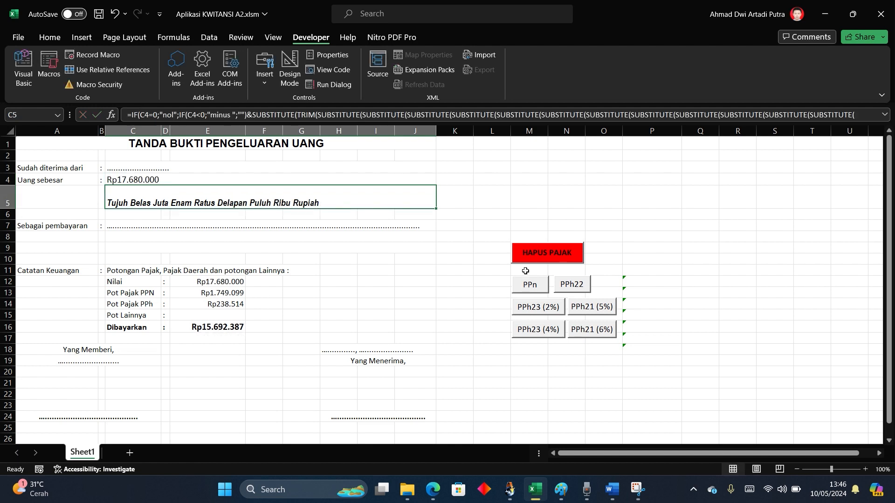
Recalculate PPn and PPh22 for the Rp17.680.000 receipt and check the Dibayarkan total in E16.
left_click(531, 285)
left_click(571, 285)
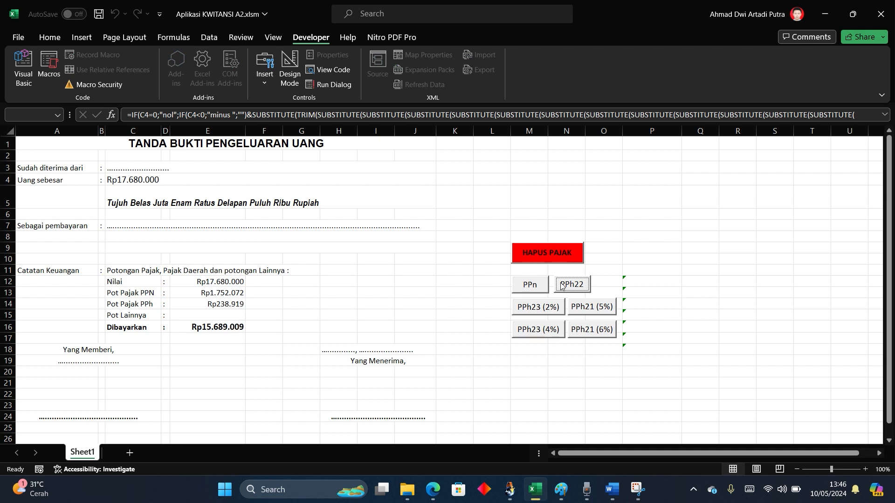
left_click(538, 288)
left_click(570, 287)
left_click(445, 286)
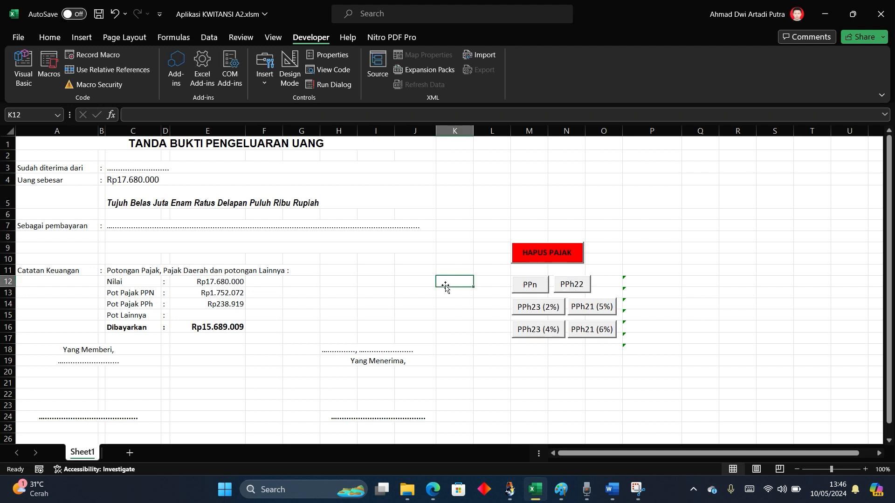
left_click(199, 330)
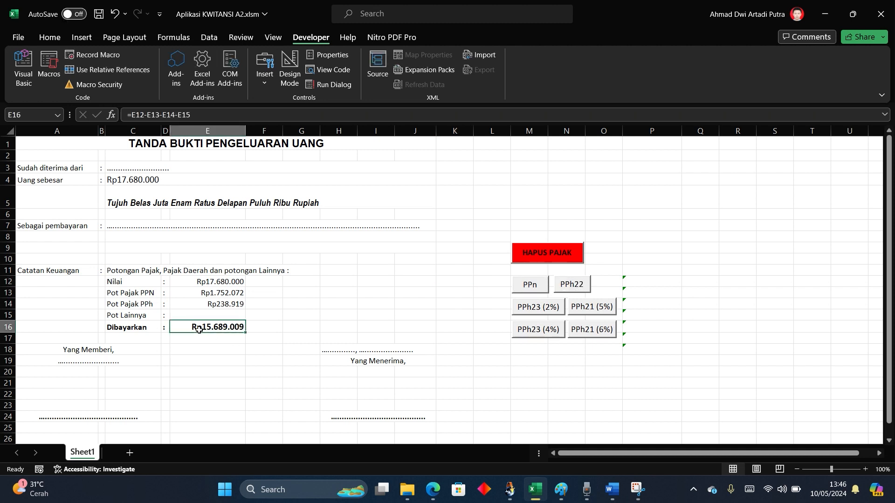
Set the receipt amount in C4 to 17690000 and recalculate its PPn and PPh22 deductions.
left_click(127, 177)
left_click(145, 114)
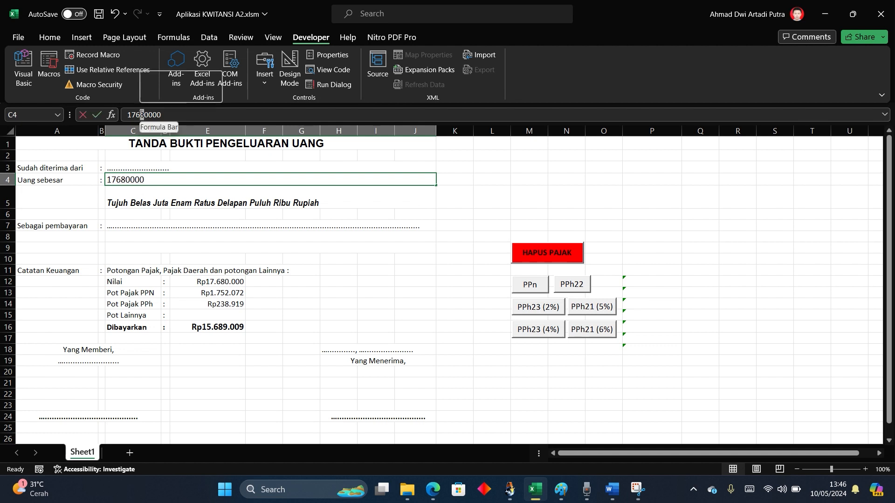
key("BackSpace")
type("9")
key("Return")
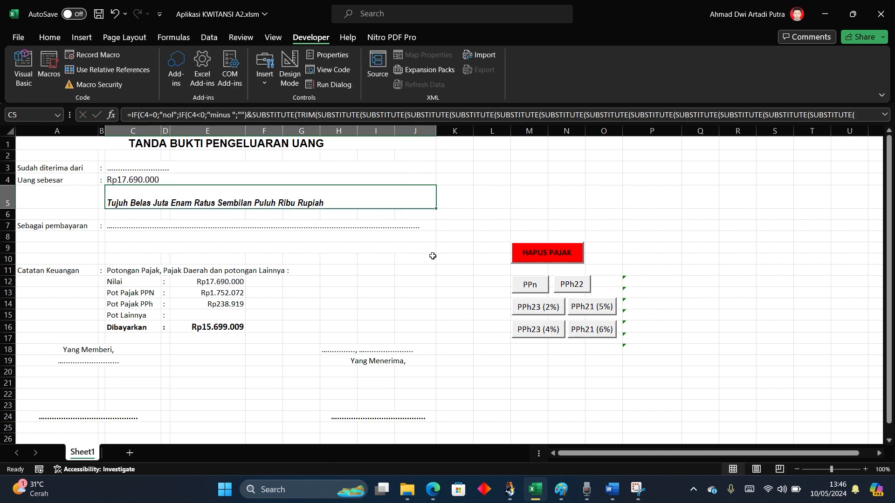
left_click(534, 288)
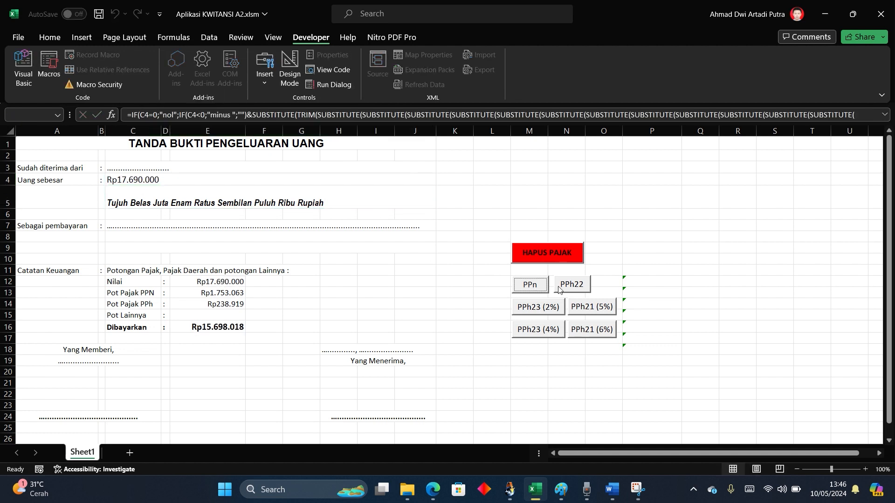
left_click(457, 289)
Set the receipt amount in C4 to 17695000, recalculate PPn and PPh22, and check the Dibayarkan total in E16.
left_click(115, 180)
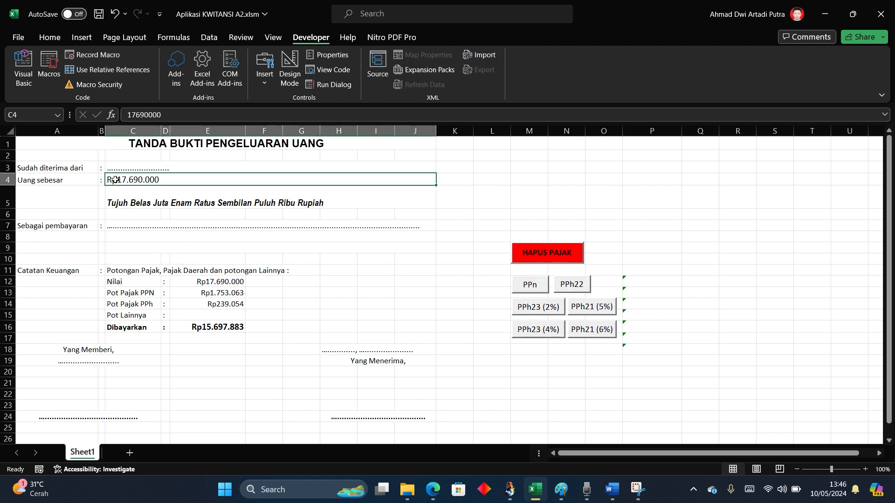
left_click(147, 114)
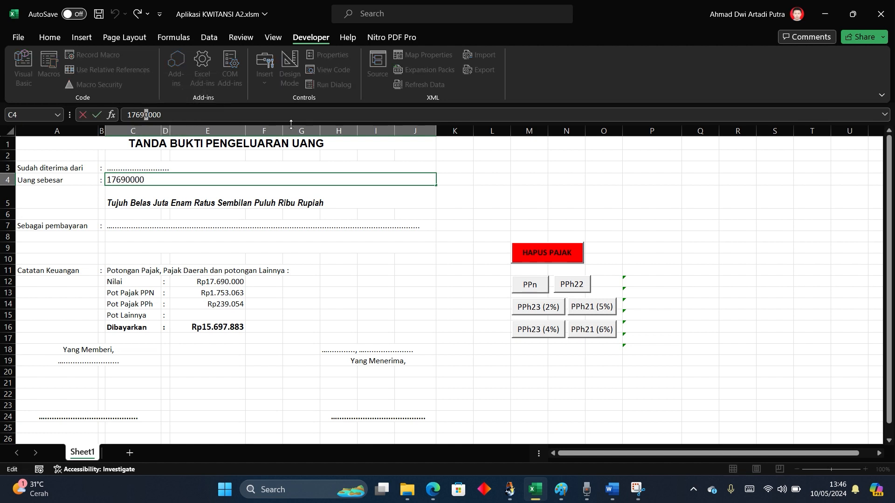
key("BackSpace")
type("5")
key("Return")
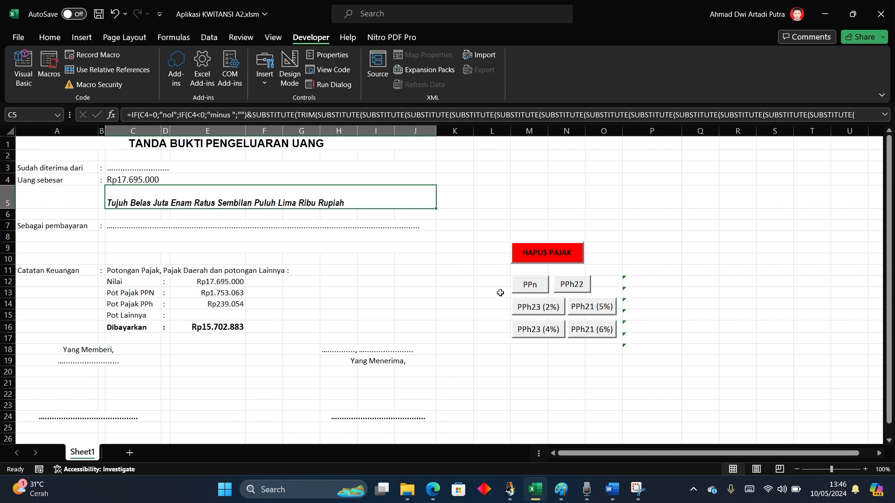
left_click(528, 288)
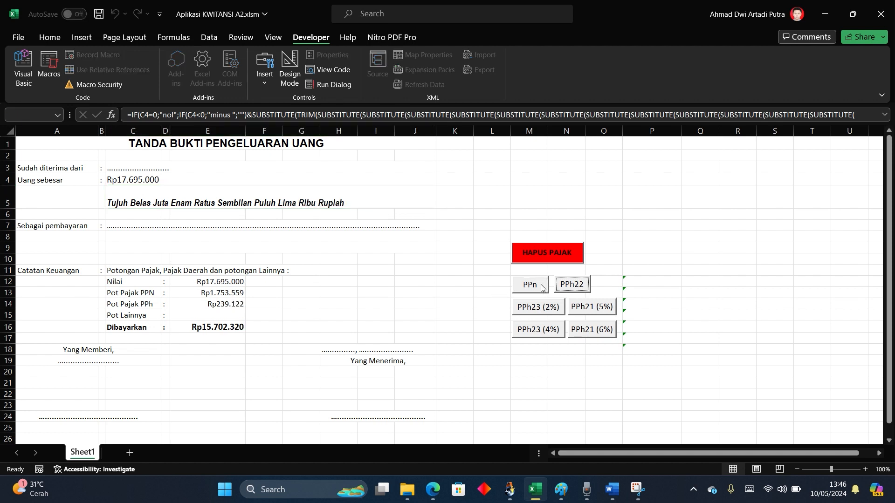
left_click(568, 289)
left_click(225, 328)
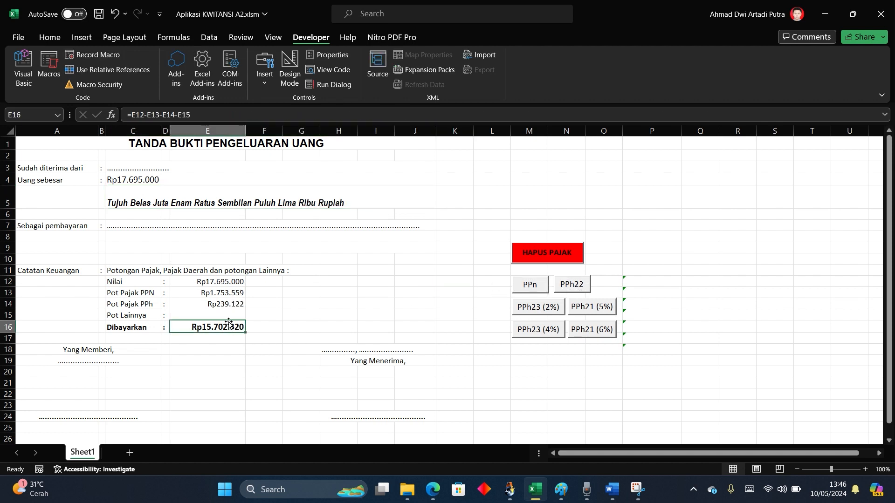
Set the receipt amount in C4 to 17694000 and recalculate its PPn and PPh22 deductions.
left_click(138, 182)
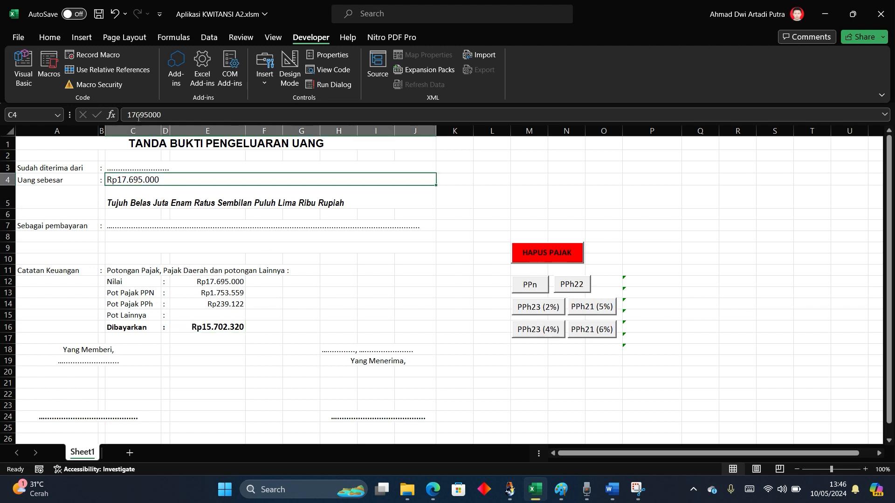
left_click_drag(149, 114, 145, 114)
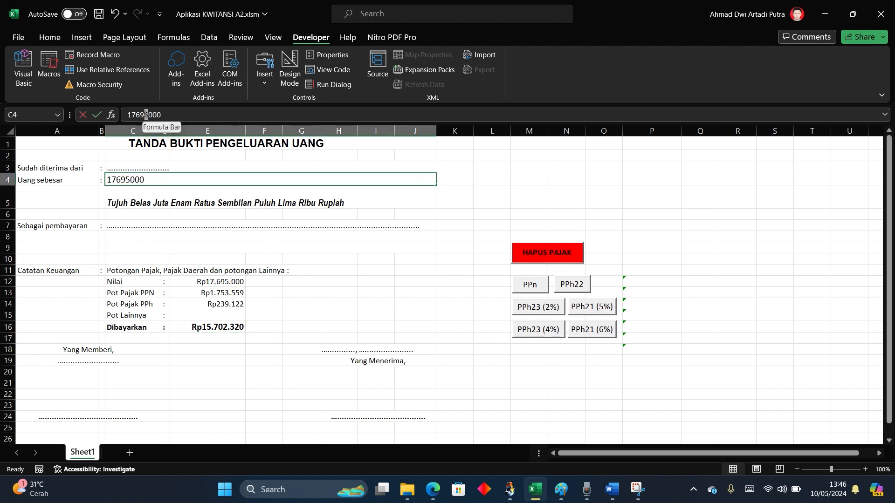
type("4")
key("Return")
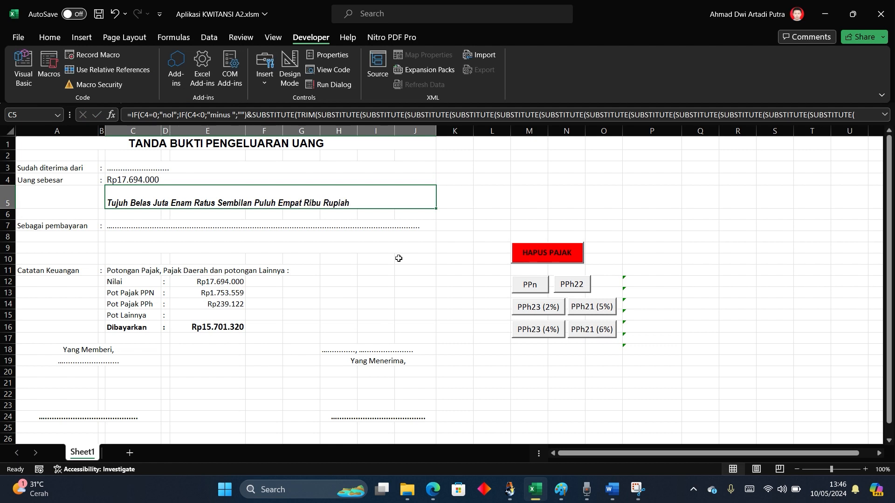
left_click(524, 289)
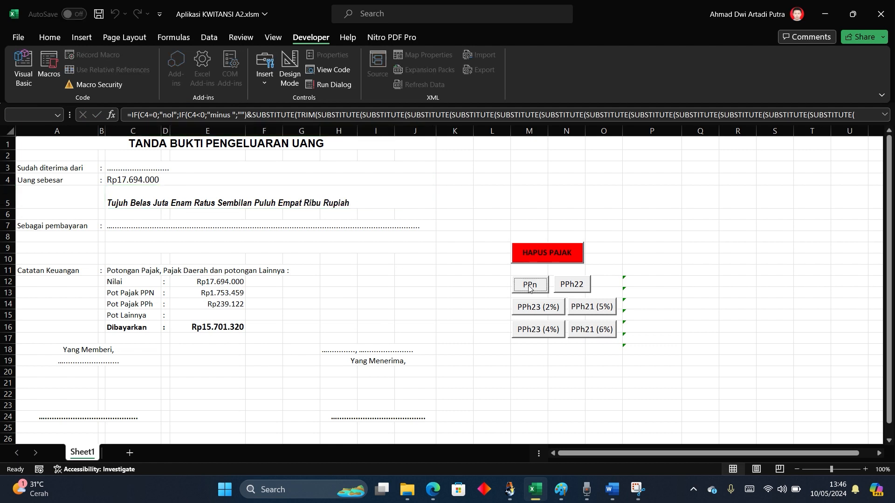
left_click(569, 288)
left_click(454, 282)
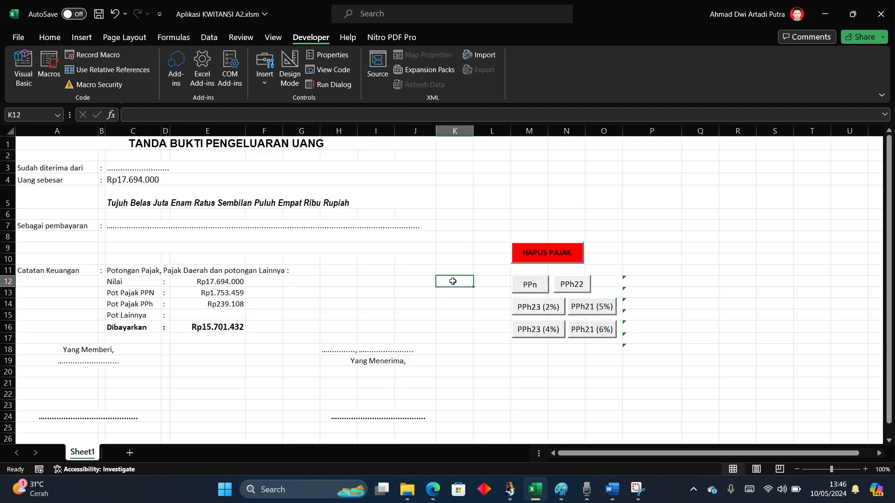
Set the receipt amount in C4 to 17693000, recalculate PPn and PPh22, and check the Dibayarkan total in E16.
left_click(133, 180)
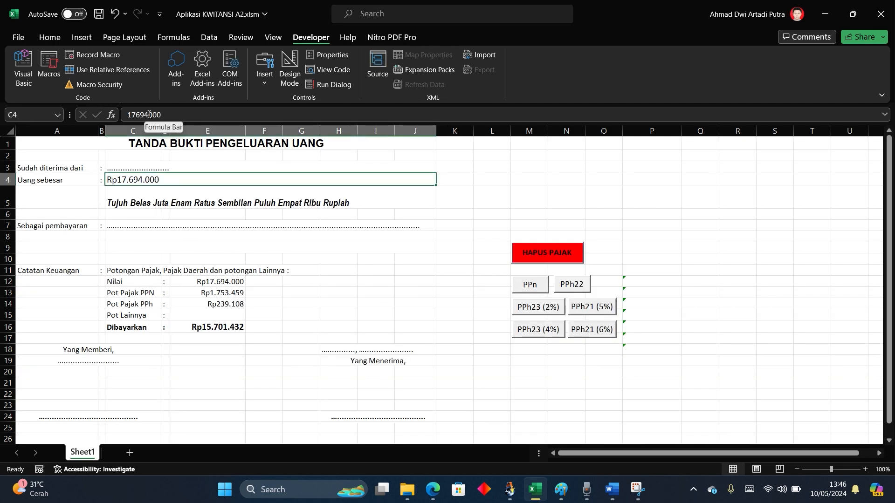
left_click_drag(149, 114, 145, 115)
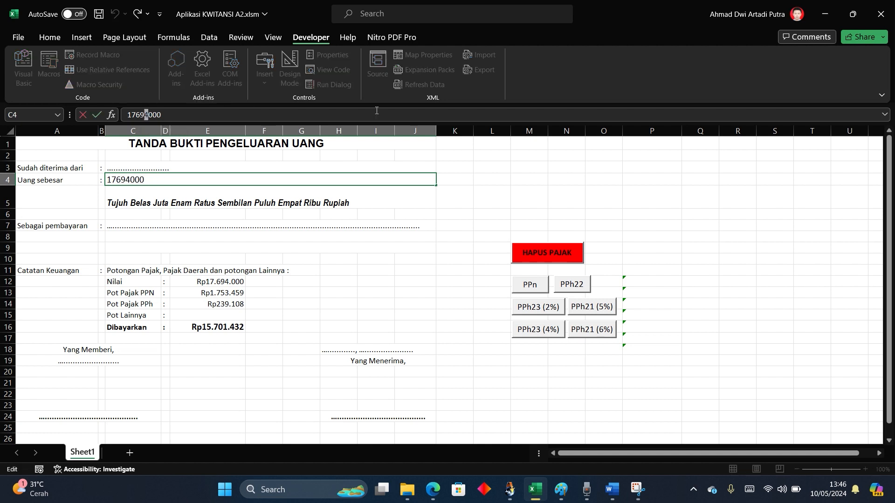
type("3")
key("Return")
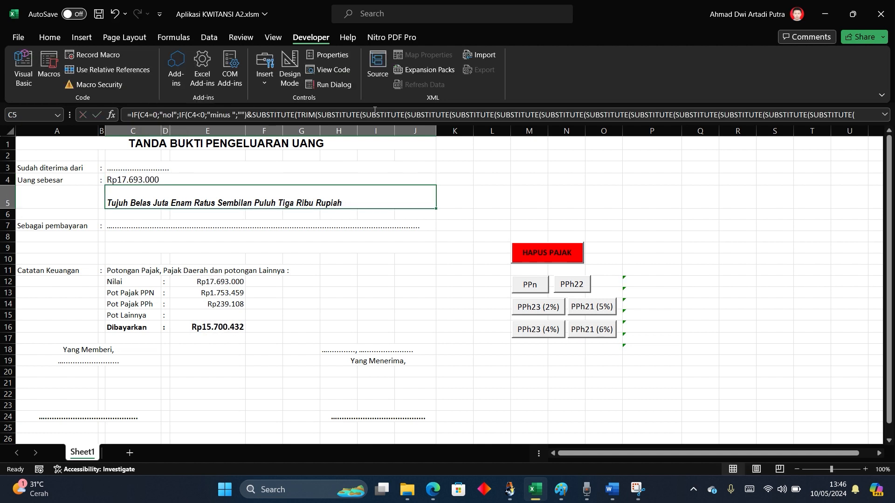
left_click(528, 286)
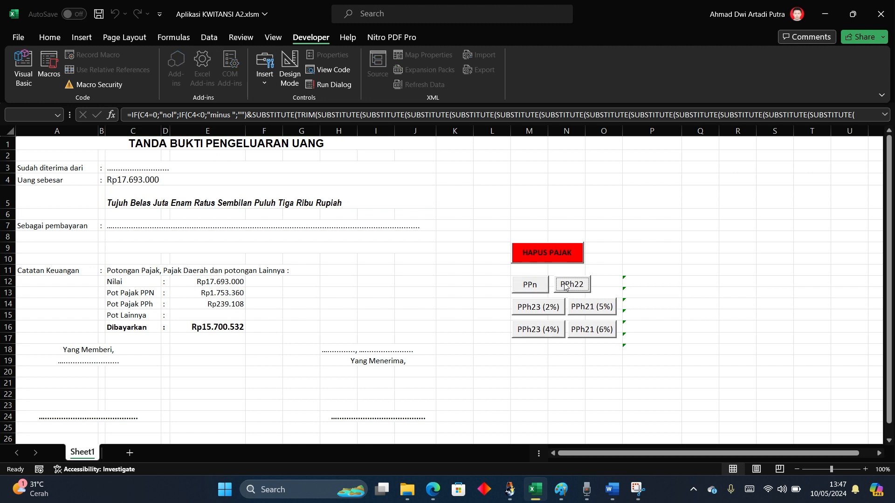
left_click(464, 280)
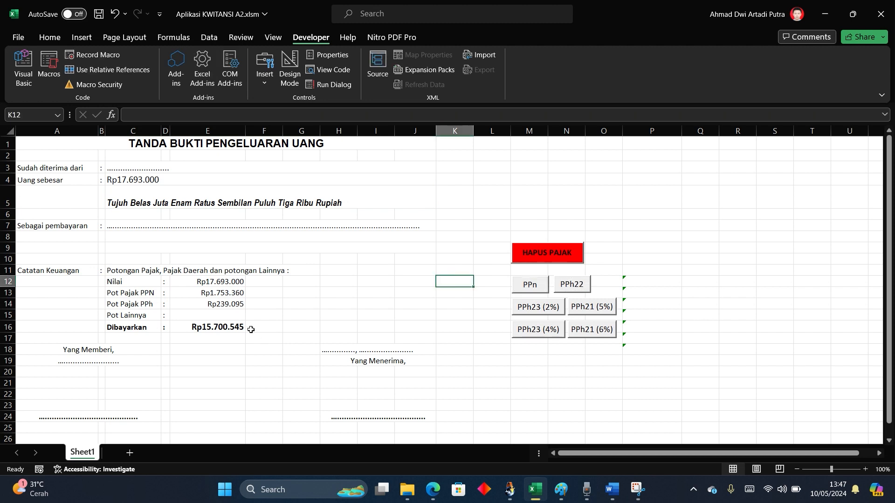
left_click(225, 329)
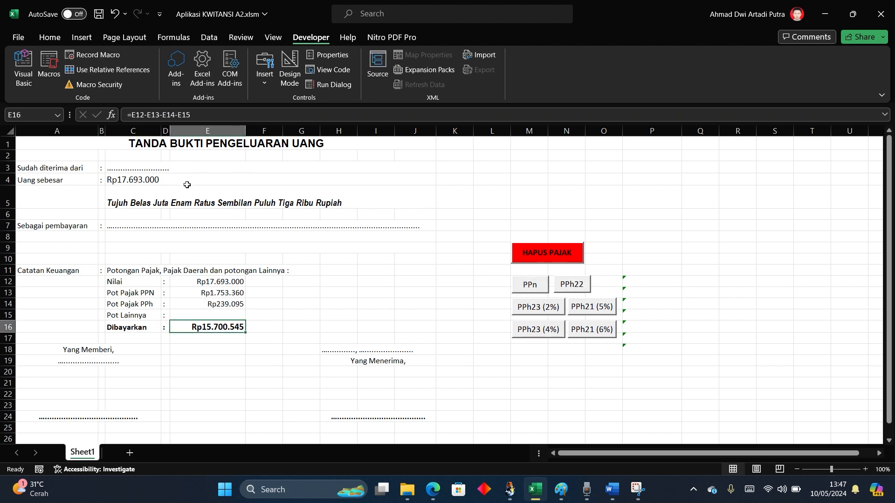
Set the receipt amount in C4 to 17692000 and recalculate its PPn and PPh22 deductions.
left_click(134, 180)
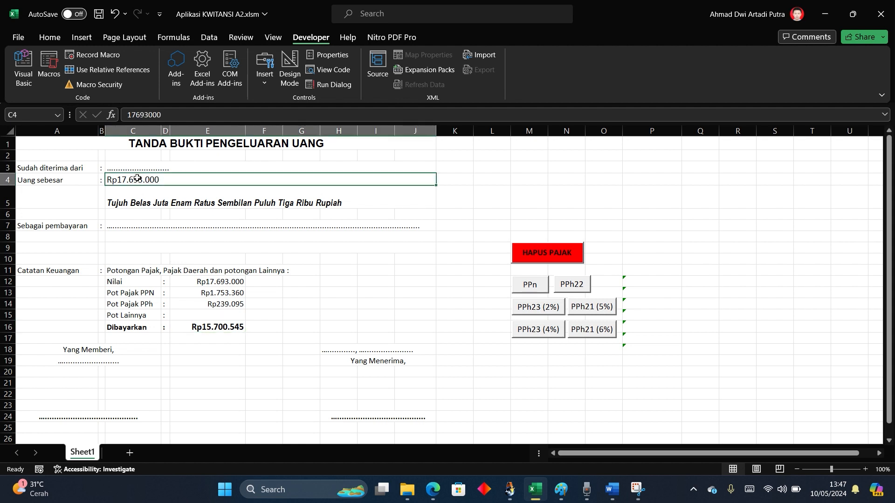
left_click(149, 114)
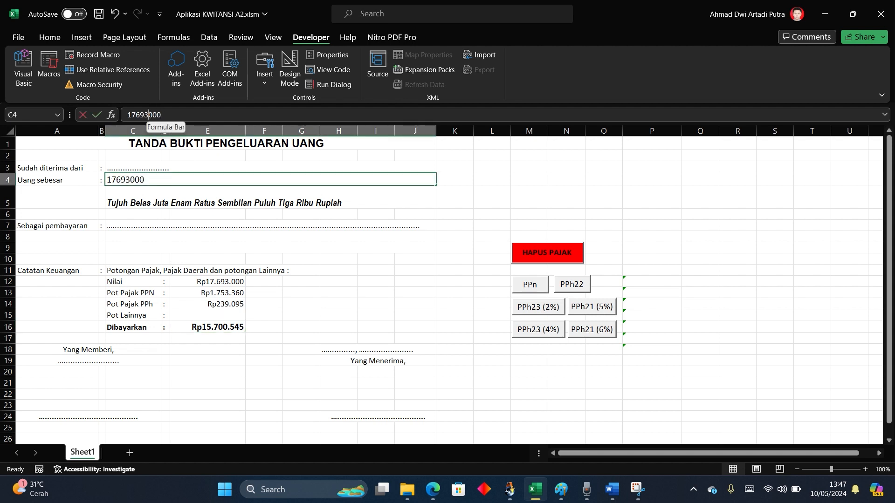
left_click(146, 114)
type("2")
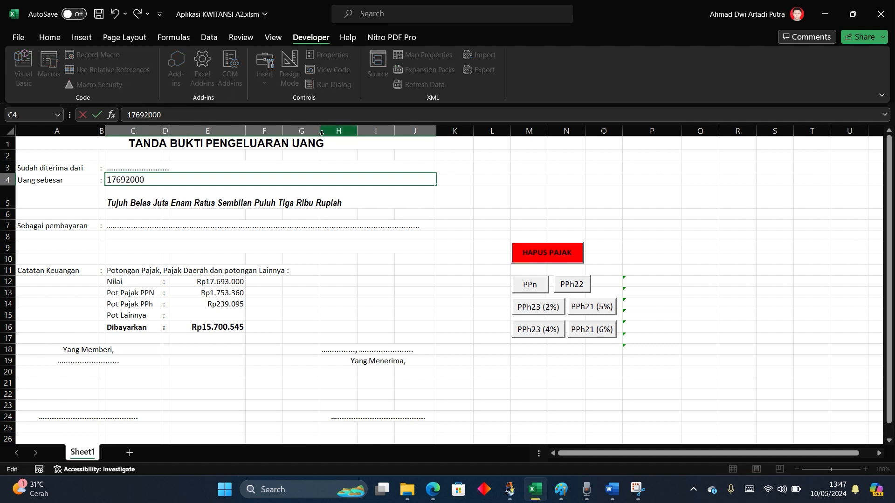
key("Return")
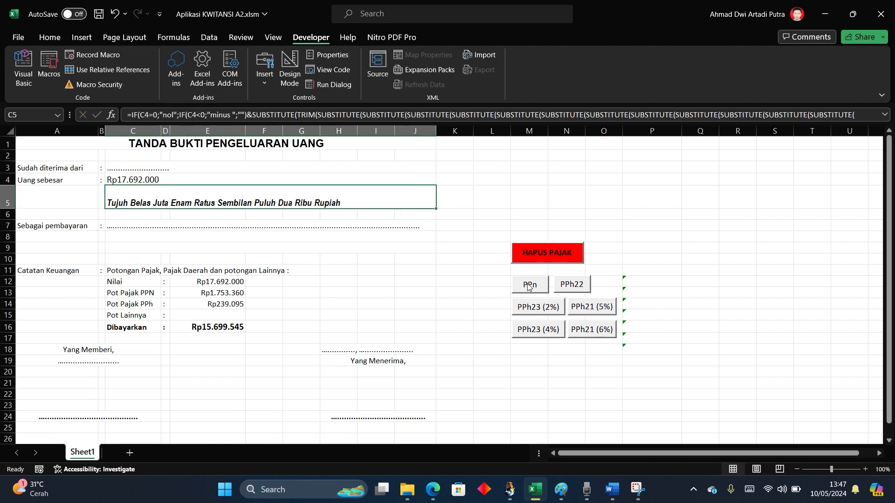
left_click(528, 285)
left_click(572, 285)
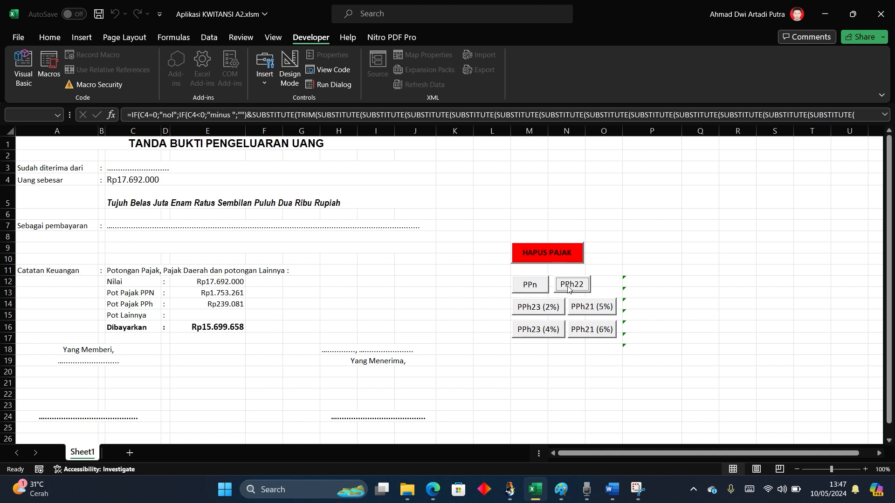
left_click(463, 283)
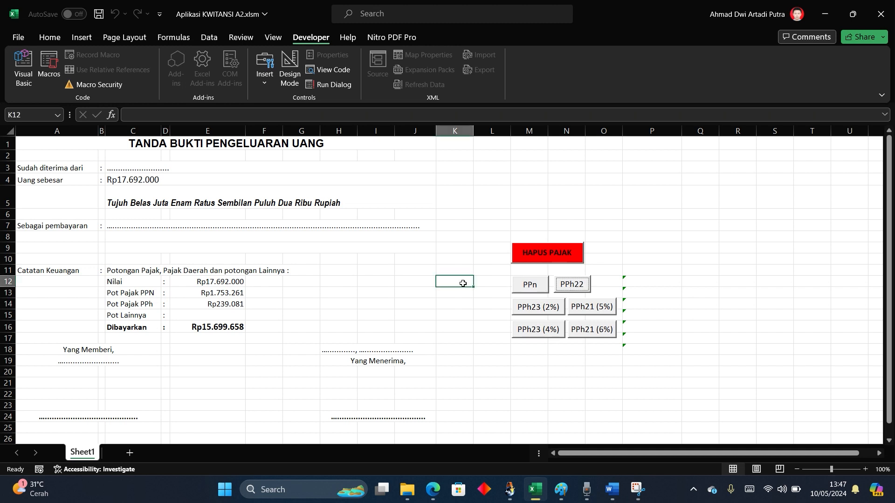
Set the receipt amount in C4 to 17692500 and recalculate its PPn and PPh22 deductions.
left_click(143, 183)
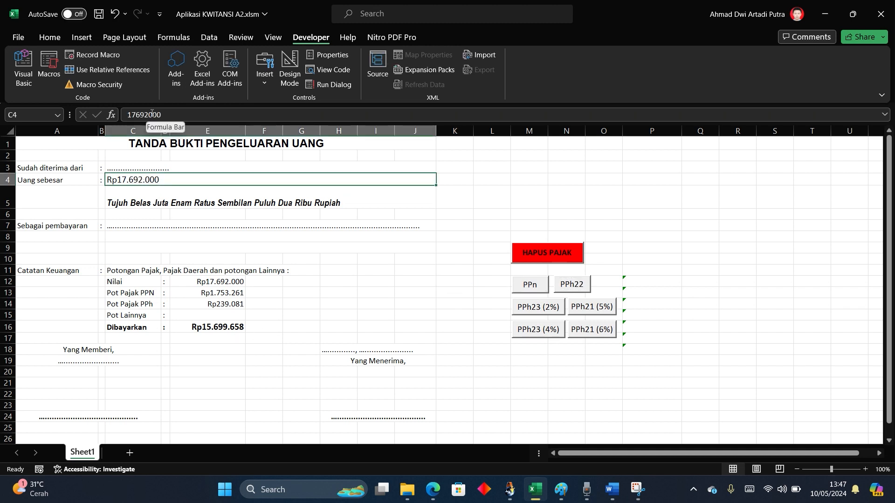
left_click_drag(149, 113, 153, 114)
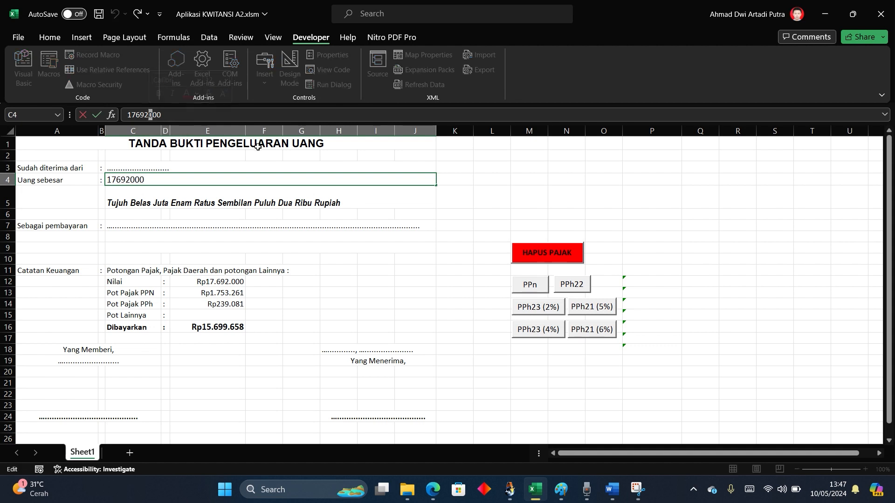
type("5")
key("Return")
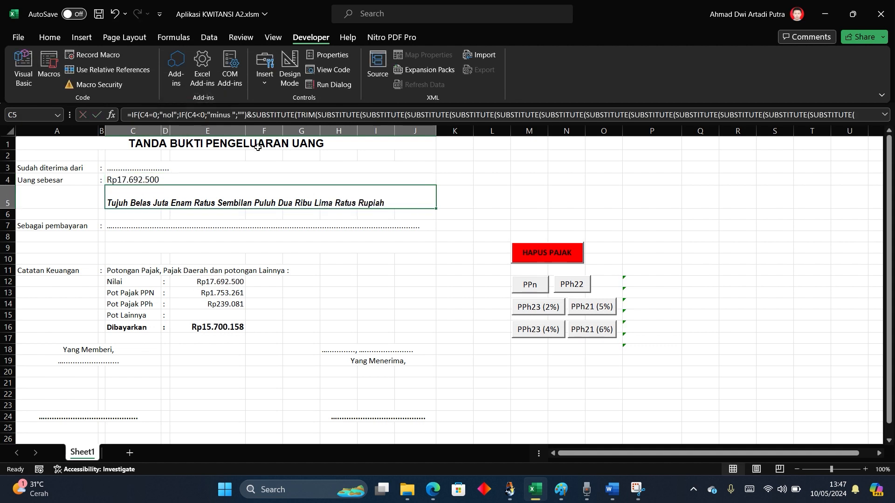
left_click(540, 290)
left_click(565, 288)
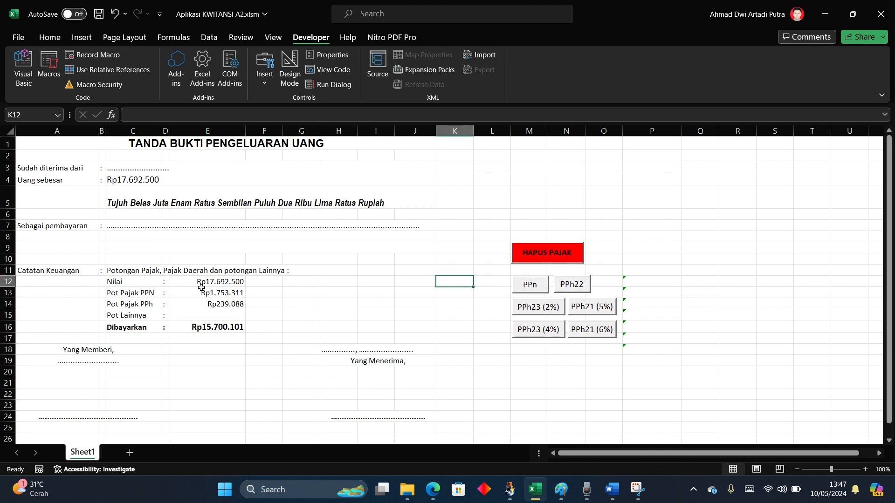
Set the receipt amount in C4 to 17692400 and recalculate its PPn and PPh22 deductions.
left_click(133, 180)
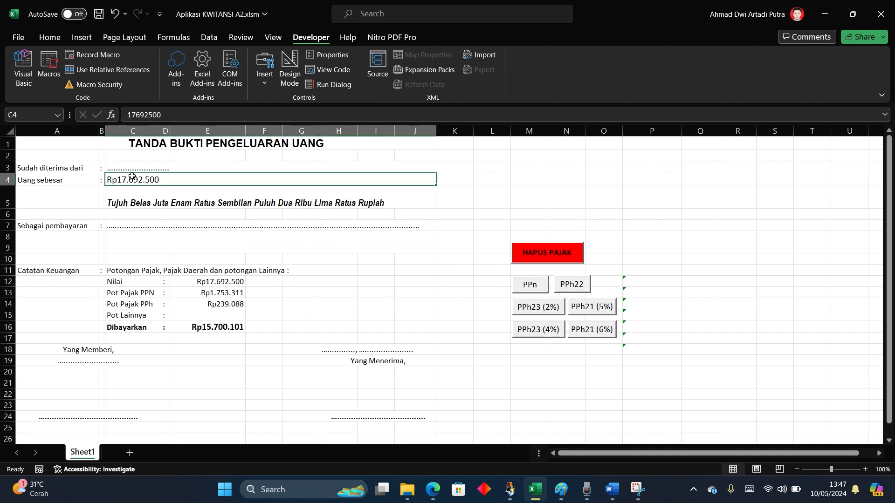
left_click(150, 115)
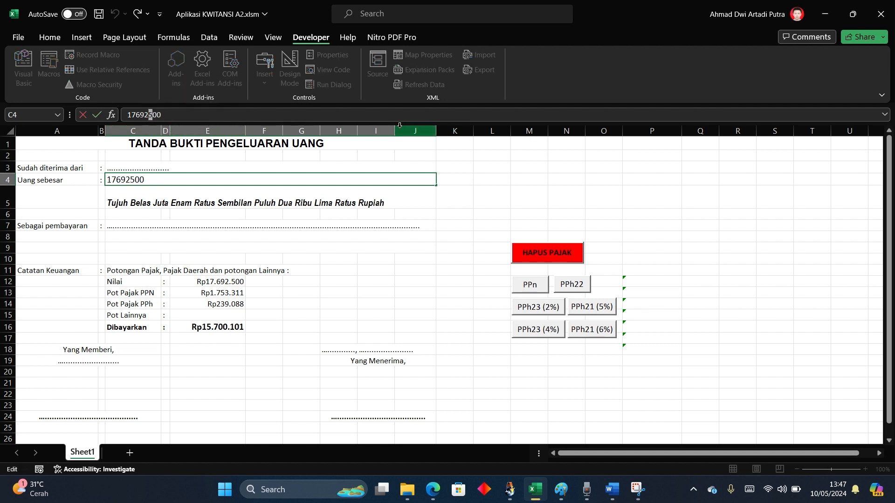
type("4")
key("Return")
left_click(530, 285)
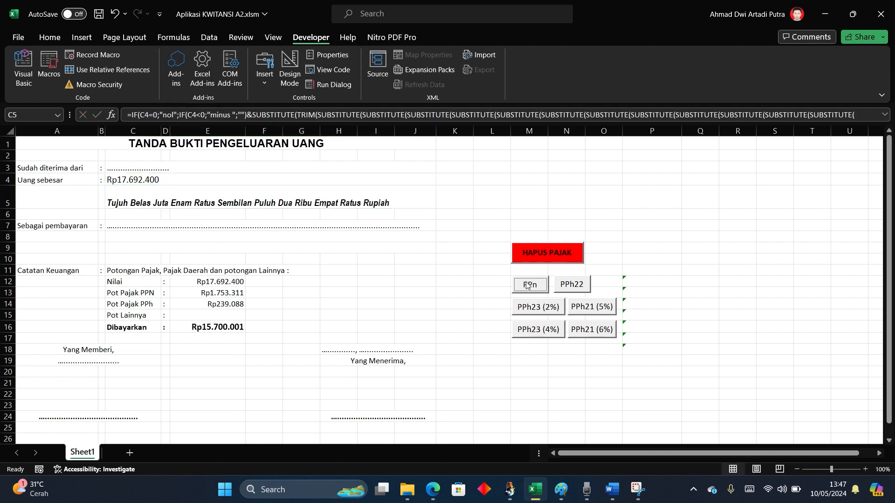
left_click(573, 286)
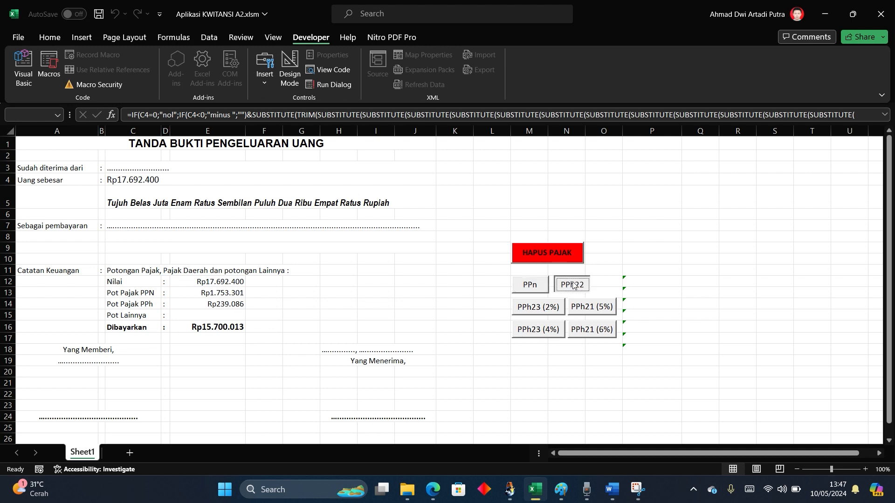
Set the receipt amount in C4 to 17692300.
left_click(141, 183)
left_click(150, 114)
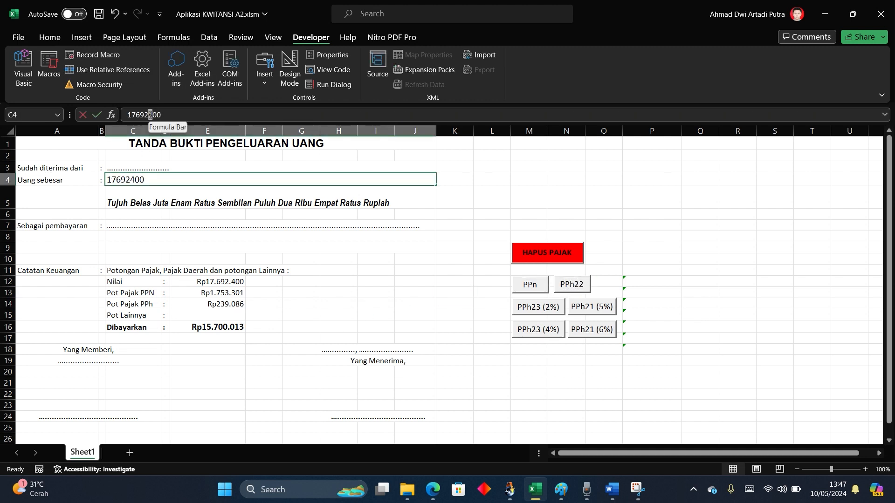
type("3")
key("Return")
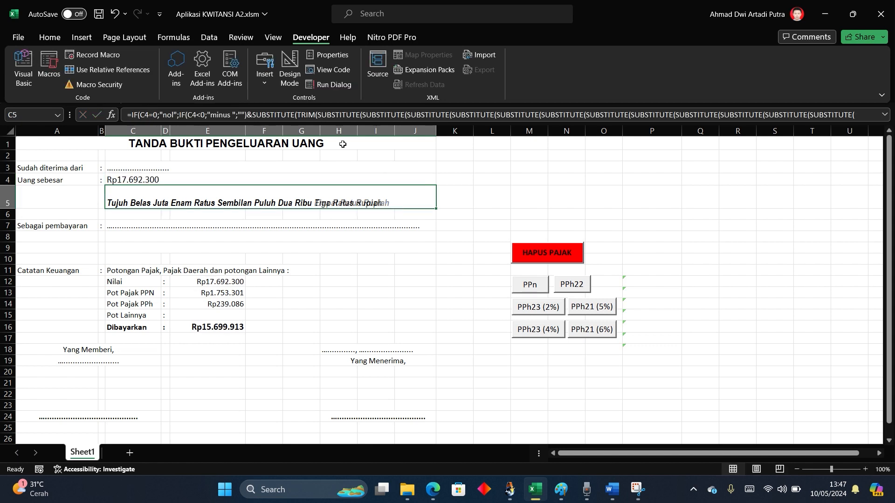
Recalculate the PPn and PPh22 deductions for the receipt amount of 17692300.
left_click(538, 283)
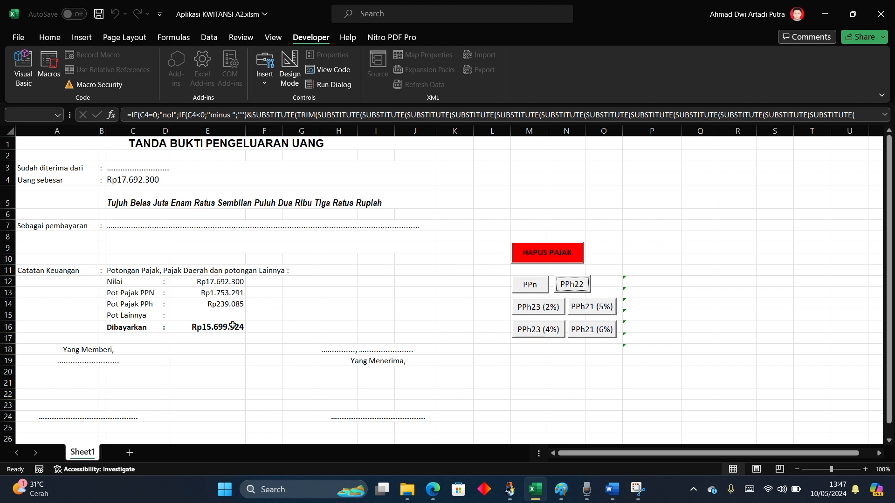
Set the receipt amount in C4 to 17692350 and recalculate its PPn and PPh22 deductions.
left_click(147, 179)
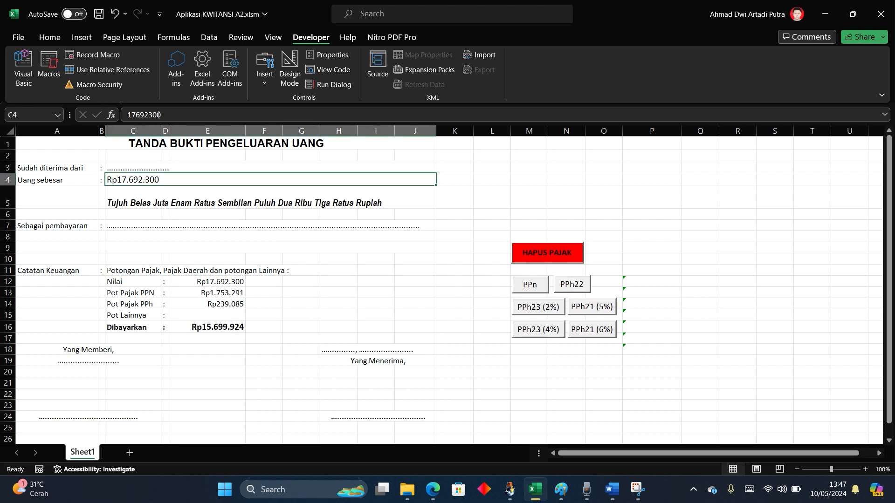
left_click_drag(158, 115, 153, 114)
type("5")
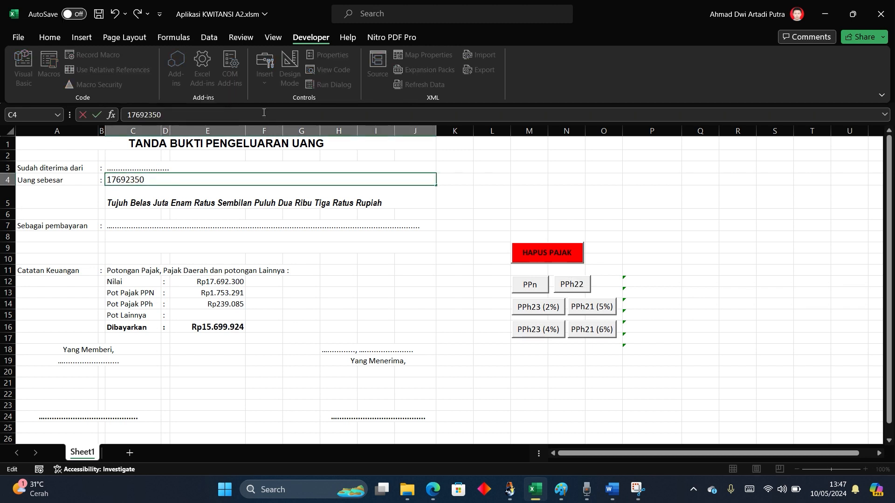
key("Return")
left_click(531, 286)
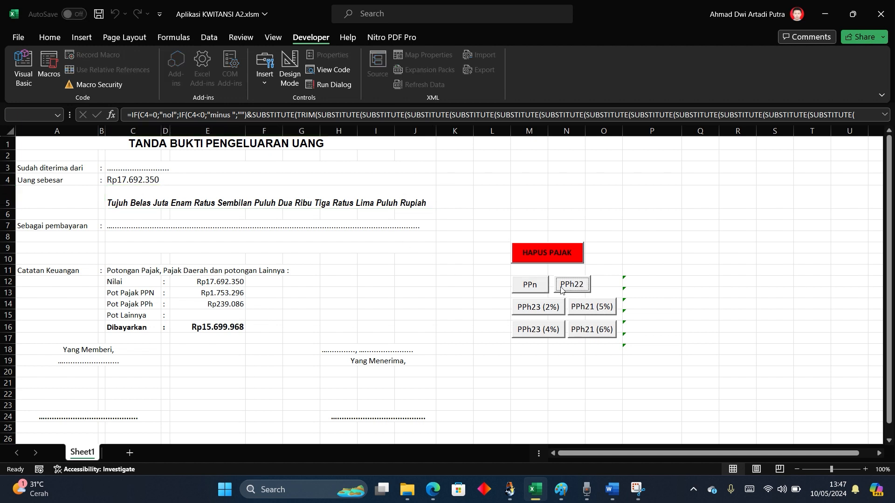
Set the receipt amount in C4 to 17692360 and recalculate its PPn and PPh22 deductions.
left_click(146, 180)
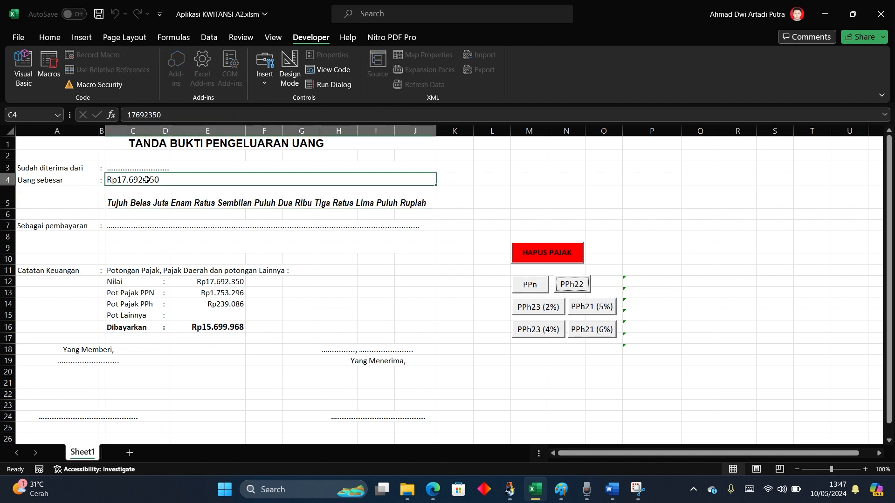
left_click(158, 114)
key("BackSpace")
type("6")
key("Return")
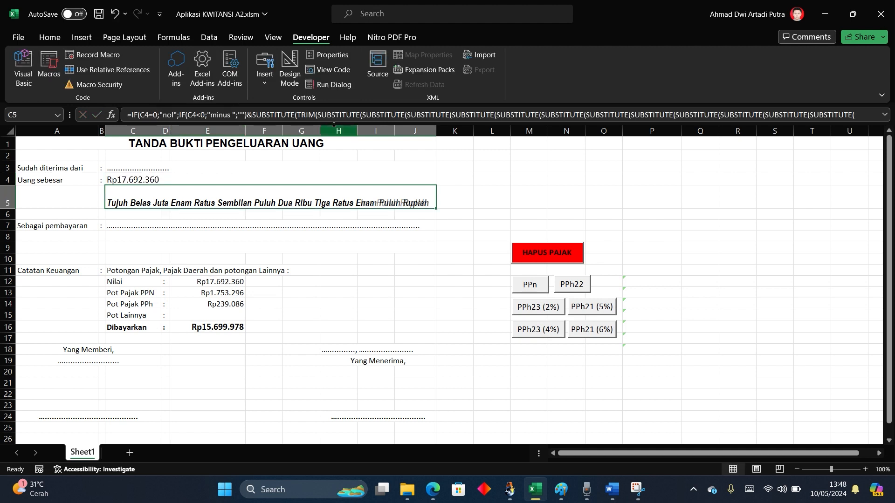
left_click(526, 285)
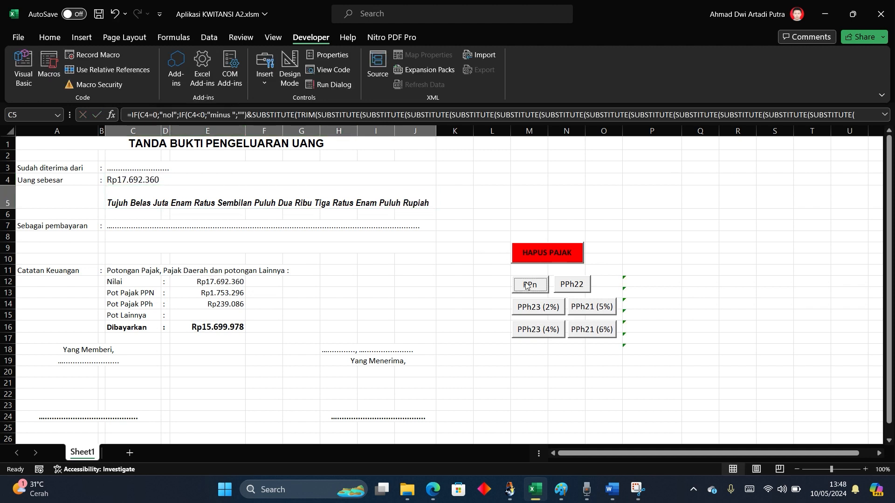
left_click(565, 284)
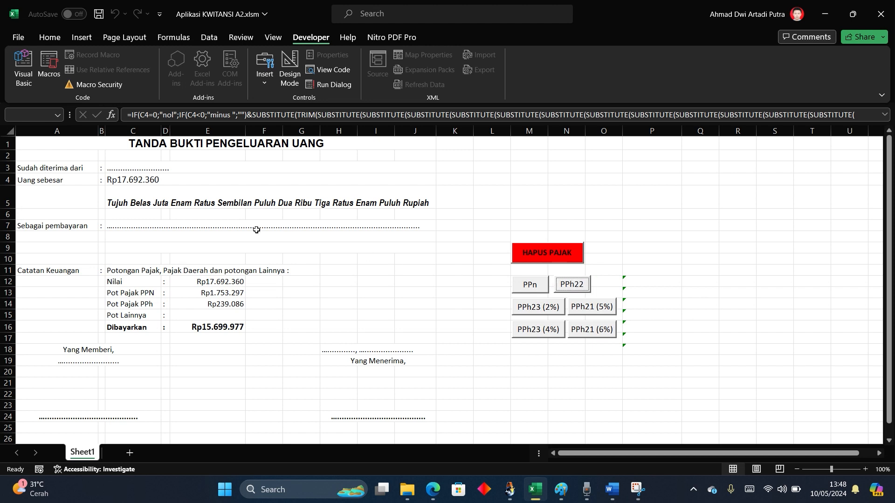
Set the receipt amount in C4 to 17692370 and recalculate its PPn and PPh22 deductions.
key("BackSpace")
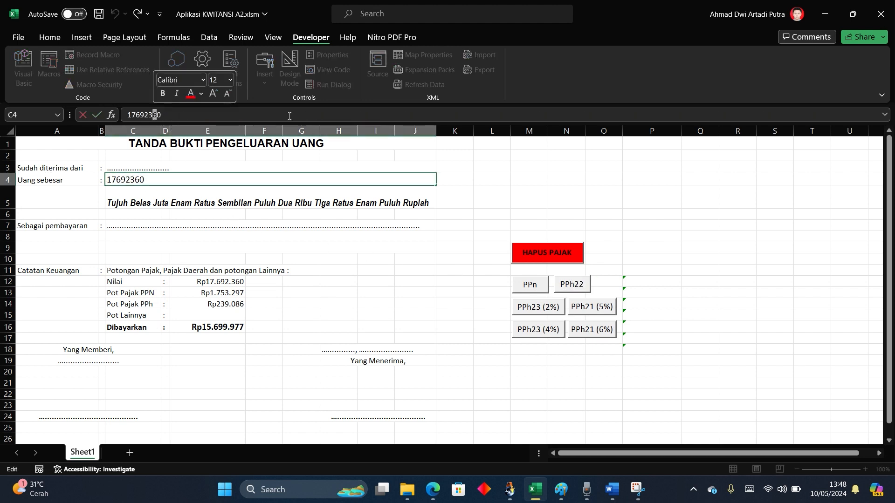
type("70")
key("Return")
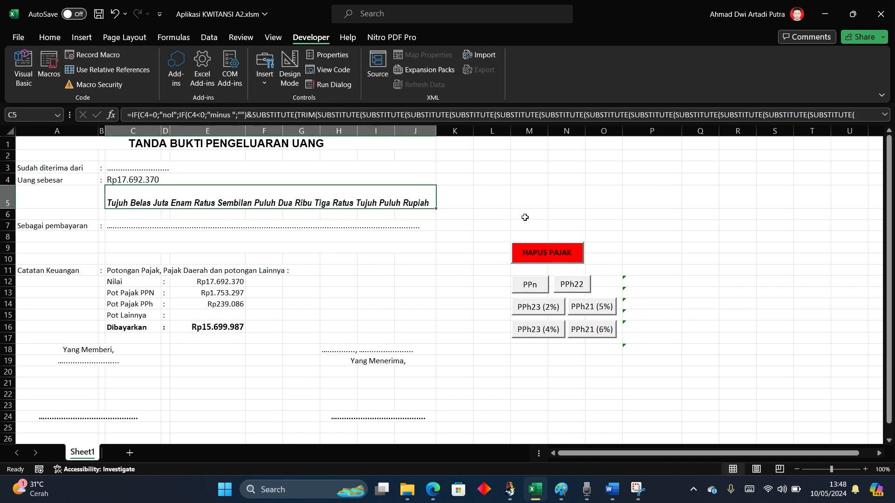
left_click(532, 286)
left_click(572, 285)
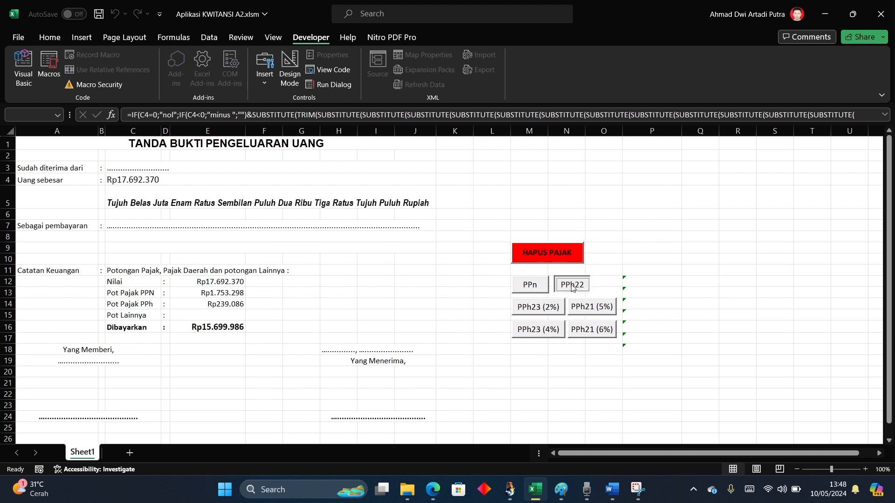
Set the receipt amount in C4 to 17692380 and recalculate its PPn and PPh22 deductions.
left_click(159, 114)
type("8")
key("Return")
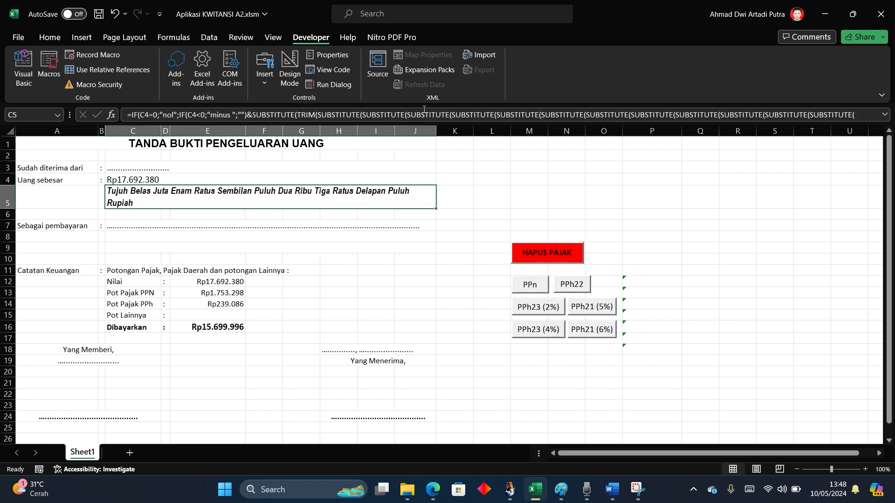
left_click(532, 286)
left_click(572, 284)
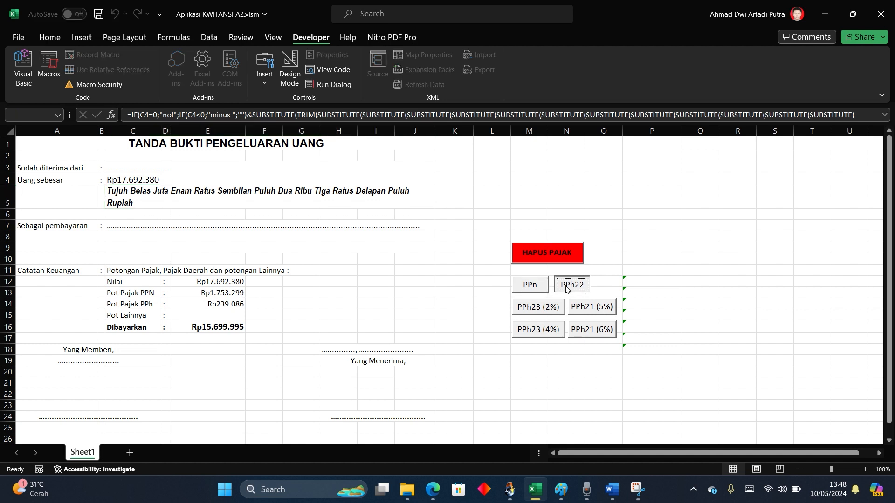
Set the receipt amount in C4 to 17692390 and recalculate its tax deductions.
left_click(151, 182)
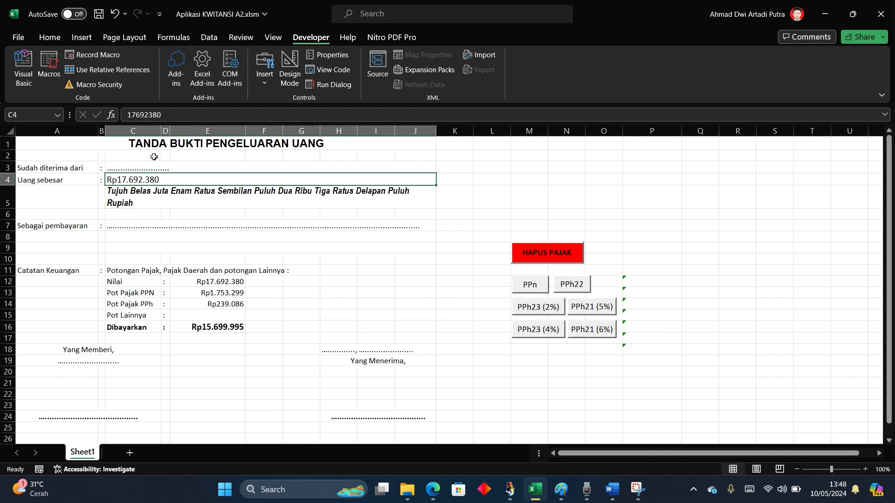
left_click(158, 114)
key("BackSpace")
type("9")
key("Return")
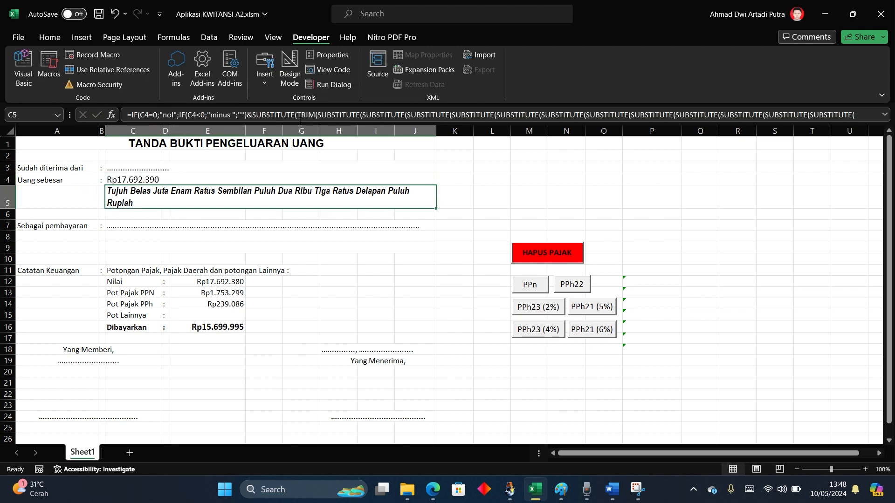
left_click(526, 287)
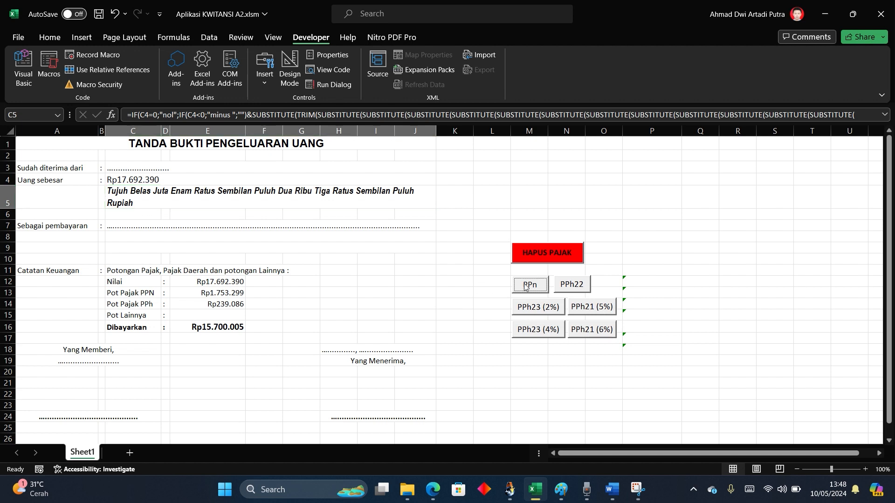
left_click(434, 271)
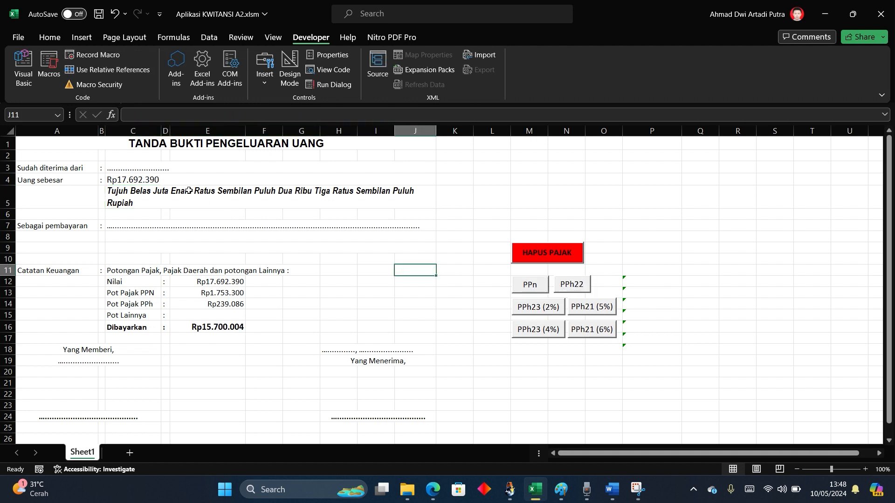
Set the receipt amount in C4 to 17692385 and recalculate its PPn and PPh22 deductions.
left_click(152, 177)
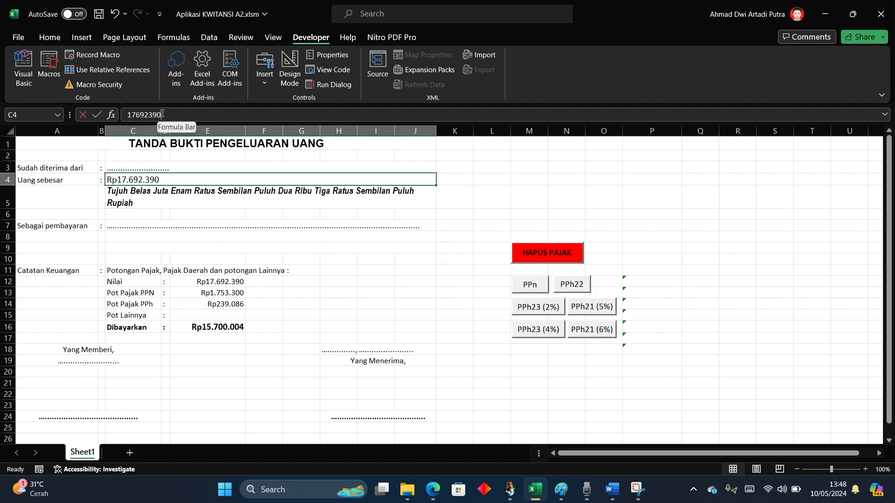
left_click_drag(153, 115, 413, 115)
type("85")
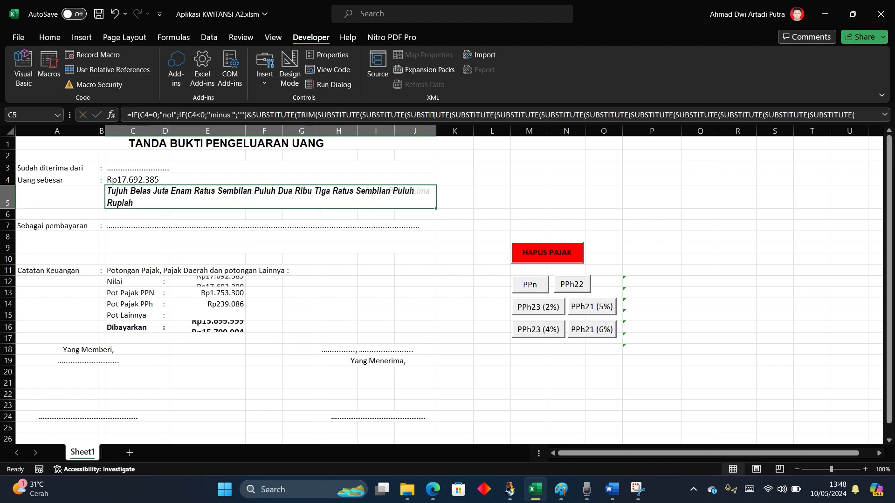
key("Return")
left_click(527, 286)
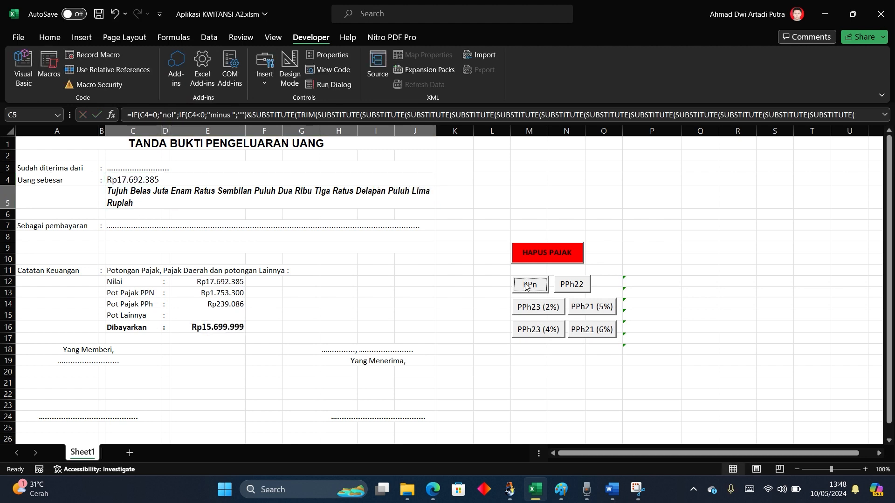
left_click(576, 289)
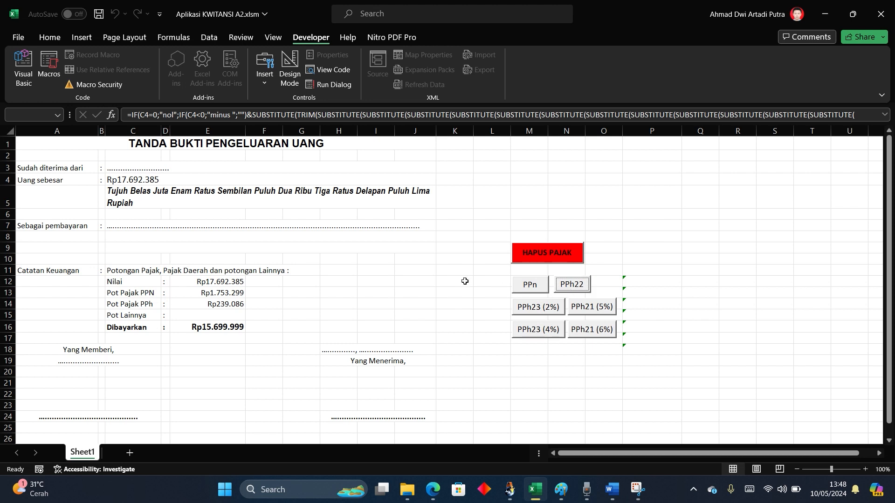
Set the receipt amount in C4 to 17692386 and recalculate its PPn and PPh22 deductions.
left_click(135, 180)
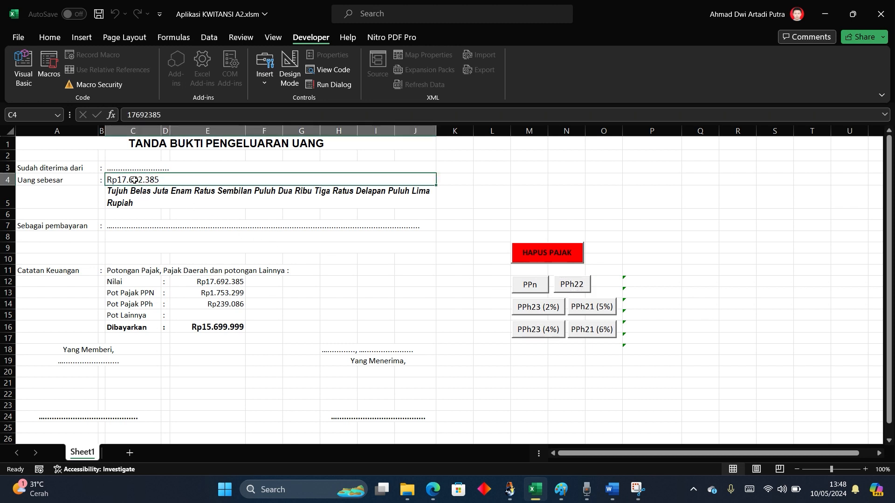
left_click(164, 114)
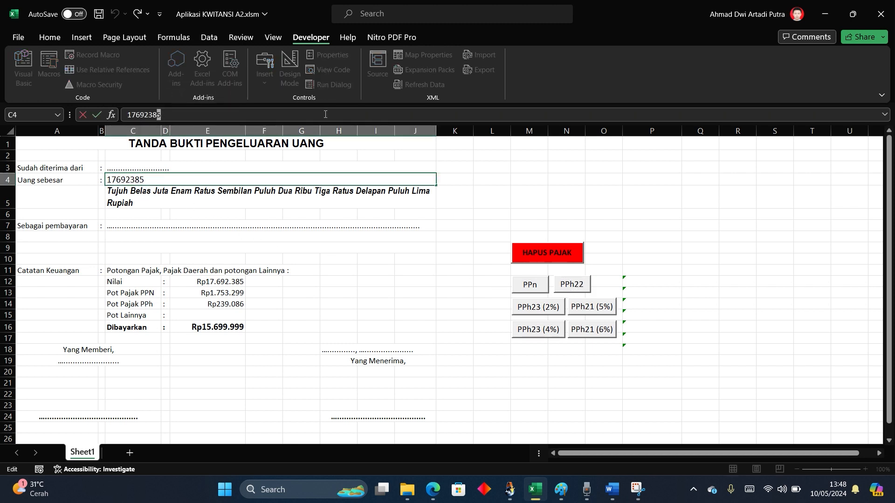
type("6")
key("Return")
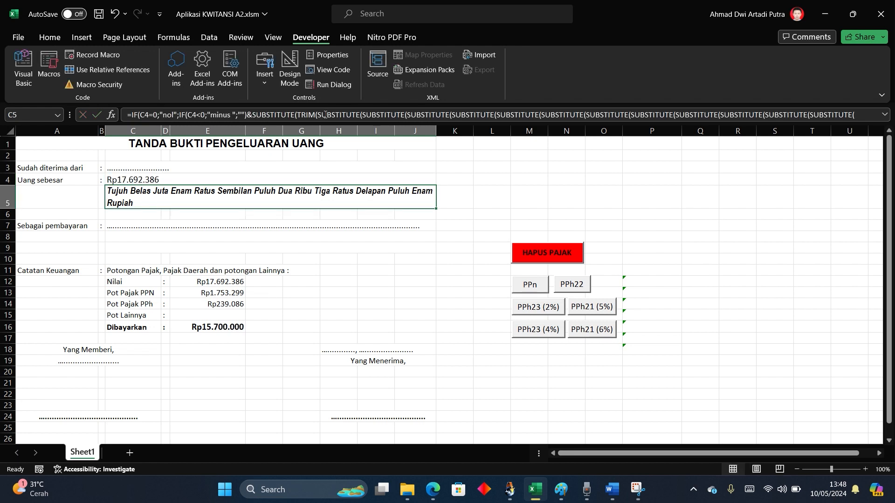
left_click(530, 284)
left_click(579, 289)
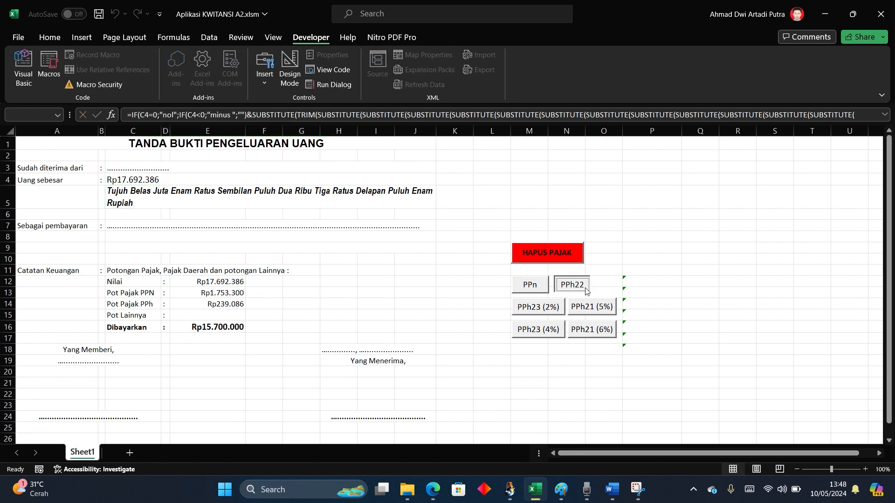
left_click(526, 289)
left_click(563, 288)
left_click(536, 288)
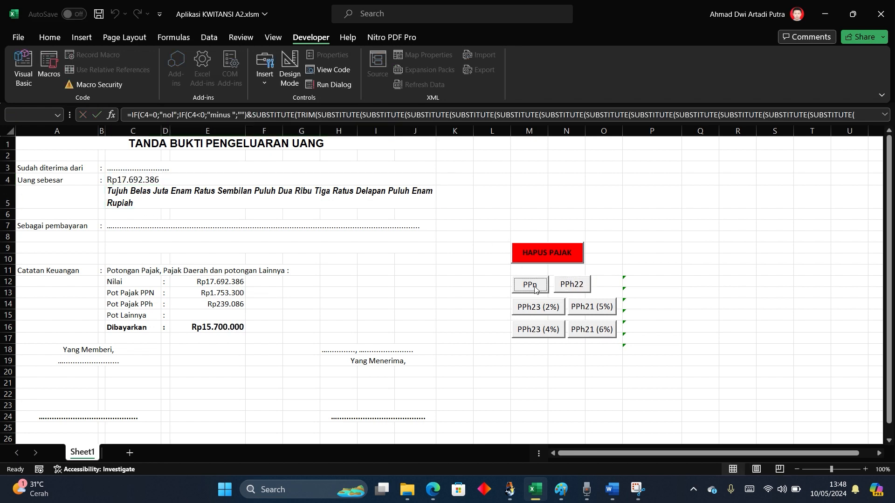
Examine the net payment in E16 and the gross value in E12 of the receipt.
left_click(222, 327)
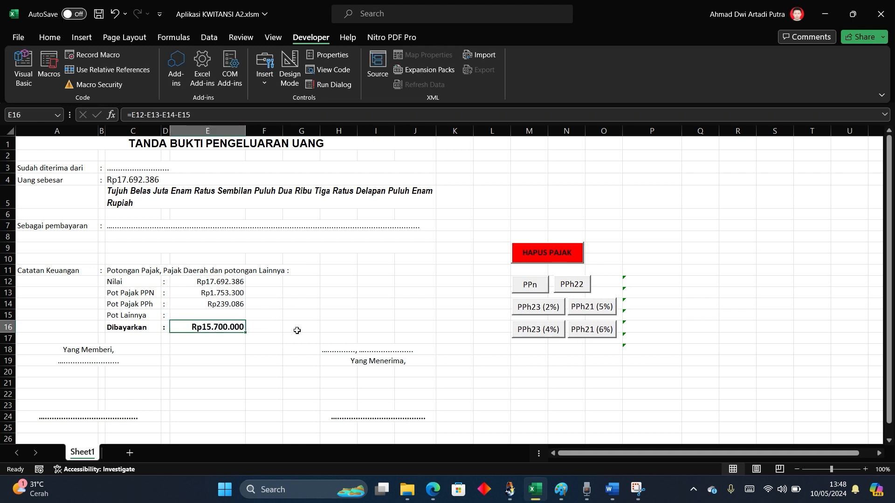
left_click(280, 347)
left_click(216, 327)
left_click(216, 354)
left_click(216, 326)
left_click(240, 353)
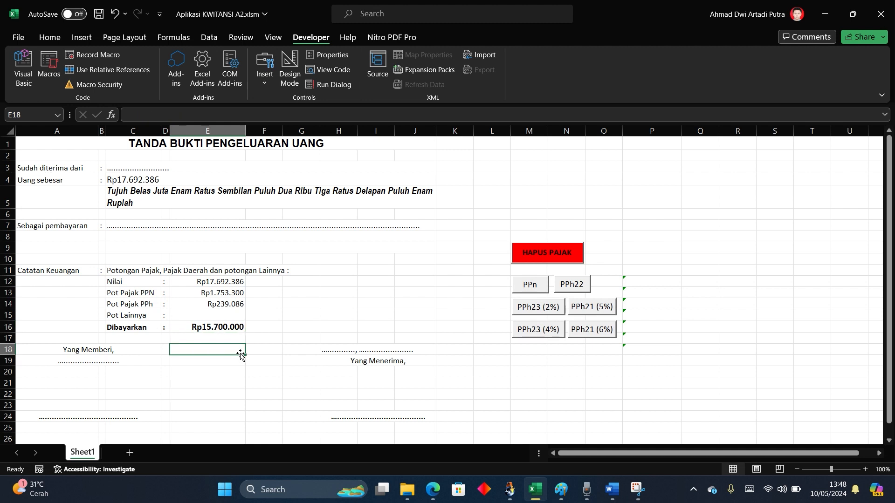
left_click(218, 327)
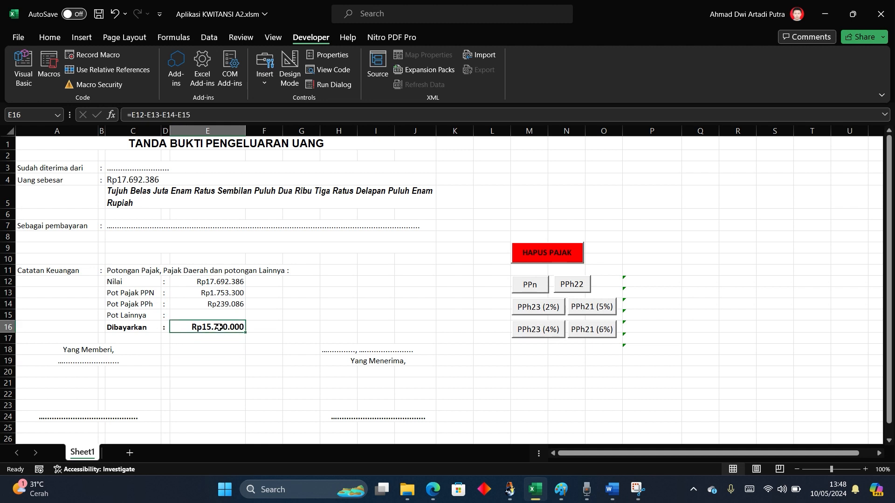
left_click(241, 352)
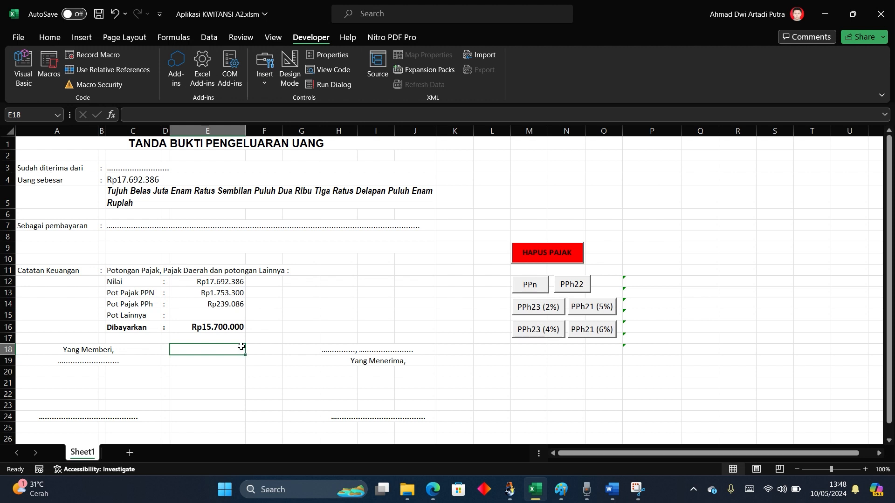
left_click(196, 280)
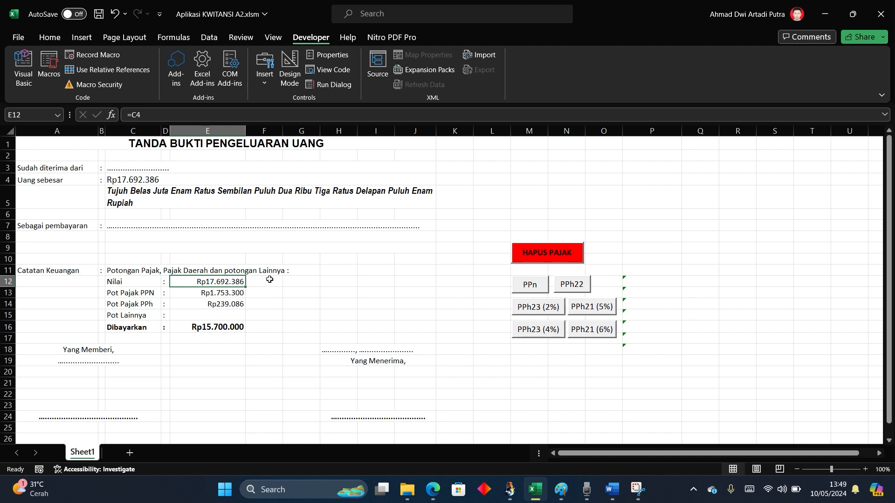
Reapply the PPn and PPh22 deductions to the receipt and check the PPN deduction in E13.
left_click(222, 293)
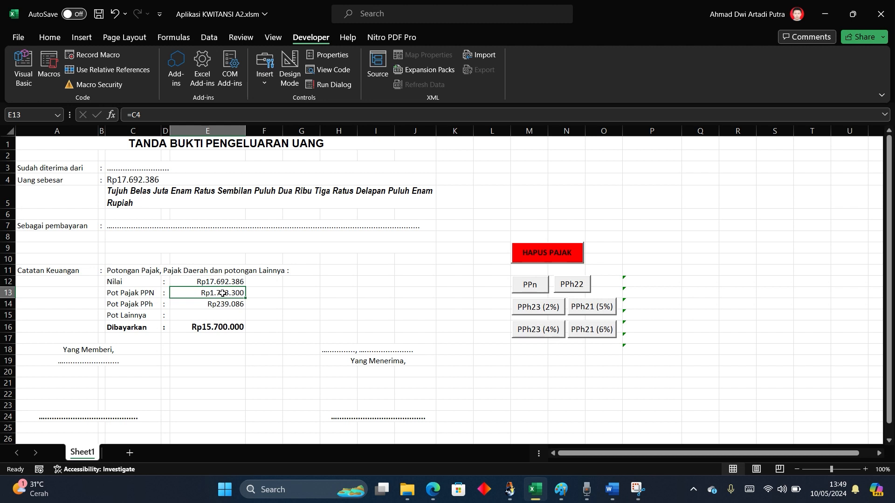
left_click(530, 289)
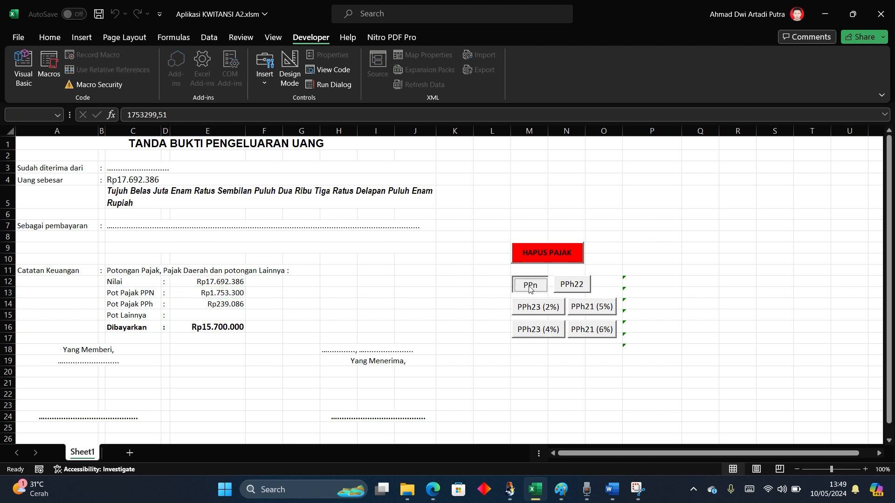
left_click(571, 286)
left_click(375, 293)
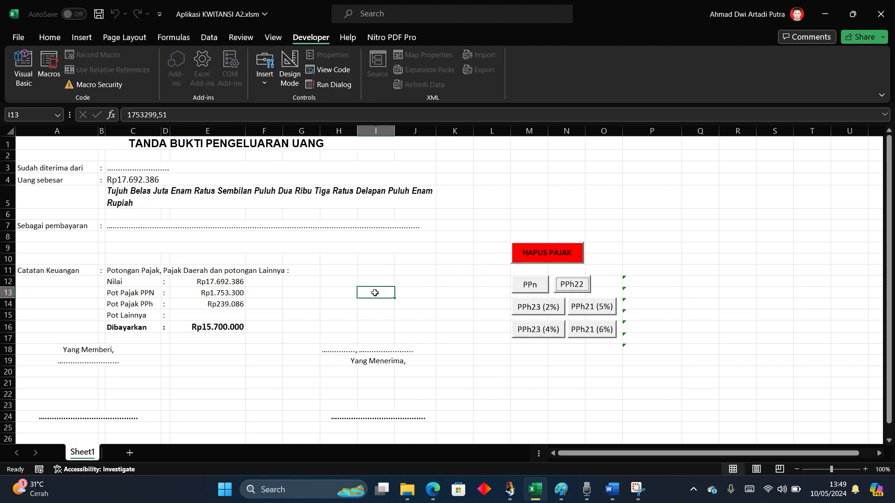
left_click(213, 293)
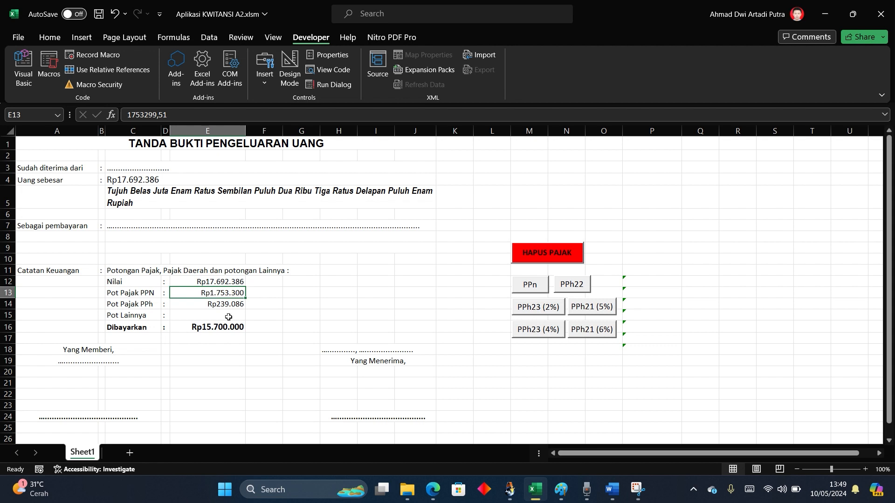
Review the gross value in E12, the PPN and PPh deductions in E13 and E14, and the net payment formula in E16.
left_click(215, 303)
left_click(217, 329)
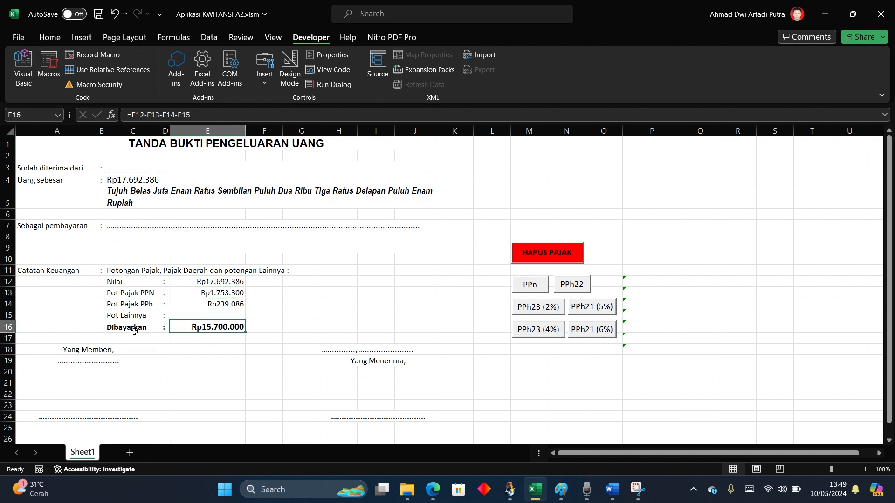
left_click(257, 358)
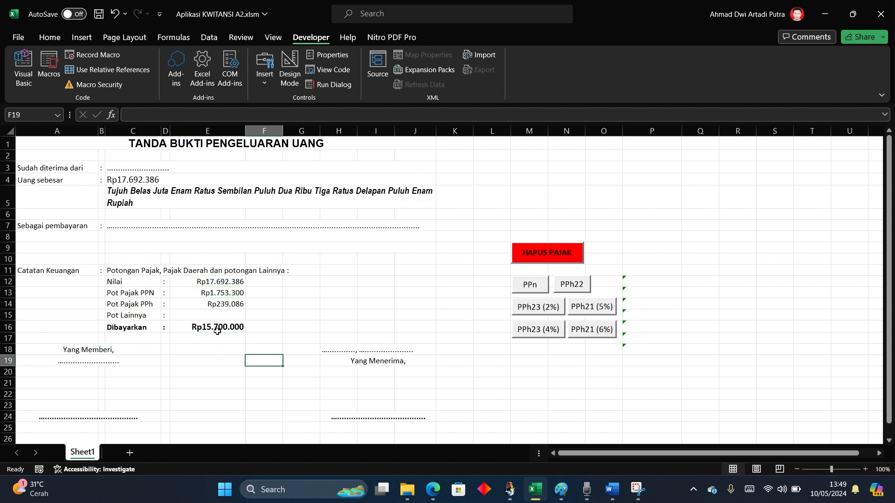
left_click(218, 331)
left_click(289, 315)
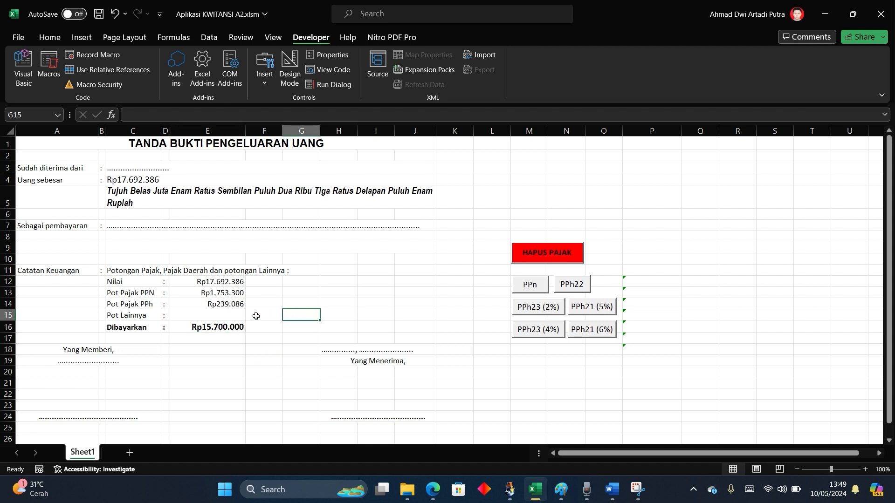
left_click(206, 281)
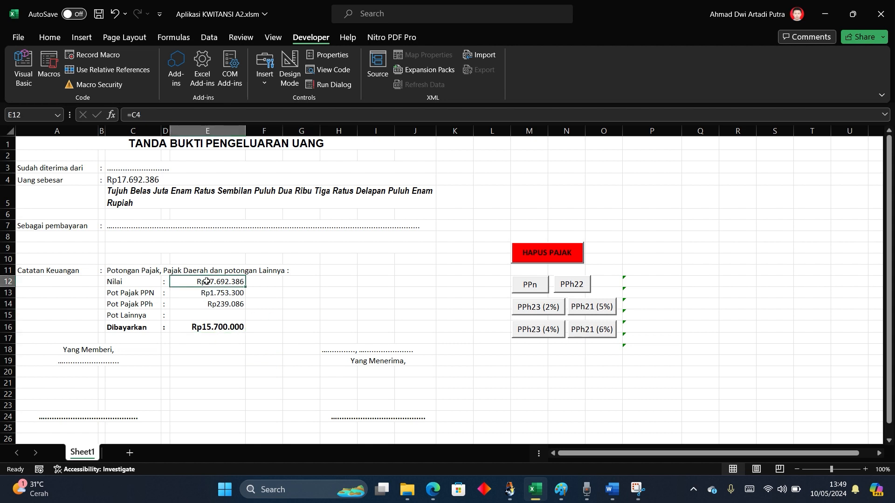
left_click(200, 293)
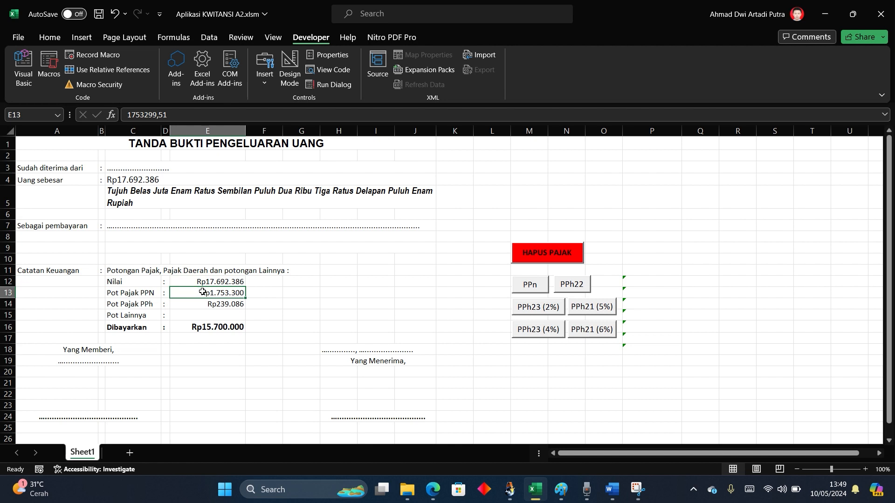
left_click(208, 281)
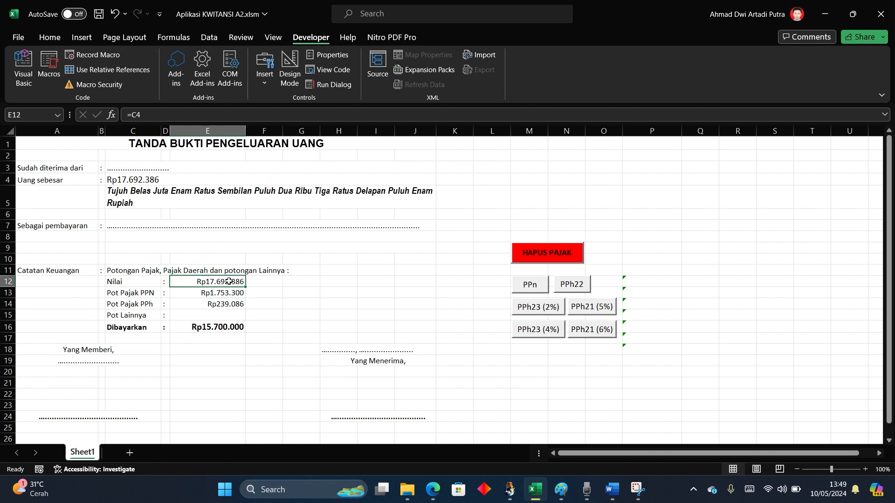
left_click(198, 291)
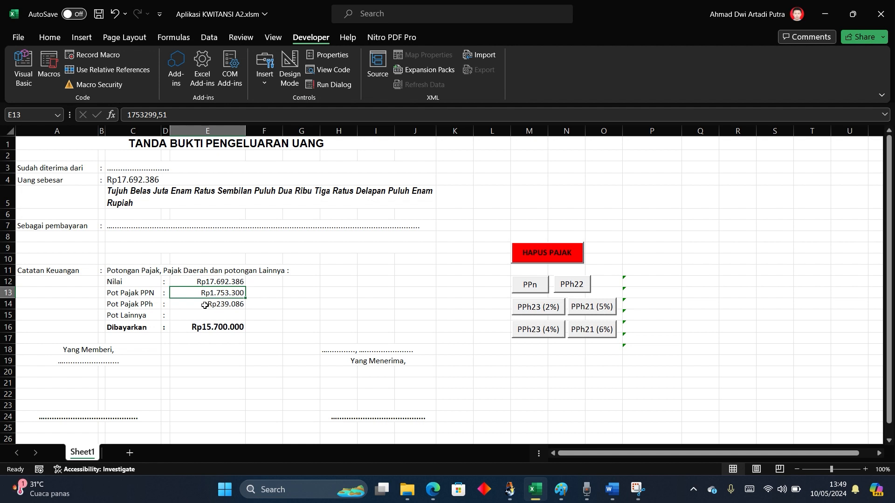
left_click(204, 306)
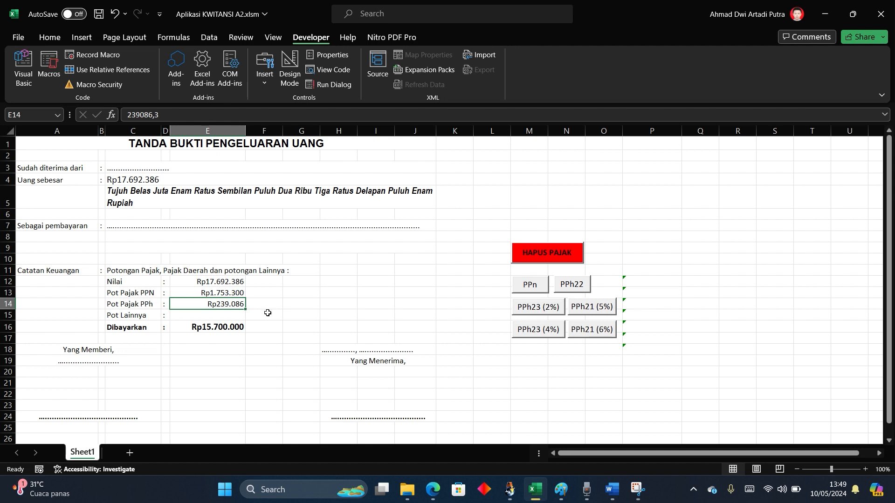
left_click(221, 330)
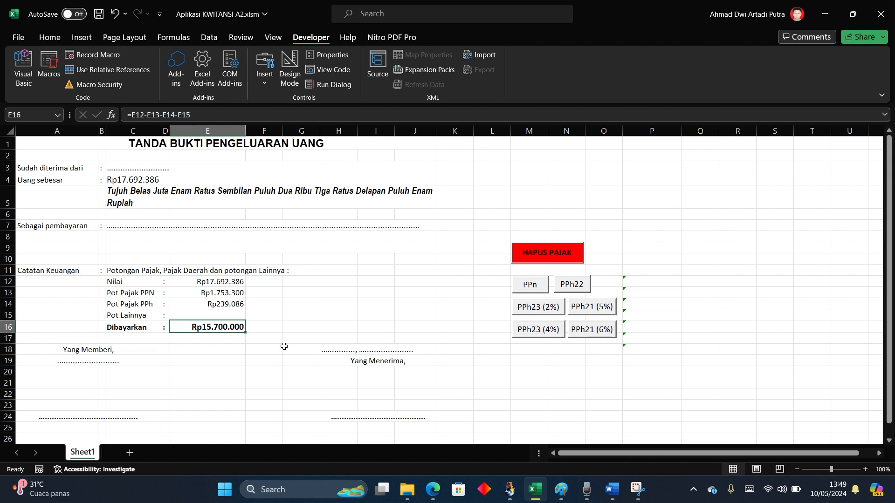
Examine the net payment in E16 against the exact PPN and PPh amounts stored in E13 and E14.
left_click(278, 371)
left_click(220, 326)
left_click(217, 354)
left_click(215, 328)
left_click(217, 362)
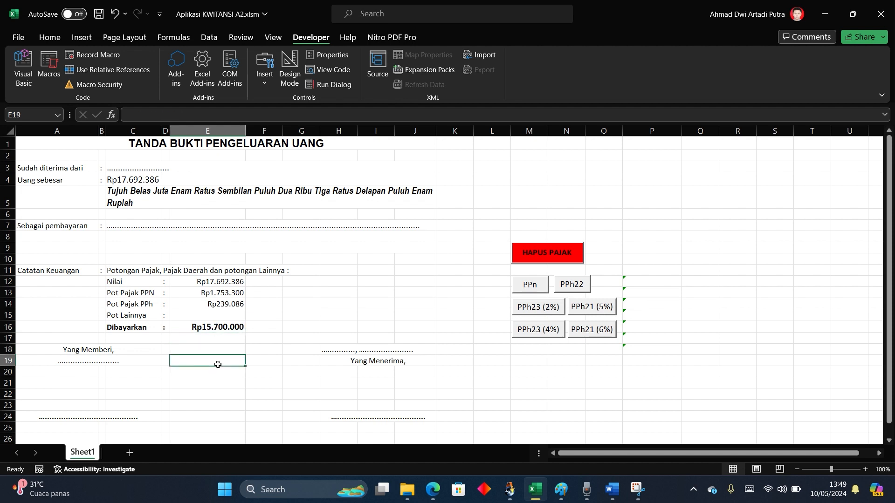
left_click(221, 328)
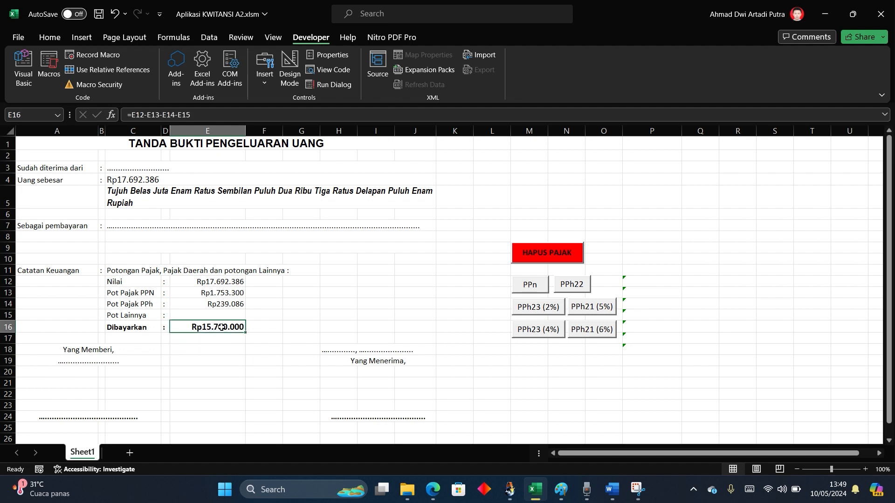
left_click(486, 240)
left_click(214, 291)
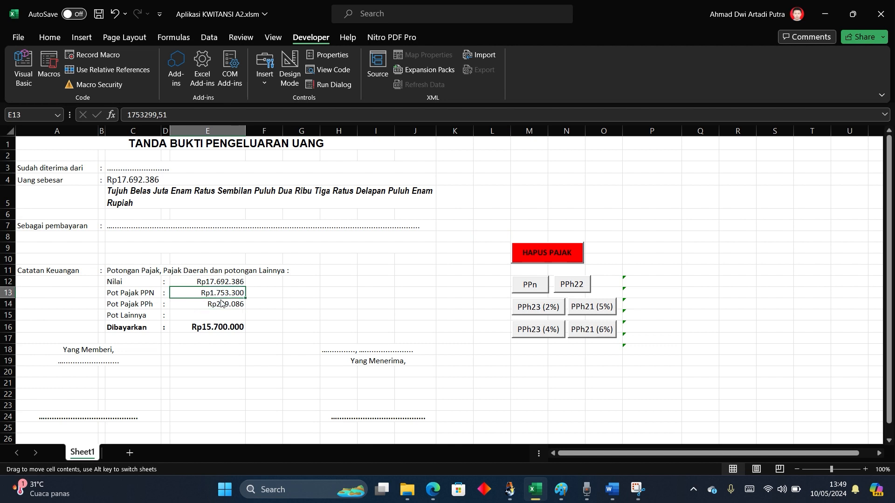
left_click(216, 304)
left_click(474, 302)
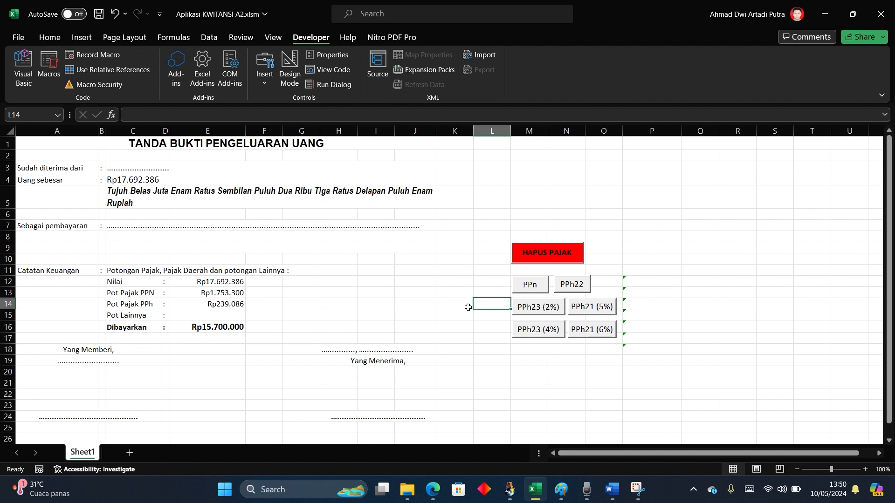
left_click(478, 336)
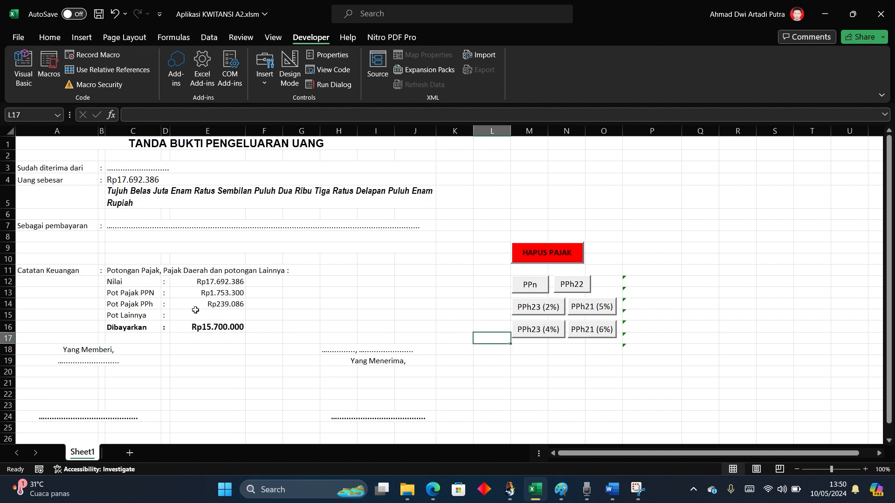
left_click(204, 294)
left_click(208, 304)
left_click(207, 293)
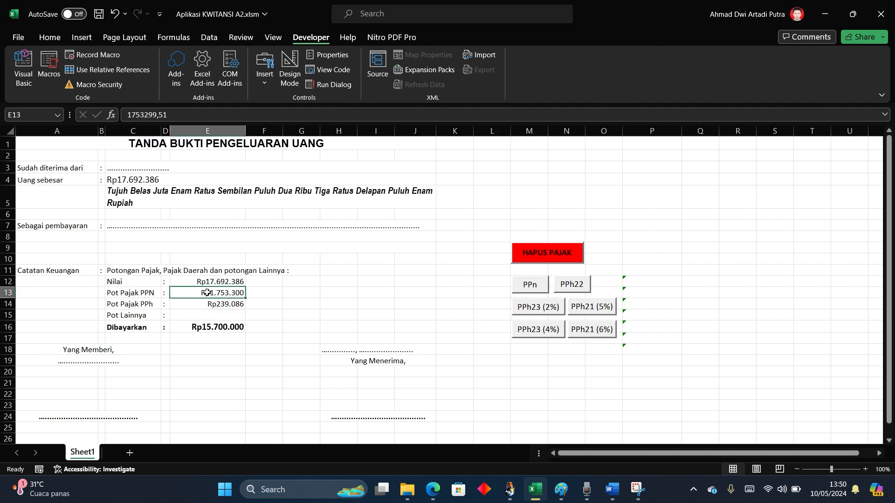
left_click(204, 306)
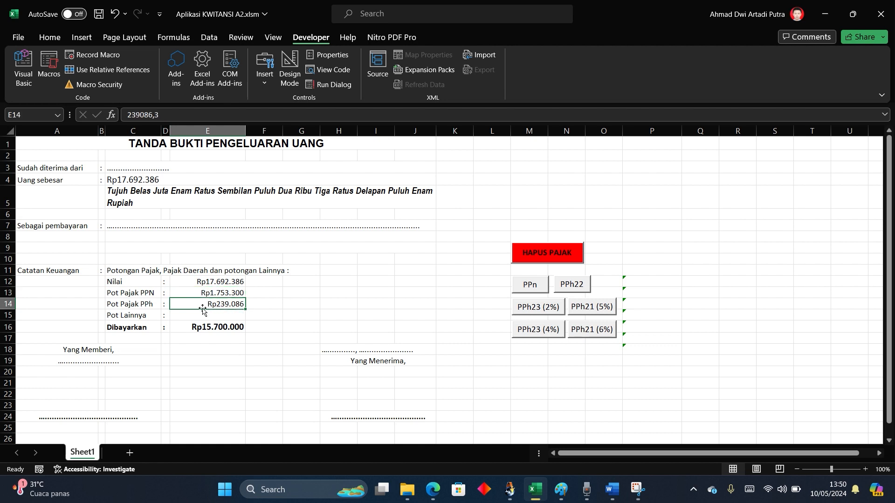
left_click(206, 329)
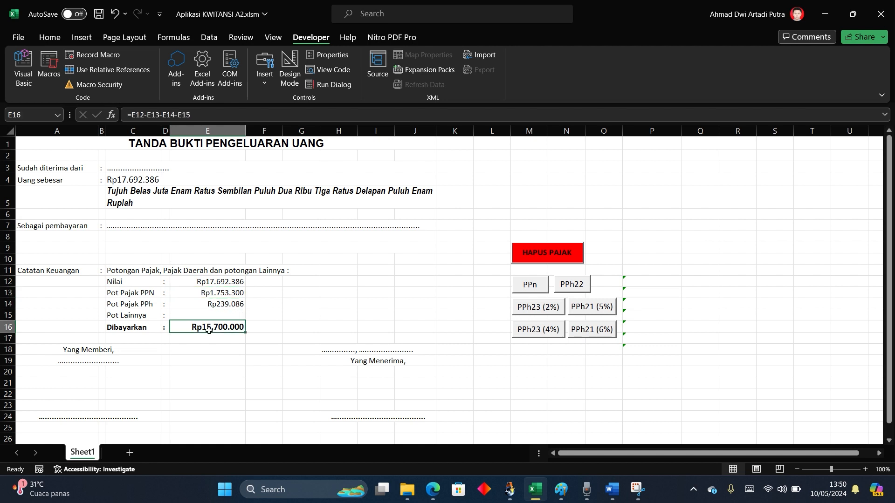
left_click(229, 373)
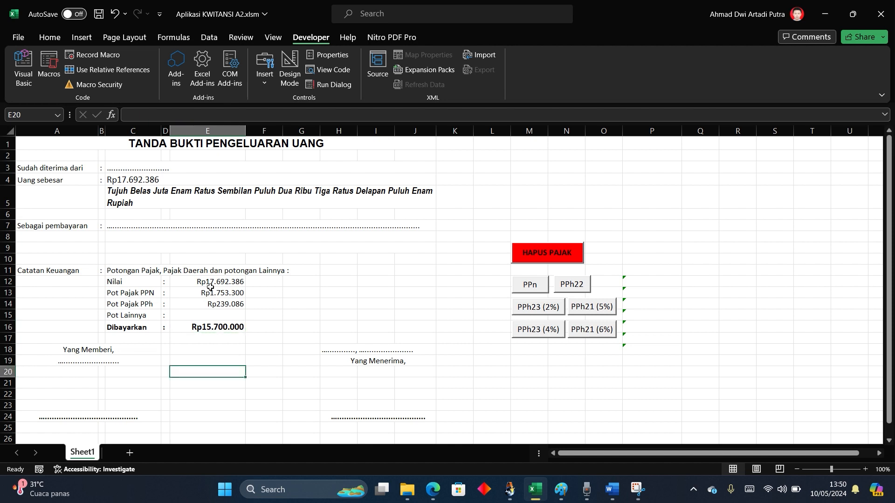
Compare the gross value in E12 with the PPN and PPh deductions in E13 and E14, ending at the net payment.
left_click(210, 283)
left_click(209, 296)
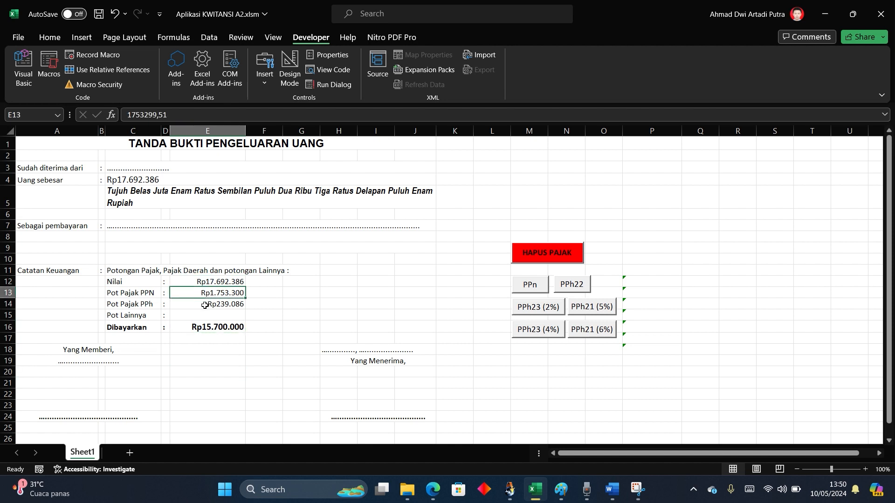
left_click(206, 306)
left_click(205, 292)
left_click(205, 282)
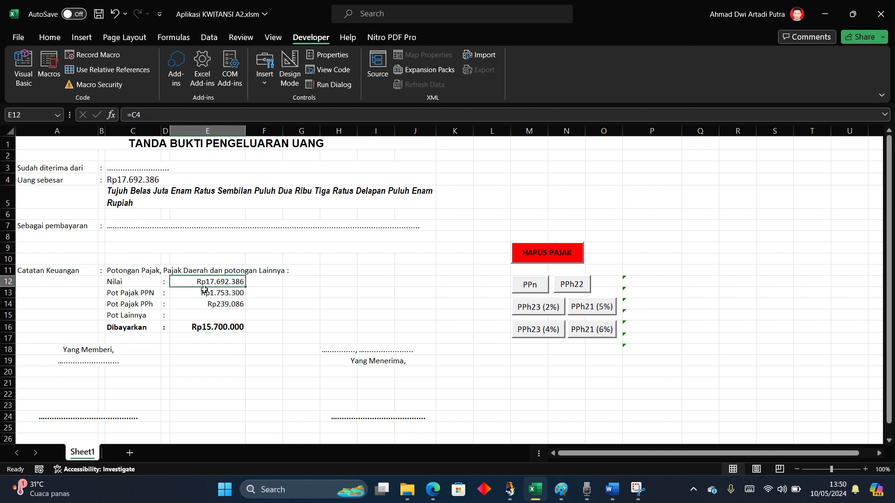
left_click(204, 292)
left_click(210, 304)
left_click(213, 292)
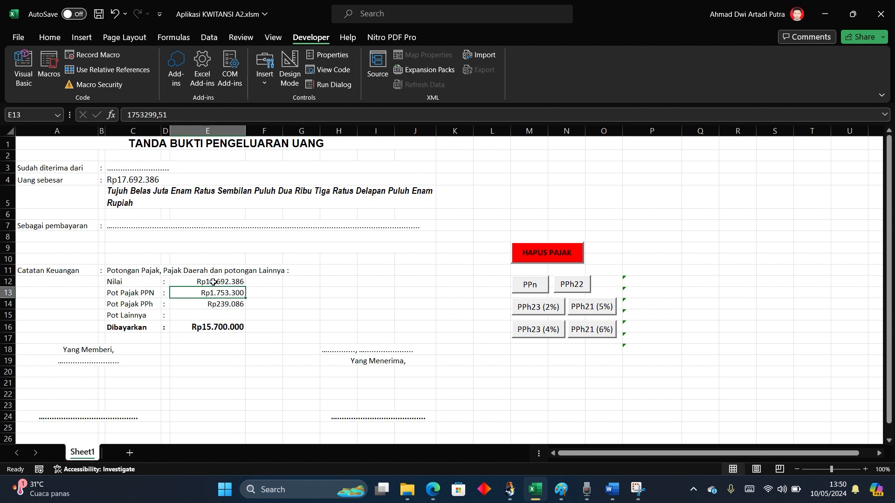
left_click(213, 281)
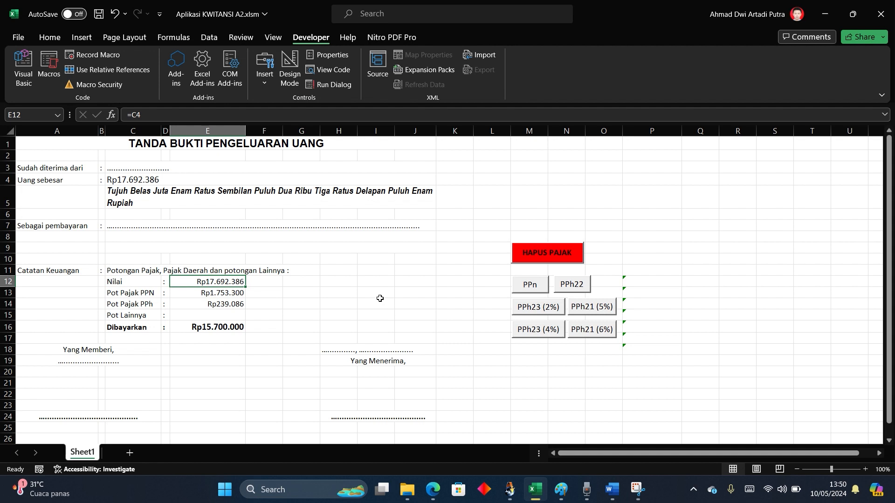
left_click(221, 293)
left_click(217, 302)
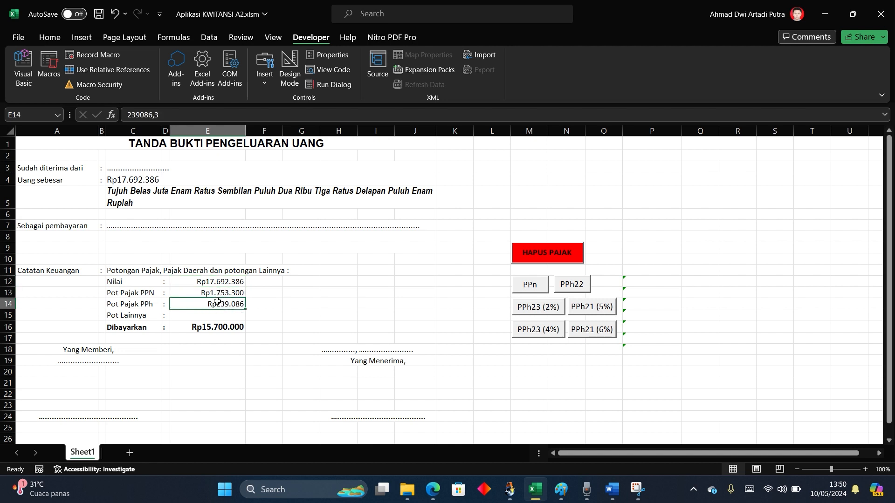
left_click(209, 328)
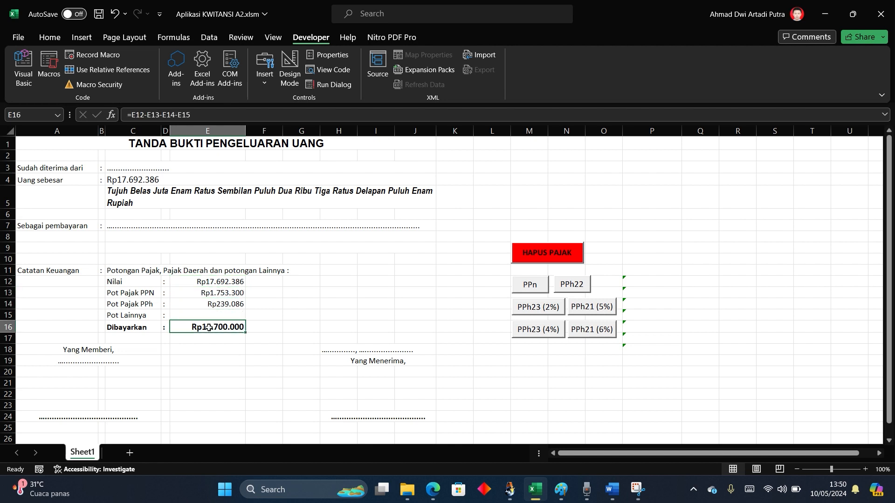
Check the net payment in E16 and its formula once more.
left_click(241, 371)
left_click(222, 327)
left_click(254, 347)
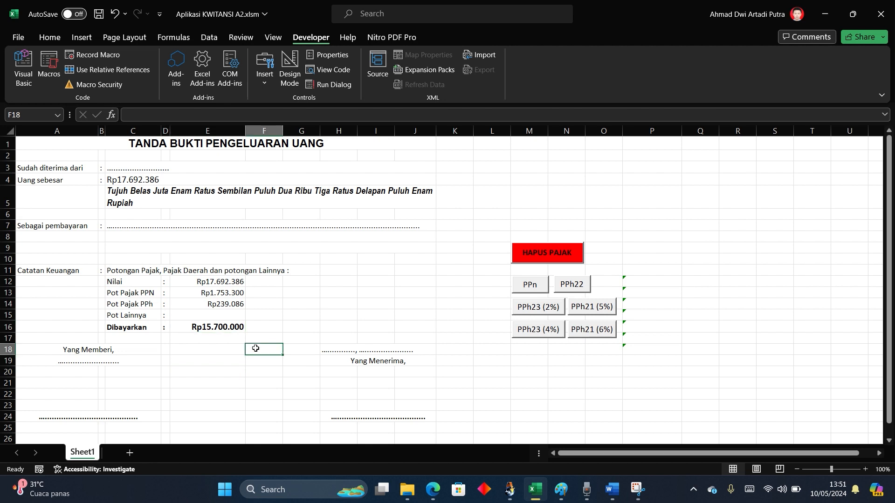
left_click(214, 327)
left_click(215, 350)
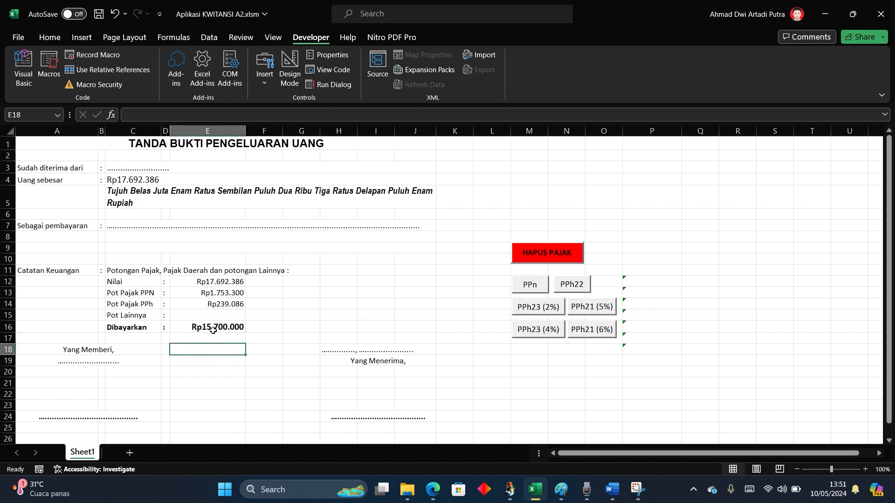
left_click(214, 328)
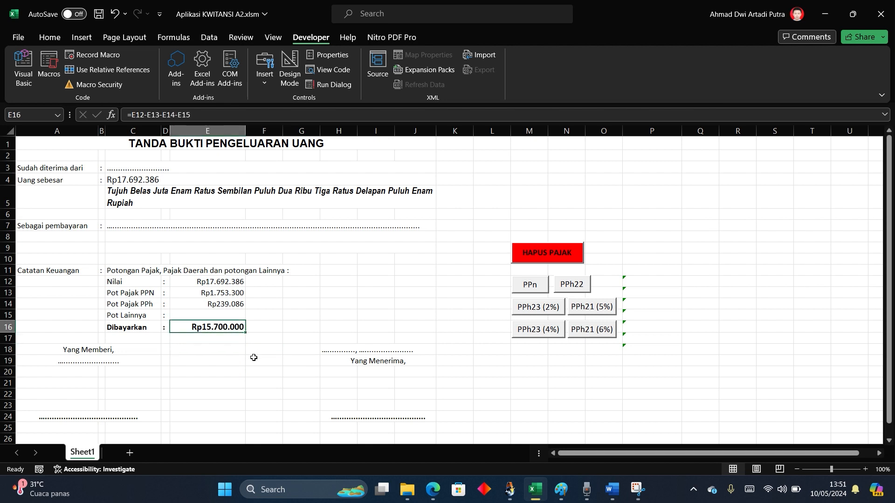
left_click(237, 366)
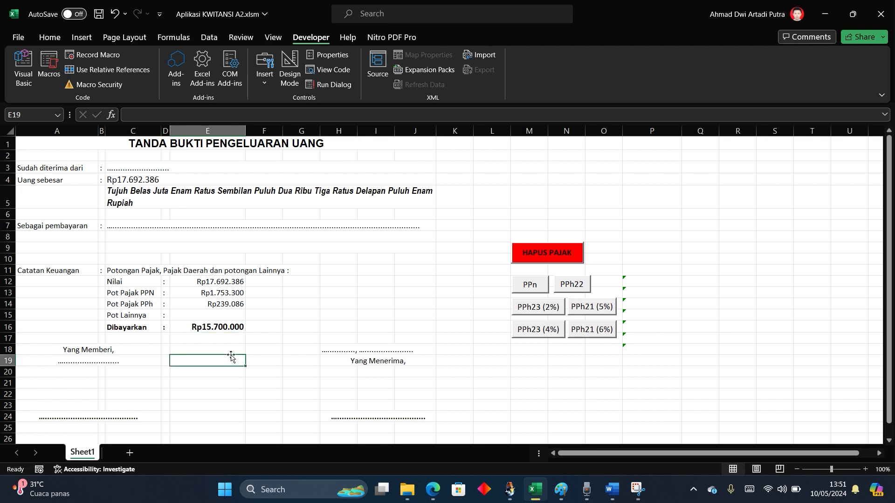
left_click(227, 327)
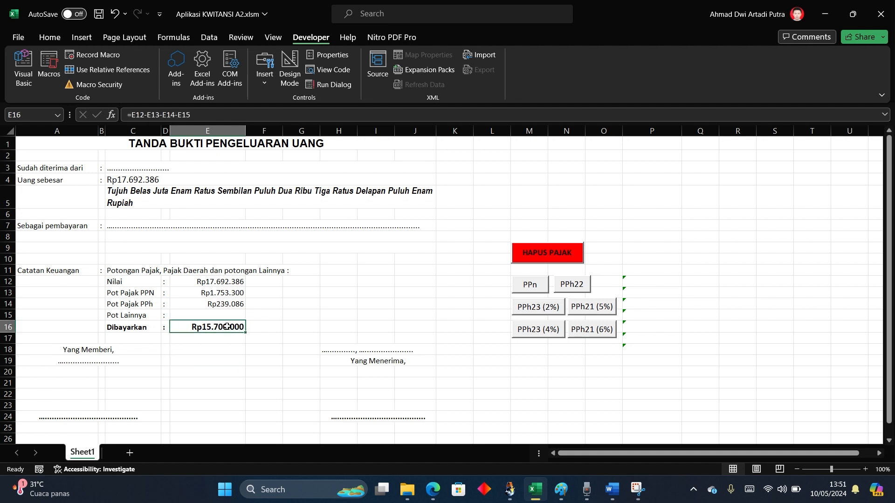
left_click(254, 358)
left_click(465, 291)
left_click(469, 347)
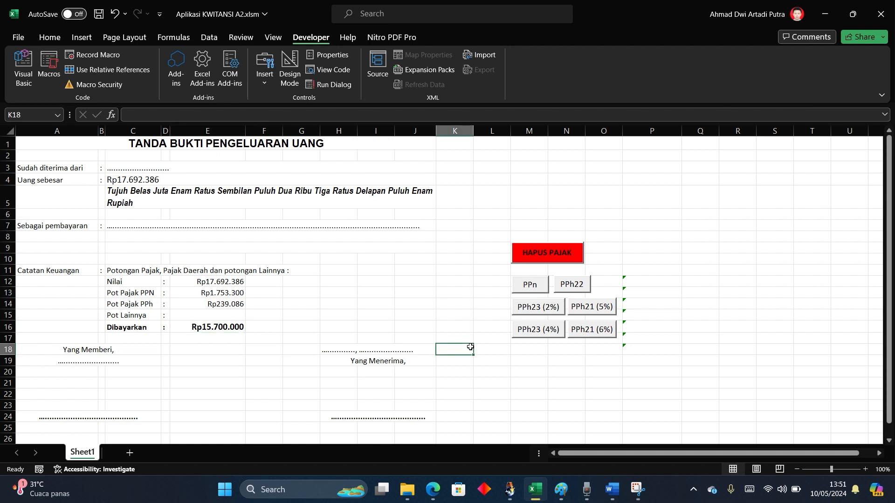
left_click(472, 304)
left_click(469, 284)
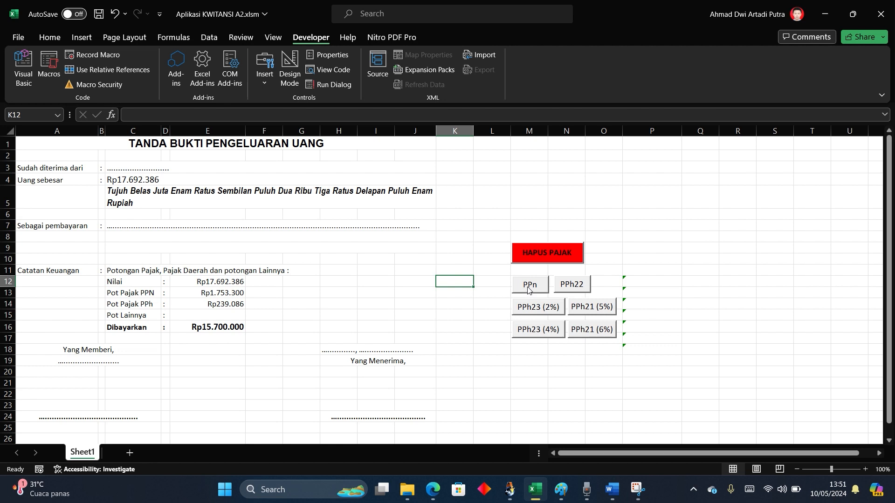
left_click(467, 302)
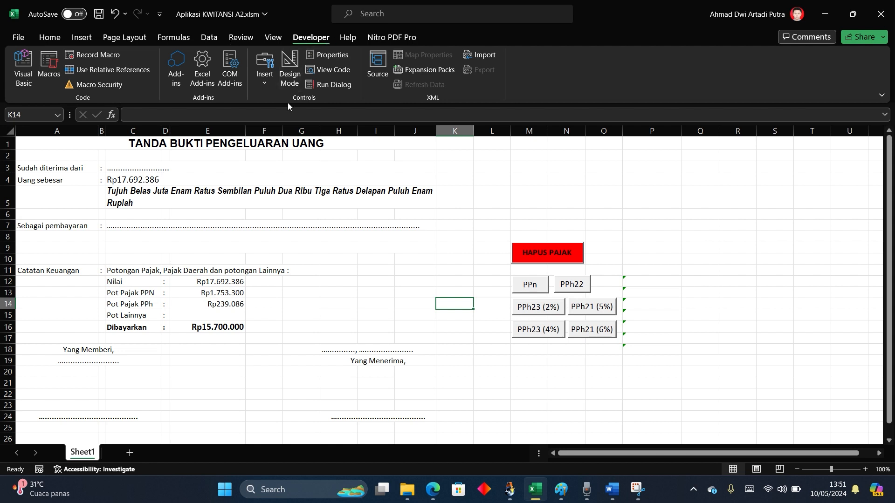
Turn on Design Mode and open the click event code of the PPn button.
left_click(290, 74)
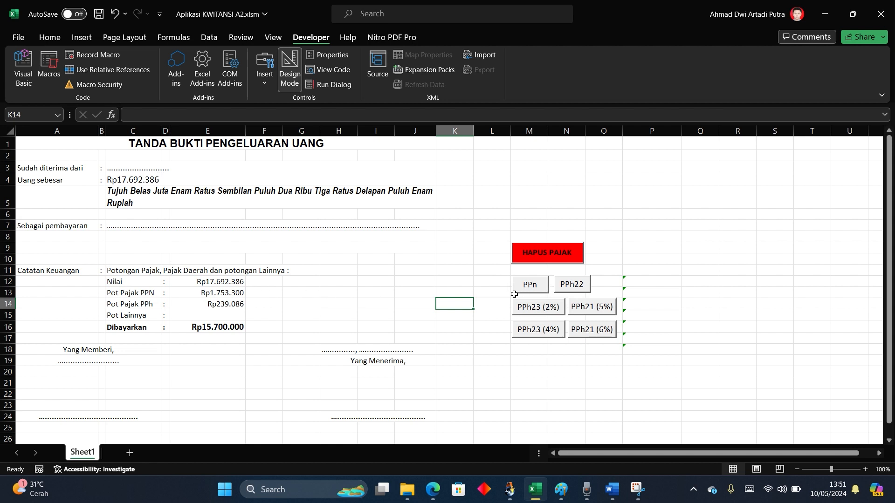
left_click(468, 281)
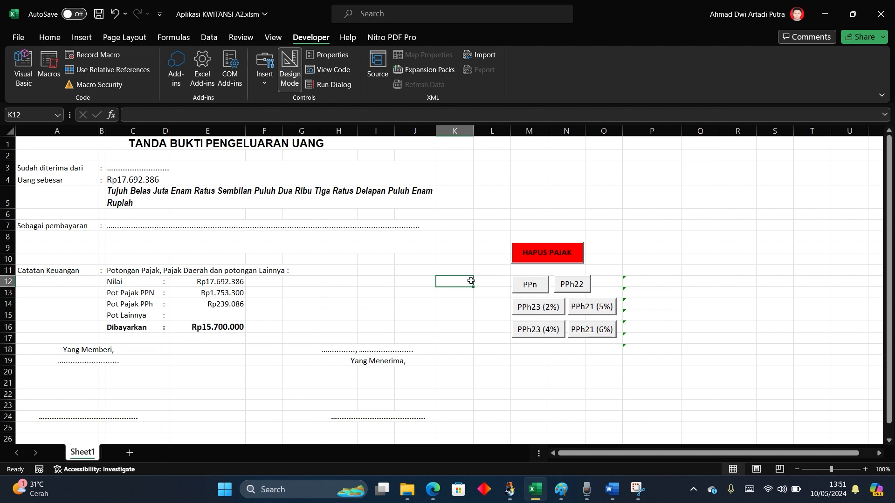
left_click(525, 286)
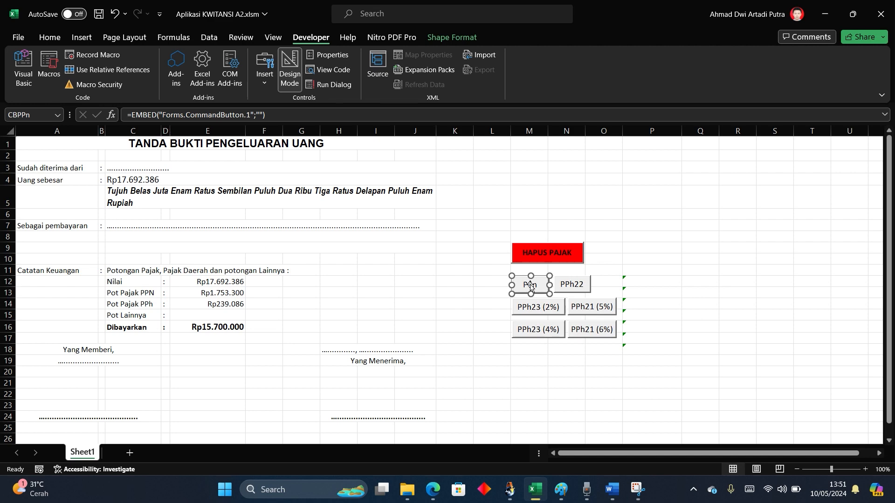
double_click(530, 287)
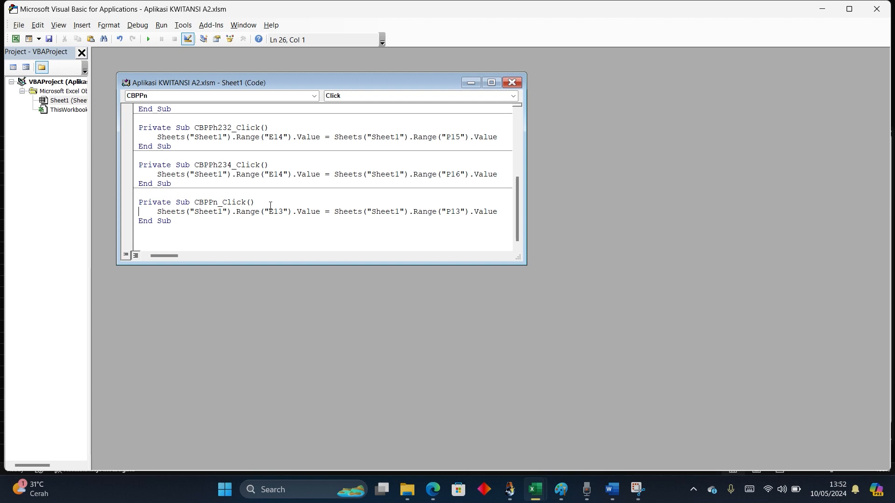
Compare the target cell E13 in the PPn button's code with the Pot Pajak PPN cell on the worksheet.
mouse_move(538, 495)
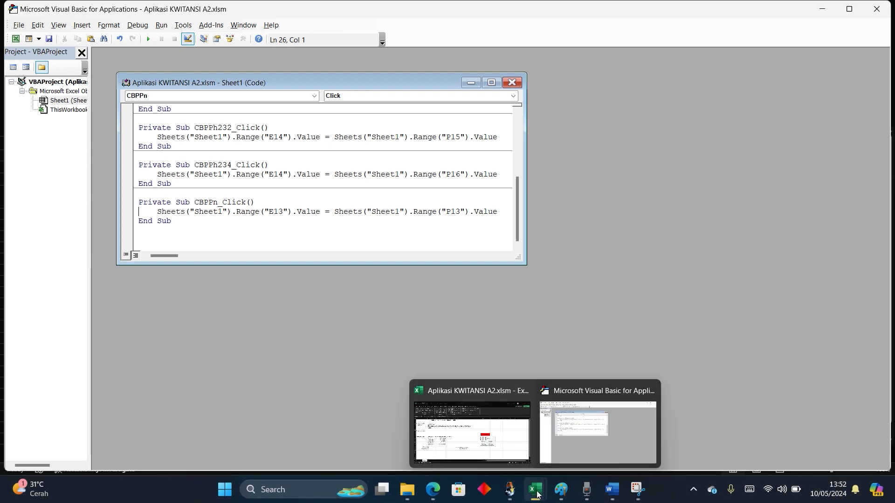
left_click(533, 491)
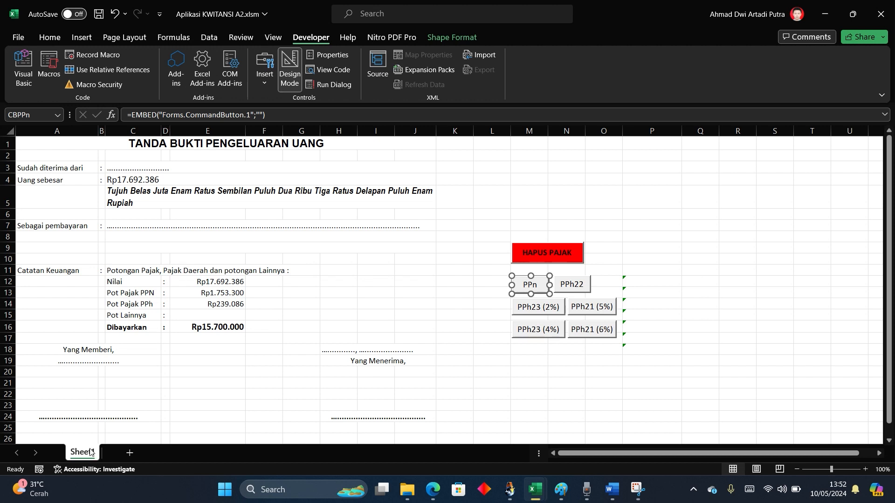
left_click(205, 293)
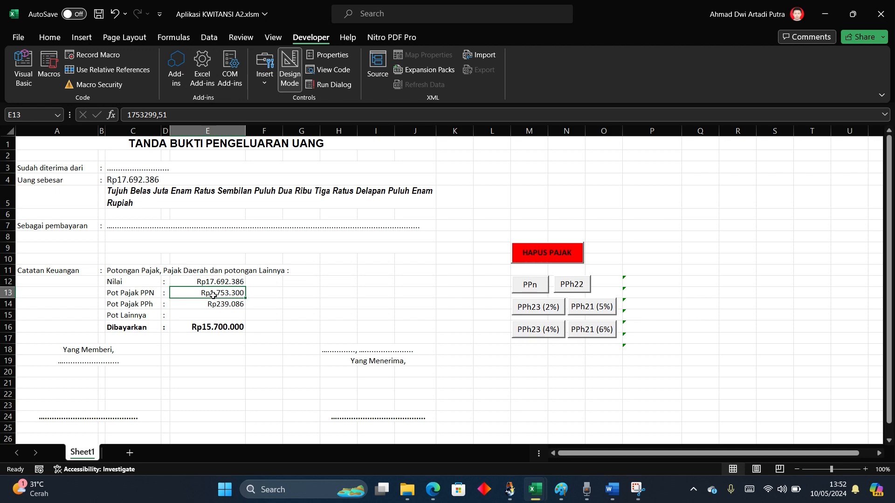
mouse_move(535, 490)
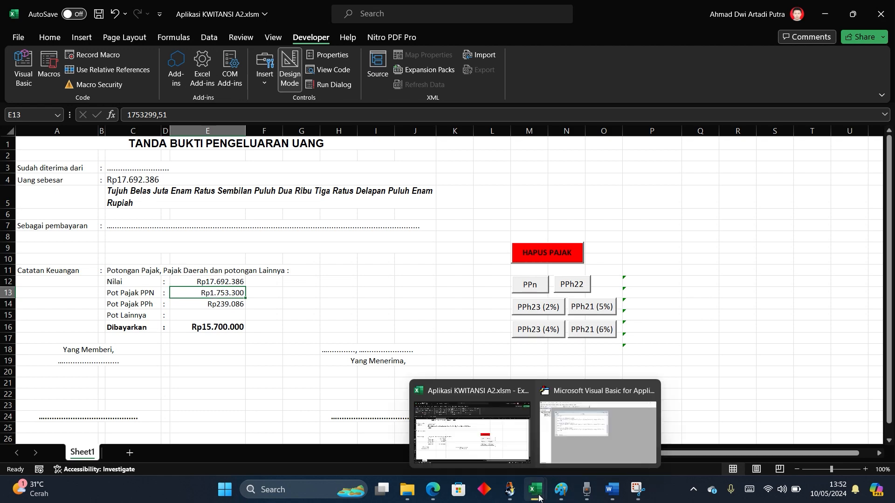
left_click(580, 433)
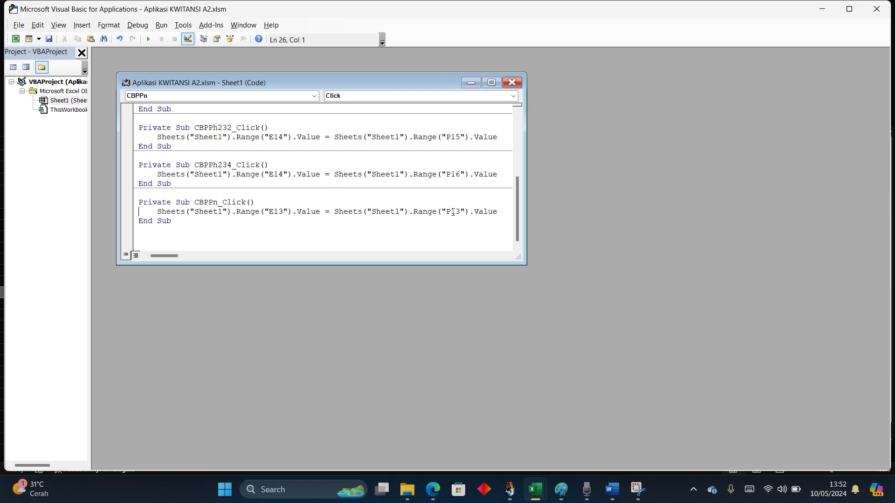
Trace the source cell P13 from the PPn button's code to the worksheet and inspect its hidden formula.
mouse_move(536, 490)
left_click(492, 418)
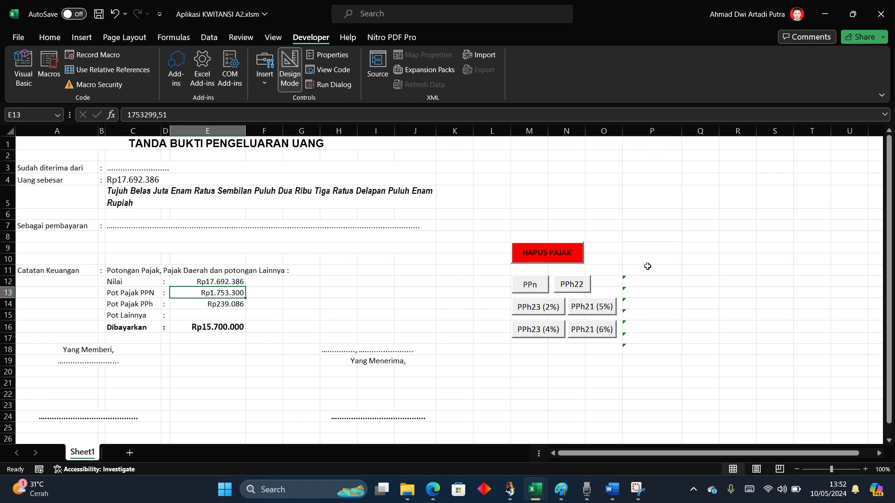
mouse_move(544, 484)
left_click(571, 418)
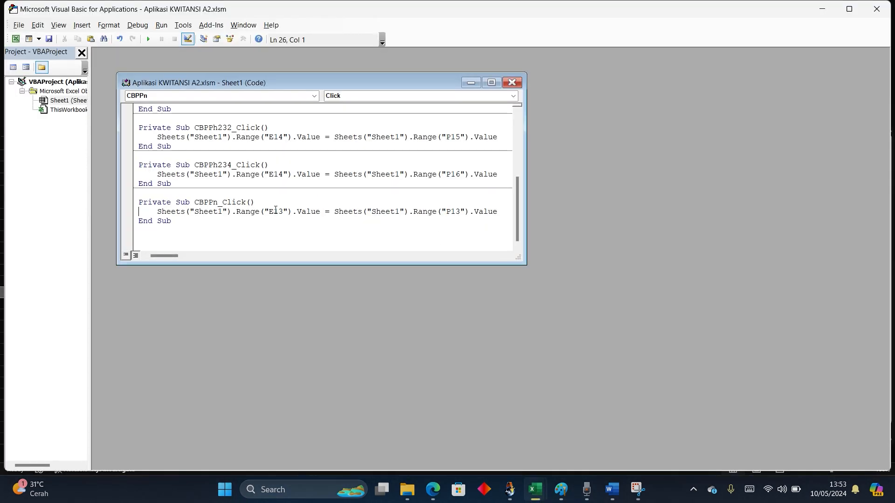
mouse_move(536, 489)
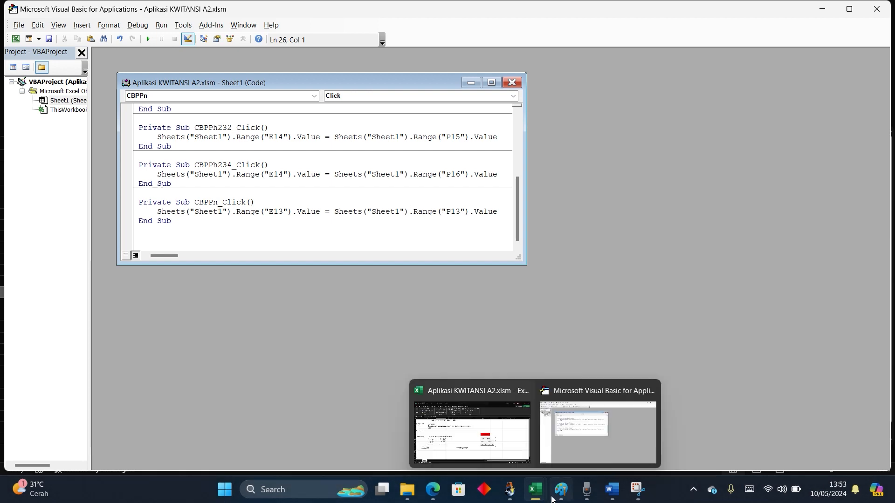
left_click(476, 405)
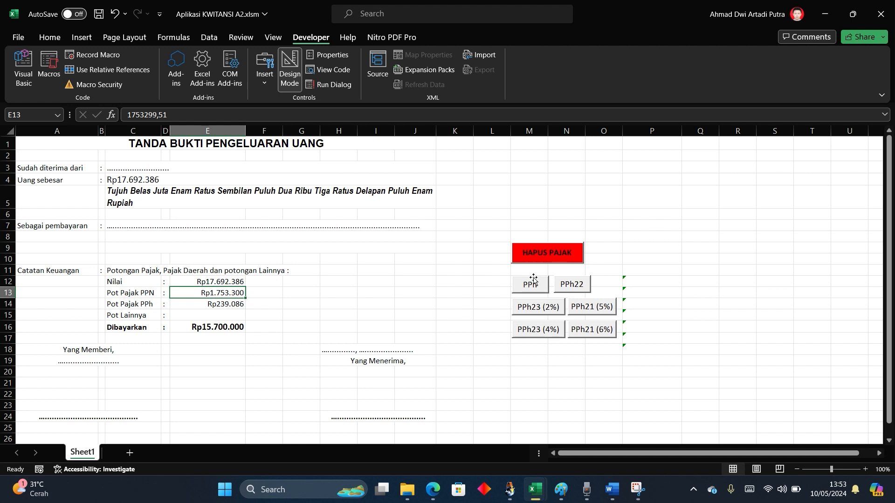
left_click(644, 283)
left_click(646, 293)
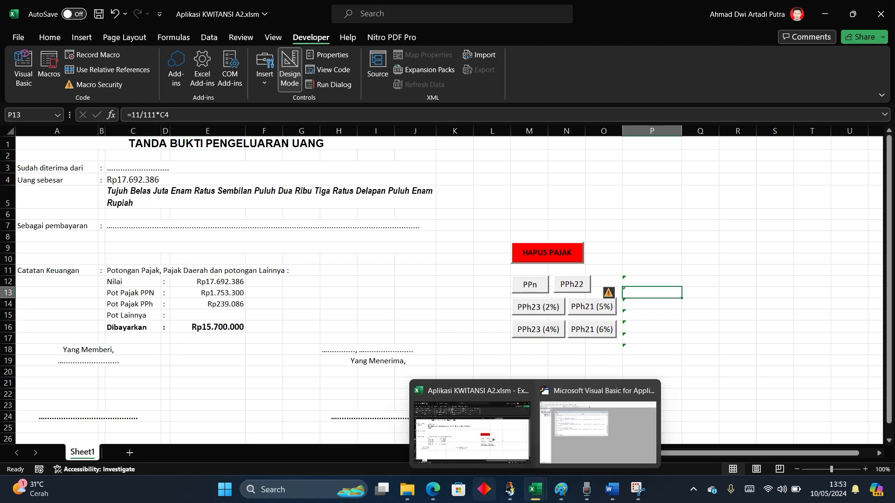
Consult the PPN formula on the klikpajak page in Edge and handwrite 11/100 × 100/111 with the Pencil tool in Paint.
left_click(439, 498)
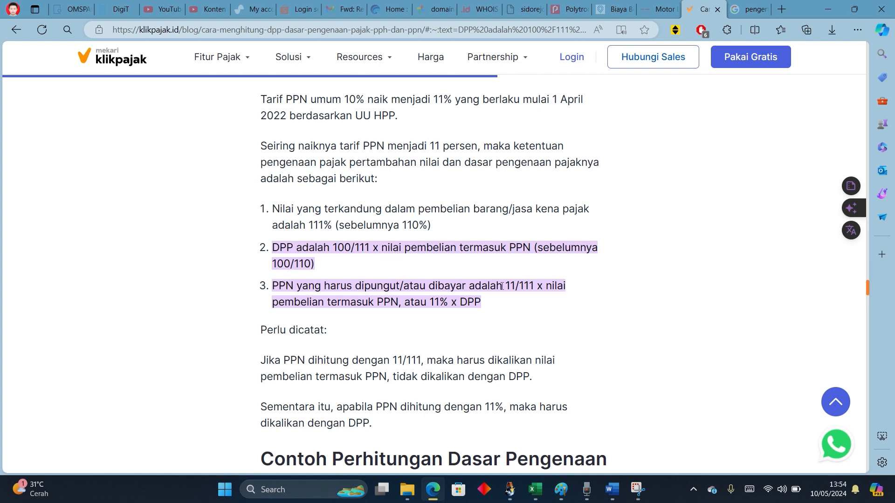
mouse_move(593, 497)
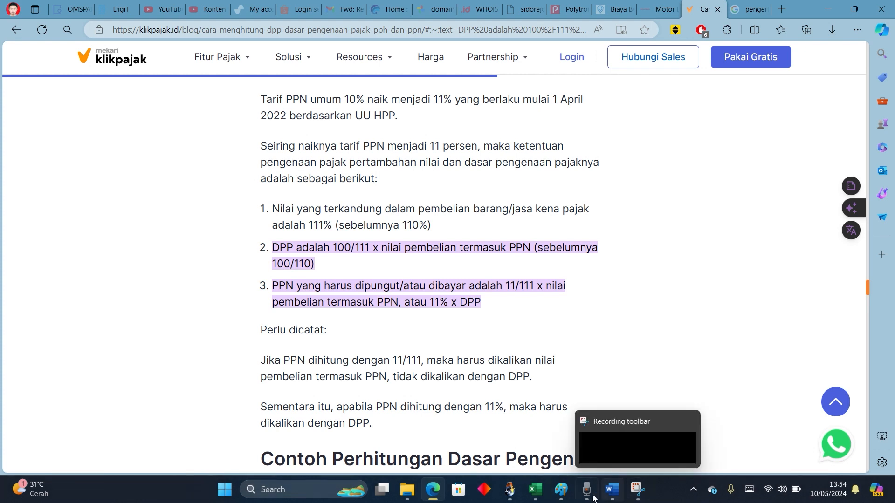
mouse_move(563, 499)
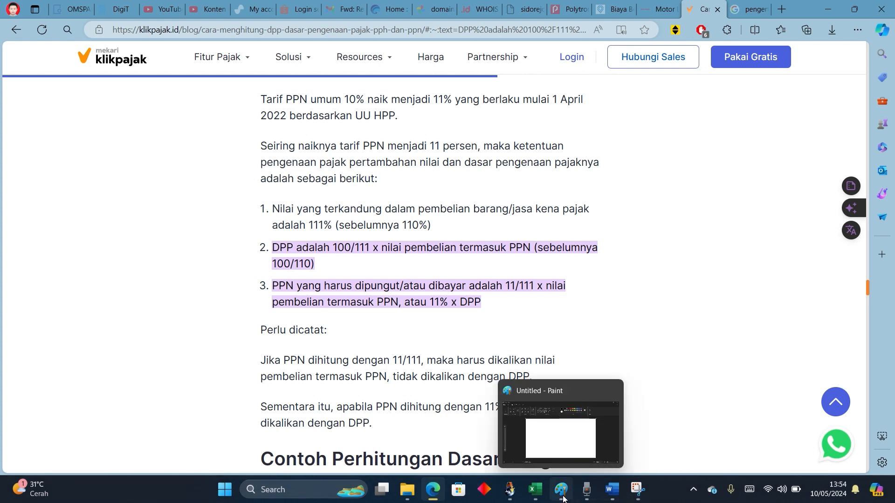
left_click(563, 499)
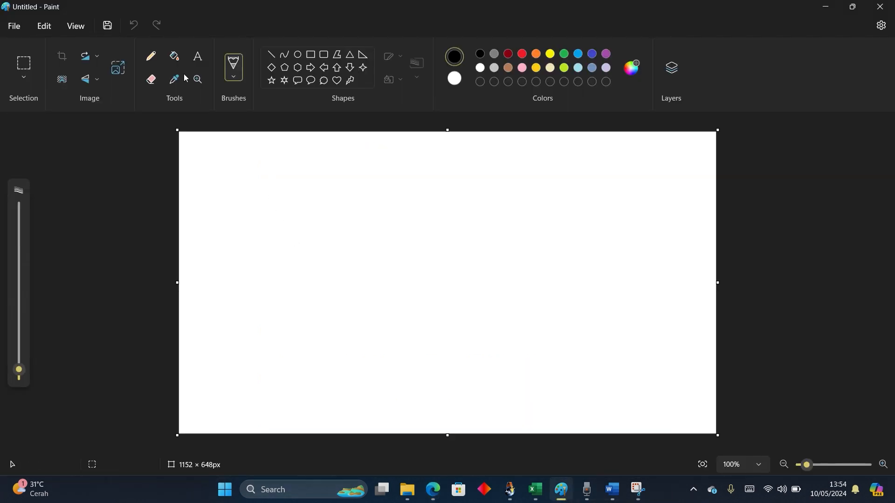
left_click(148, 56)
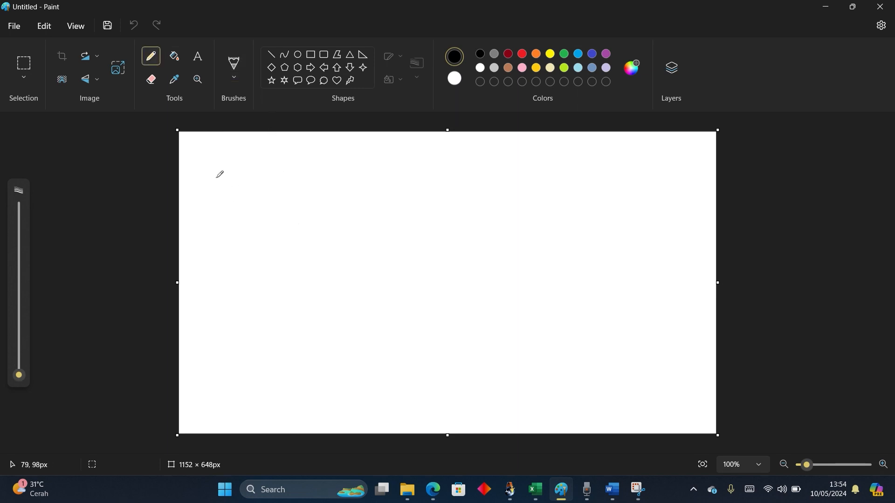
mouse_move(212, 172)
left_mouse_down()
mouse_move(212, 199)
mouse_move(251, 207)
left_mouse_up()
mouse_move(201, 219)
left_mouse_down()
mouse_move(202, 244)
mouse_move(222, 242)
mouse_move(214, 216)
mouse_move(246, 233)
mouse_move(238, 217)
mouse_move(285, 211)
mouse_move(264, 217)
left_mouse_up()
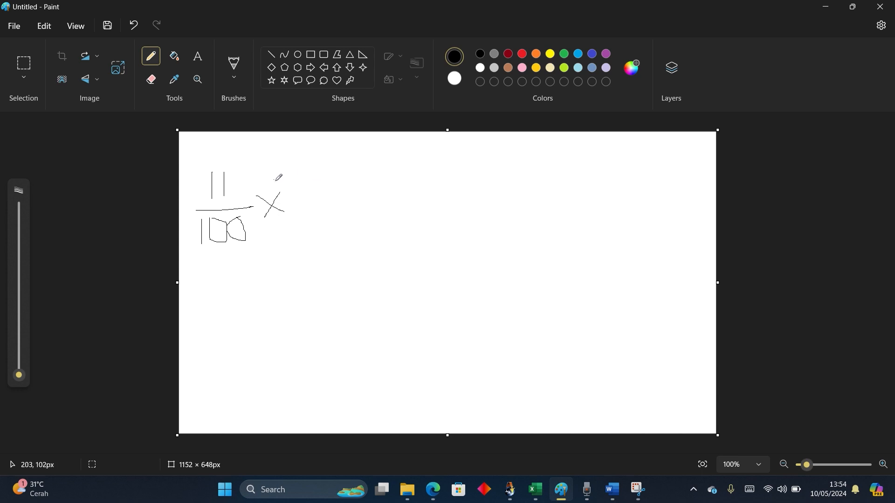
mouse_move(298, 173)
left_mouse_down()
mouse_move(303, 197)
mouse_move(308, 178)
mouse_move(321, 192)
mouse_move(310, 173)
mouse_move(340, 189)
mouse_move(333, 172)
left_mouse_up()
mouse_move(299, 204)
left_mouse_down()
mouse_move(346, 199)
mouse_move(301, 219)
mouse_move(306, 233)
mouse_move(321, 223)
mouse_move(345, 237)
left_mouse_up()
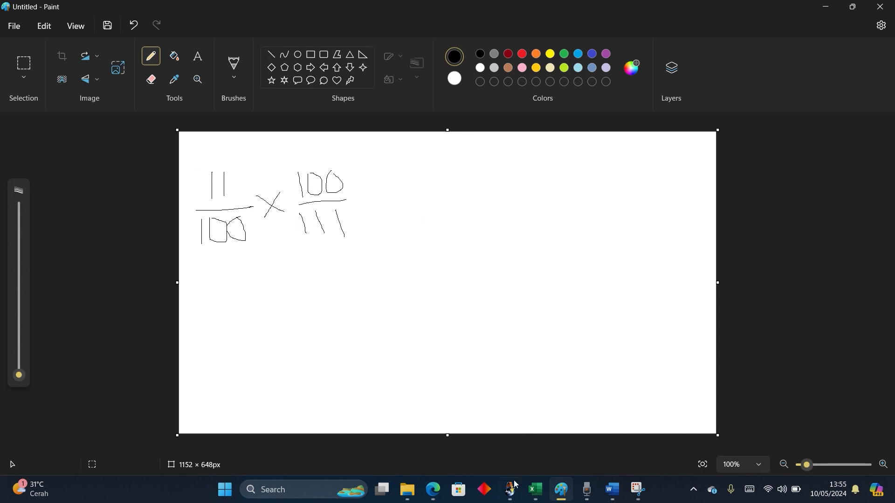
Recheck the DPP rule on the klikpajak page in Edge and extend the Paint calculation with × Harga.
left_click(433, 495)
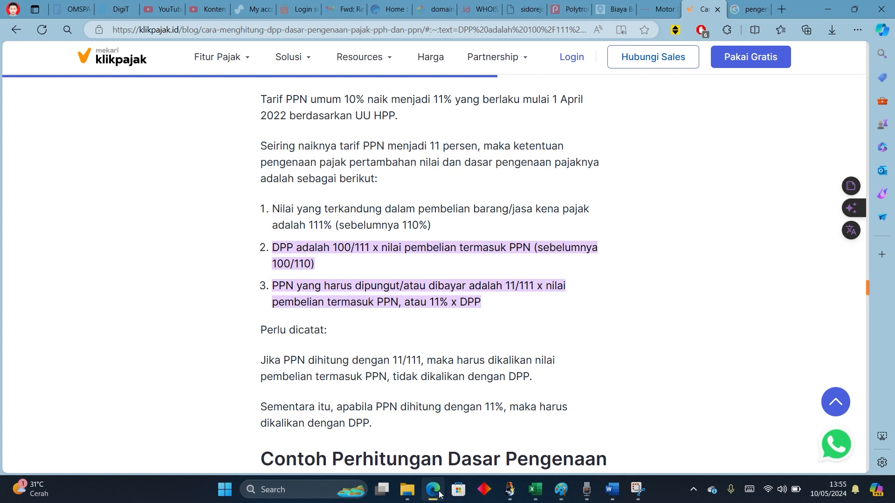
left_click(572, 497)
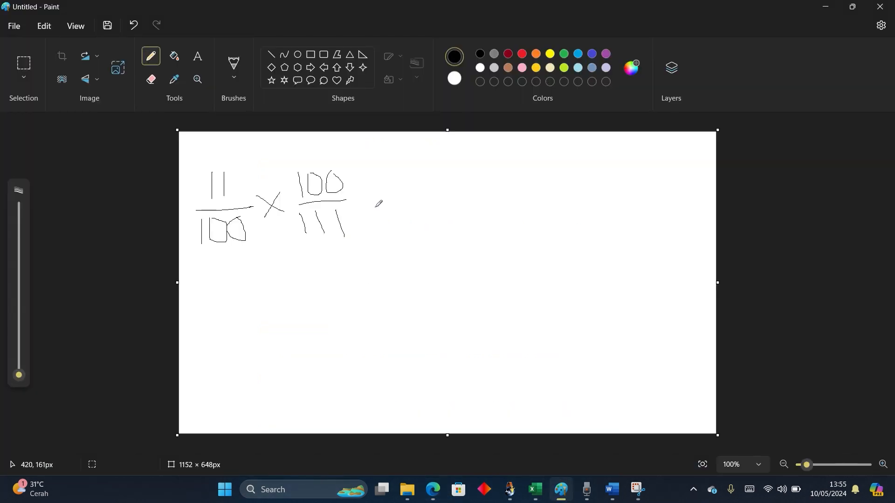
mouse_move(360, 193)
left_mouse_down()
mouse_move(387, 209)
mouse_move(375, 202)
mouse_move(367, 216)
left_mouse_up()
mouse_move(396, 185)
left_mouse_down()
mouse_move(398, 212)
mouse_move(425, 201)
left_mouse_up()
mouse_move(423, 186)
left_mouse_down()
mouse_move(426, 215)
mouse_move(442, 200)
mouse_move(442, 215)
mouse_move(451, 213)
mouse_move(458, 199)
mouse_move(473, 208)
mouse_move(462, 224)
mouse_move(488, 194)
mouse_move(480, 212)
mouse_move(492, 208)
left_mouse_up()
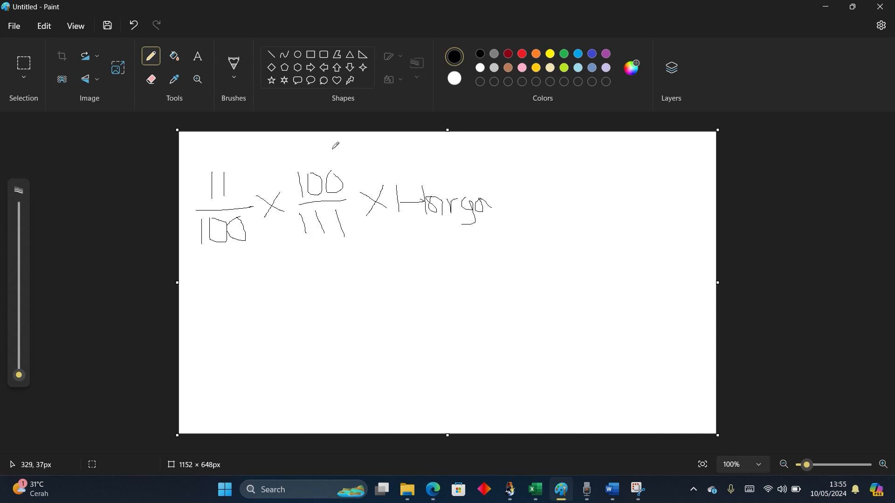
Circle the two multiplied fractions and strike out the 100 in each to show how they cancel.
mouse_move(334, 147)
left_mouse_down()
mouse_move(245, 127)
mouse_move(192, 173)
mouse_move(205, 247)
mouse_move(310, 254)
mouse_move(379, 190)
mouse_move(342, 137)
mouse_move(327, 141)
left_mouse_up()
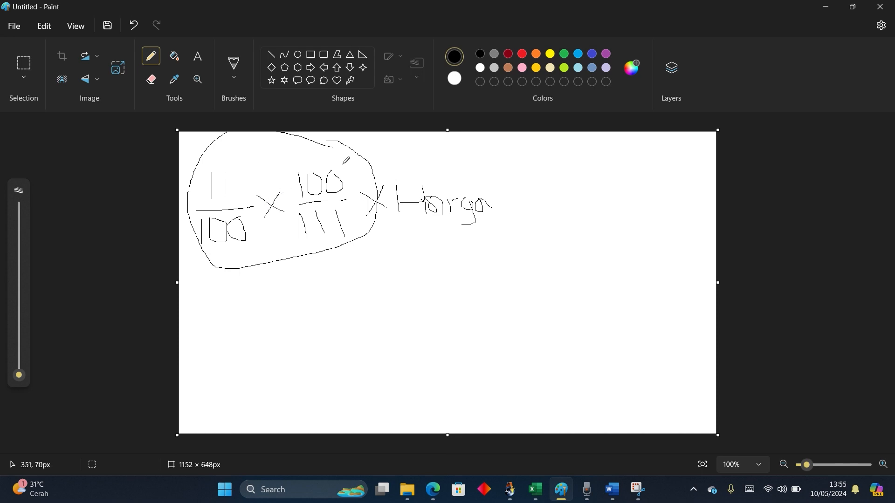
left_click_drag(344, 163, 303, 205)
left_click_drag(250, 215, 212, 252)
left_click_drag(492, 271, 487, 298)
Return to the receipt workbook in Excel and inspect the hidden PPh formulas in P14 through P18.
mouse_move(535, 490)
left_click(498, 440)
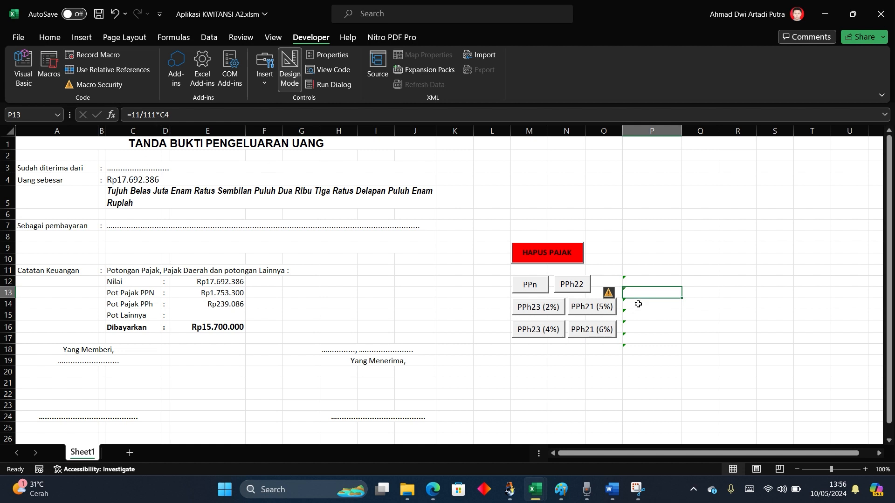
left_click(639, 304)
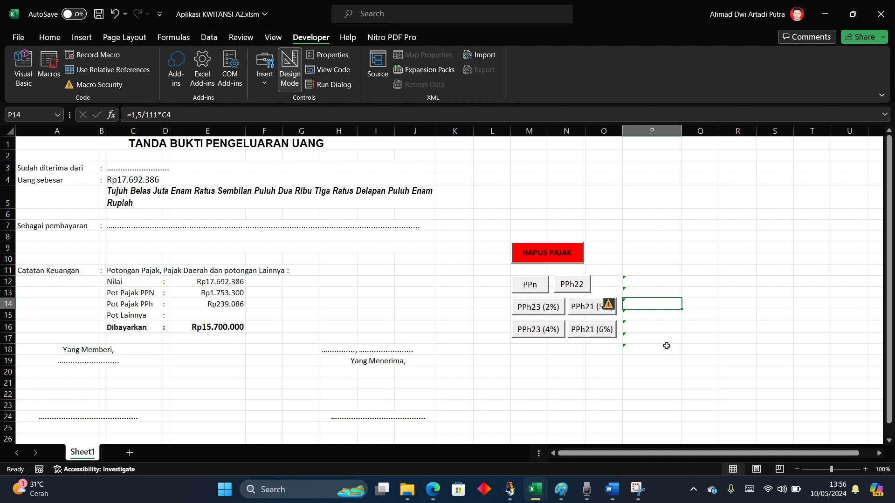
left_click(647, 316)
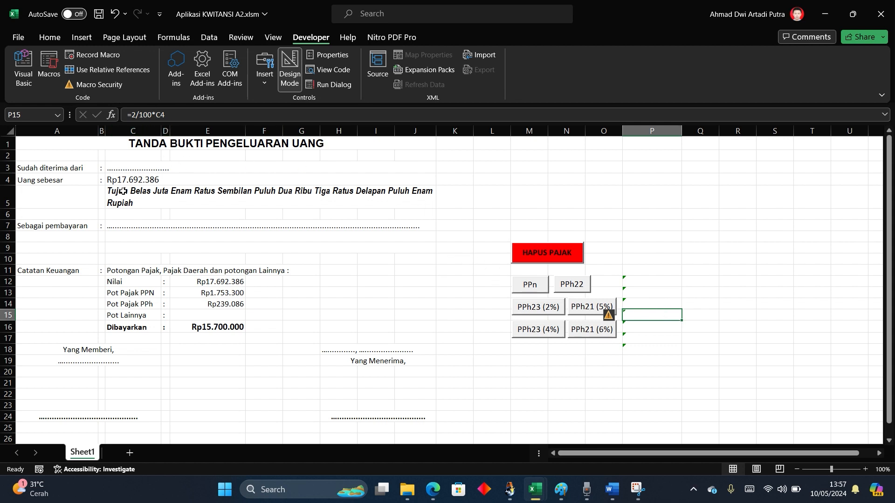
left_click(651, 329)
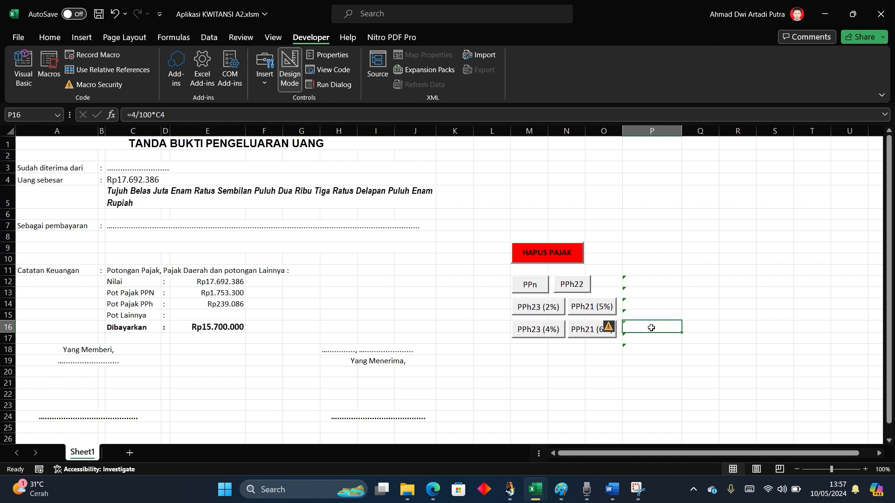
key("Down")
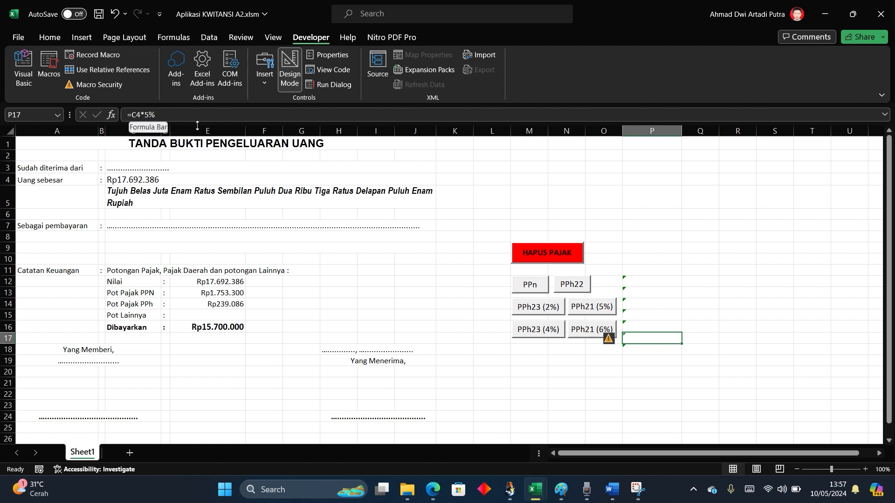
key("Down")
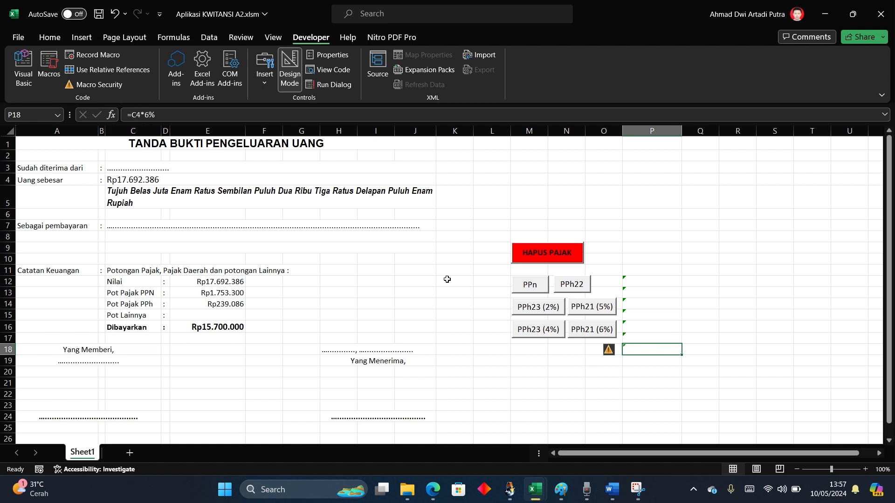
Check the amount in C4 that the tax formulas reference, and leave the empty cell L12 selected.
left_click(655, 394)
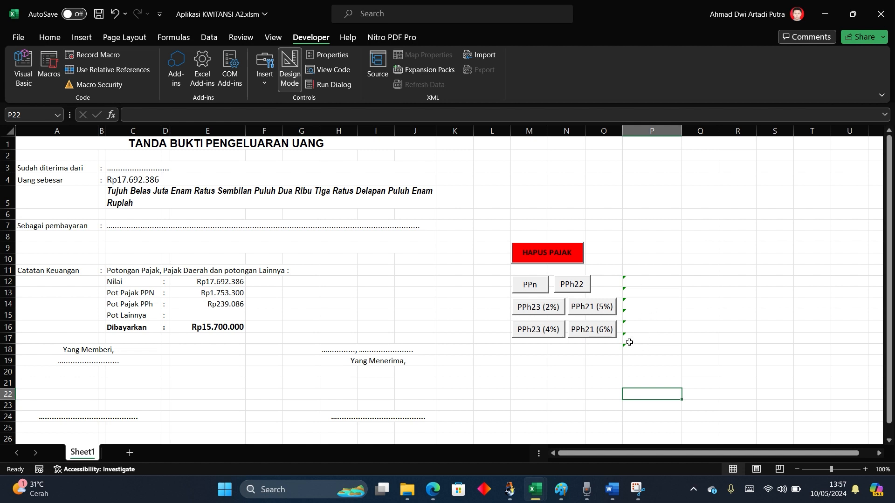
left_click(122, 179)
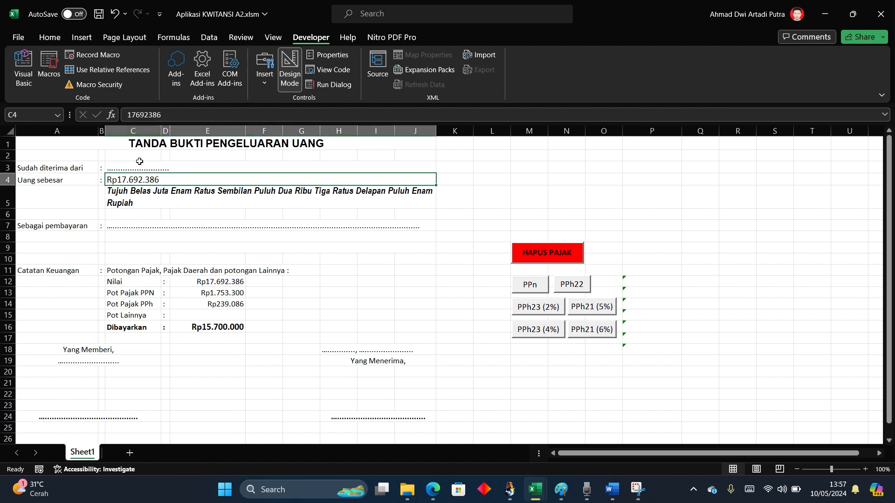
left_click(502, 383)
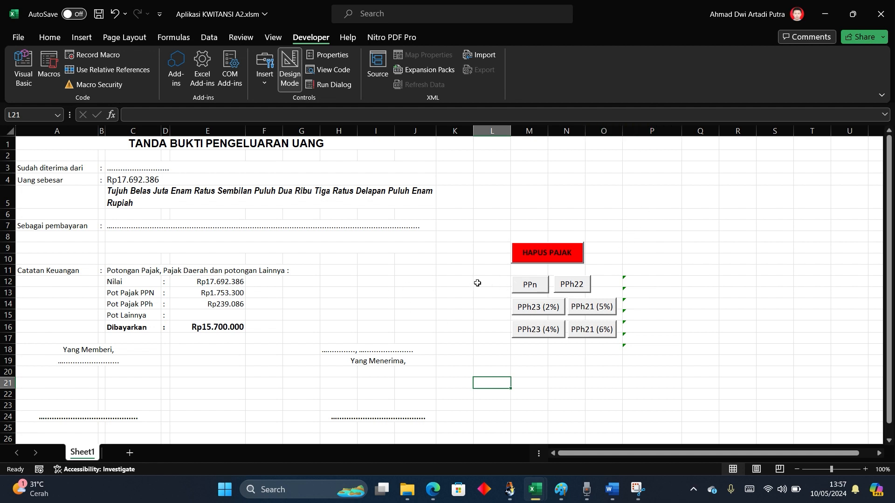
left_click(476, 282)
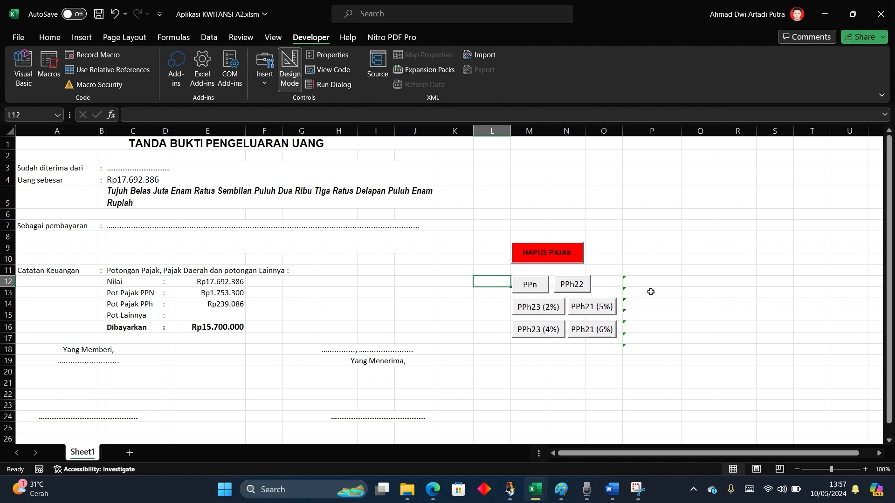
Review the Pot Pajak PPN and Pot Pajak PPh lines in rows 13 and 14, and the receipt amount in C4.
left_click(443, 321)
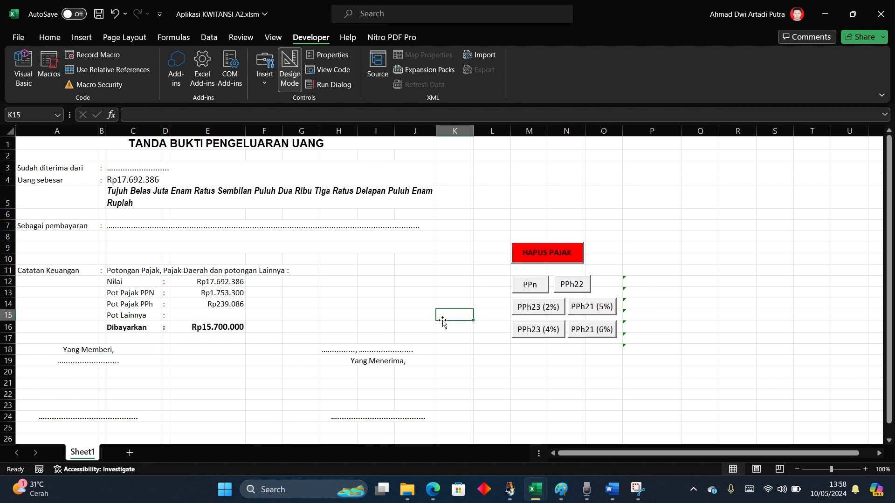
left_click(136, 293)
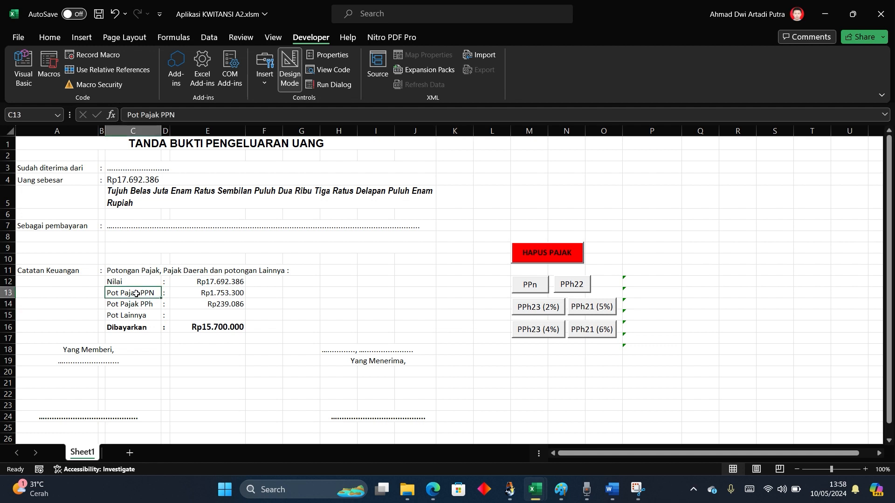
left_click(143, 306)
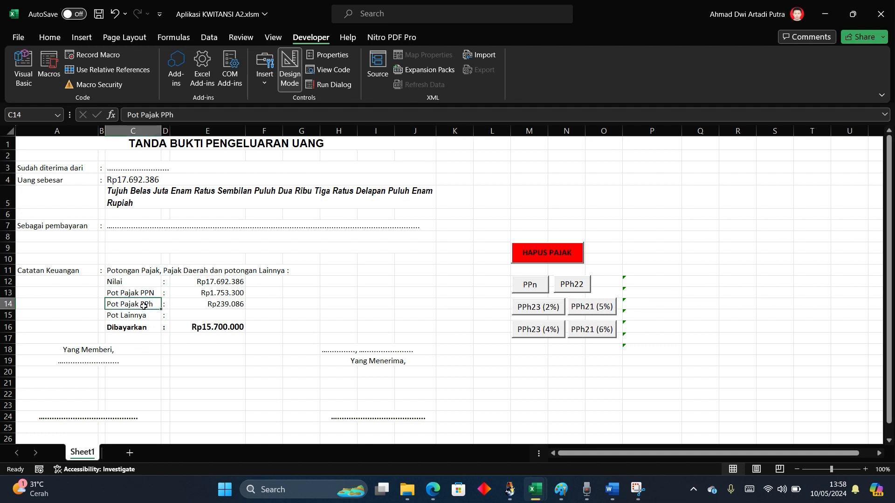
left_click(206, 294)
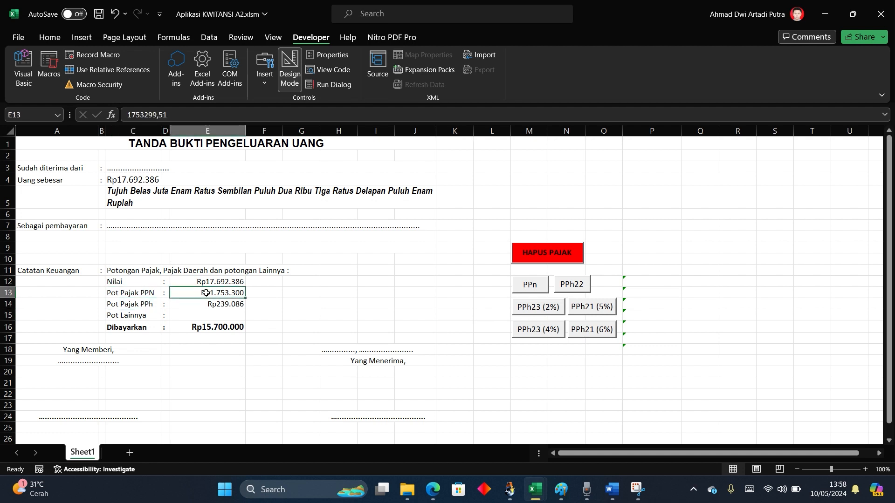
left_click(136, 295)
left_click(134, 305)
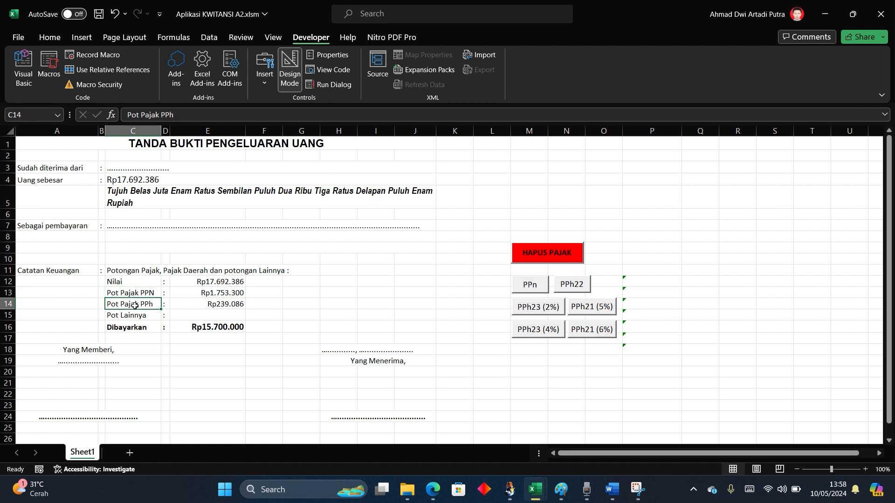
left_click(132, 178)
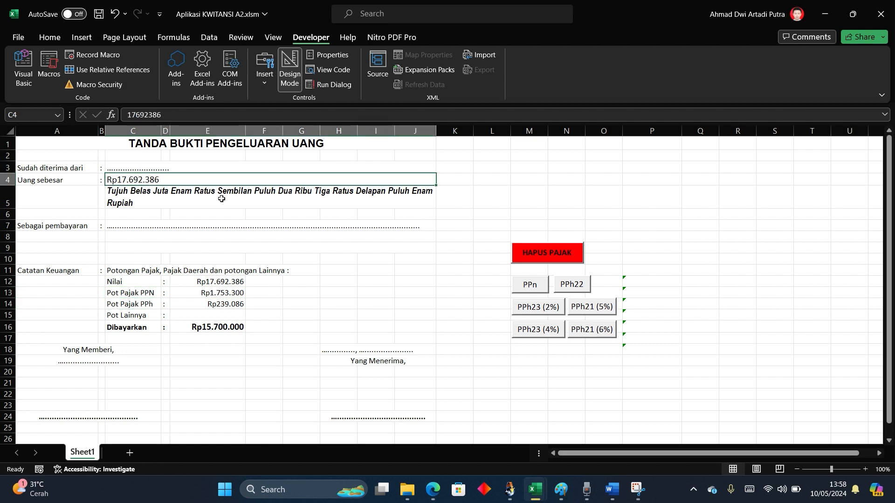
Inspect the VBA click code behind the HAPUS PAJAK button, and return to the receipt worksheet.
left_click(395, 296)
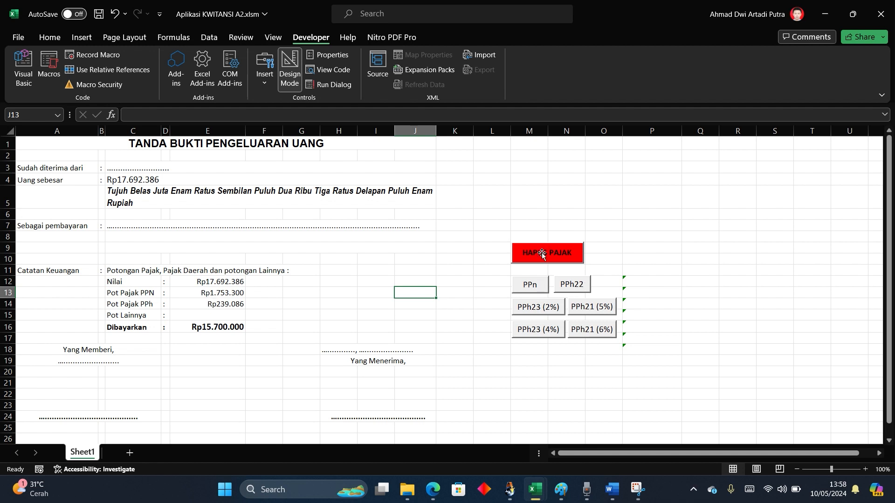
left_click(449, 268)
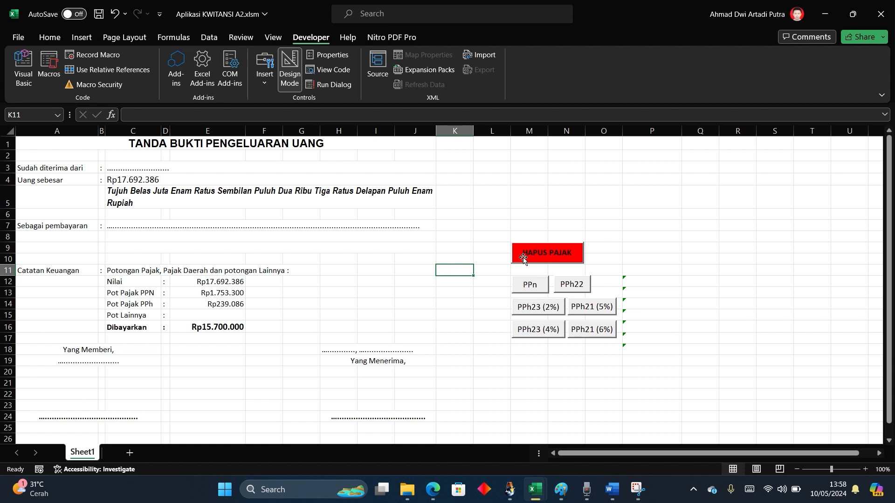
double_click(548, 252)
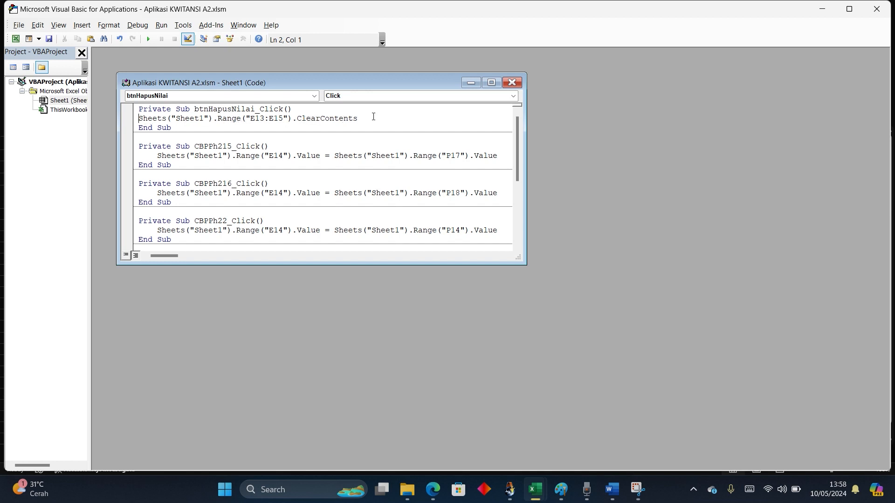
mouse_move(535, 489)
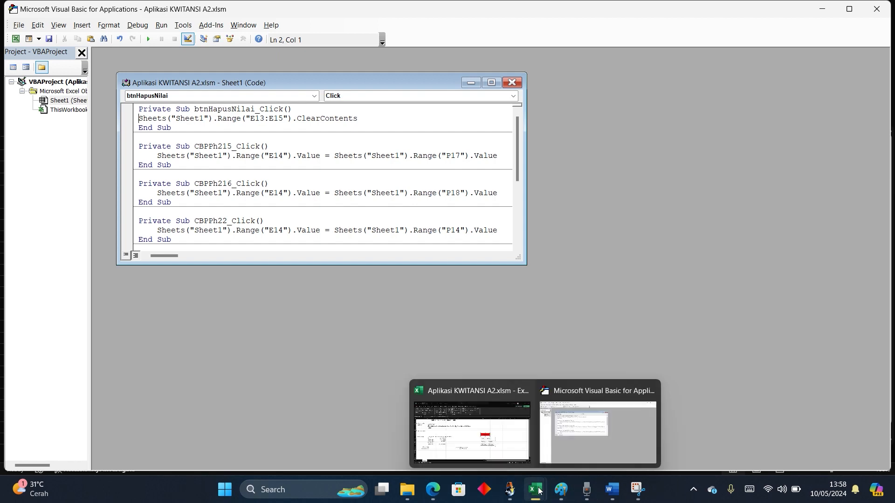
left_click(477, 438)
left_click(679, 215)
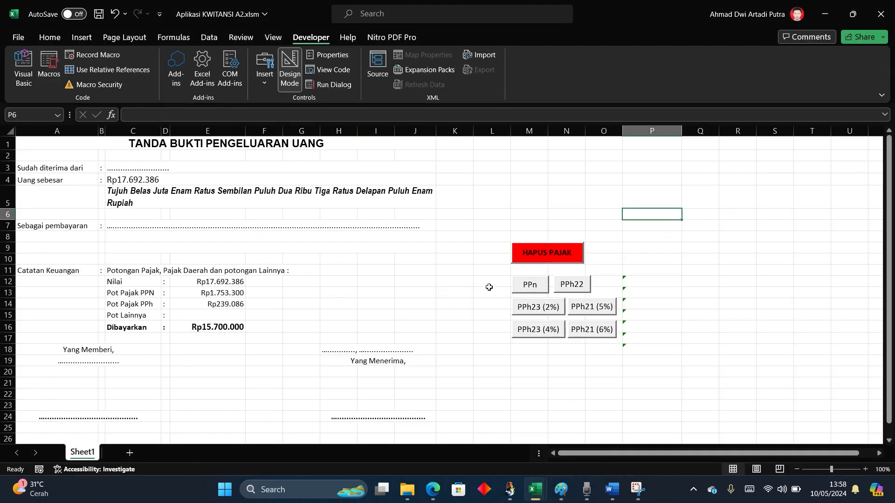
left_click(464, 291)
left_click(491, 350)
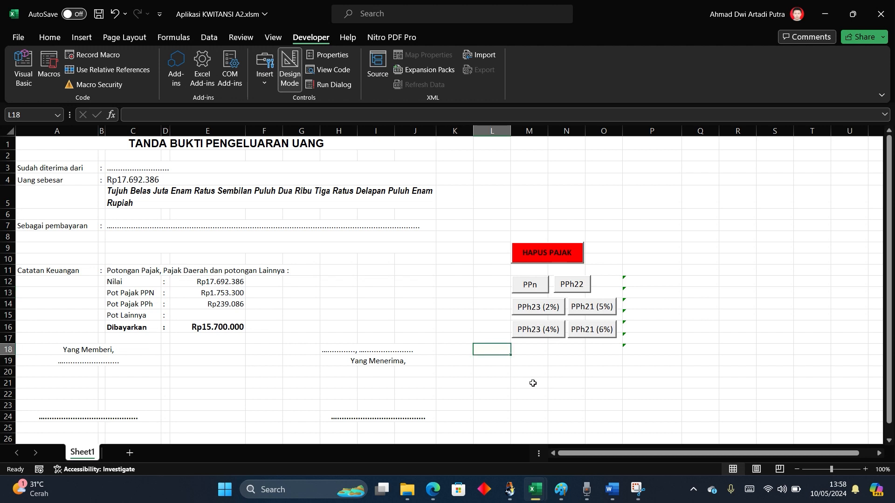
left_click(602, 392)
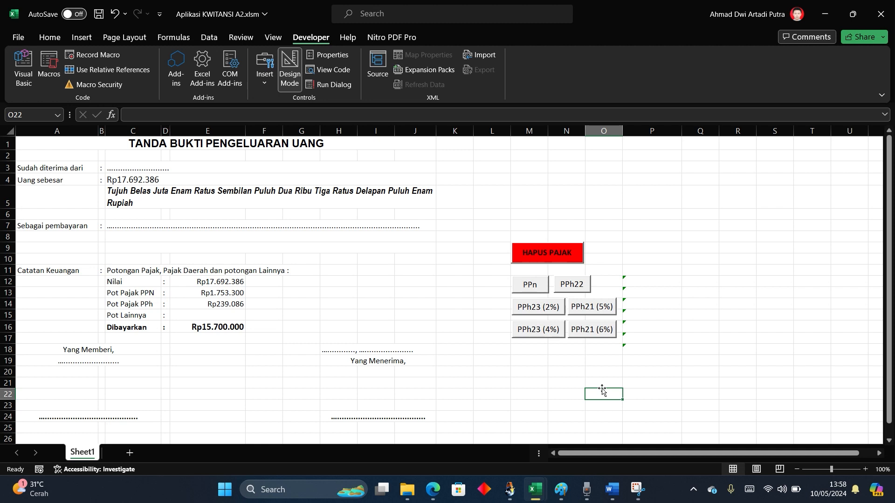
Compare the contents of the Nilai, Pot Pajak PPN and Pot Pajak PPh cells, E12 through E14.
left_click(183, 282)
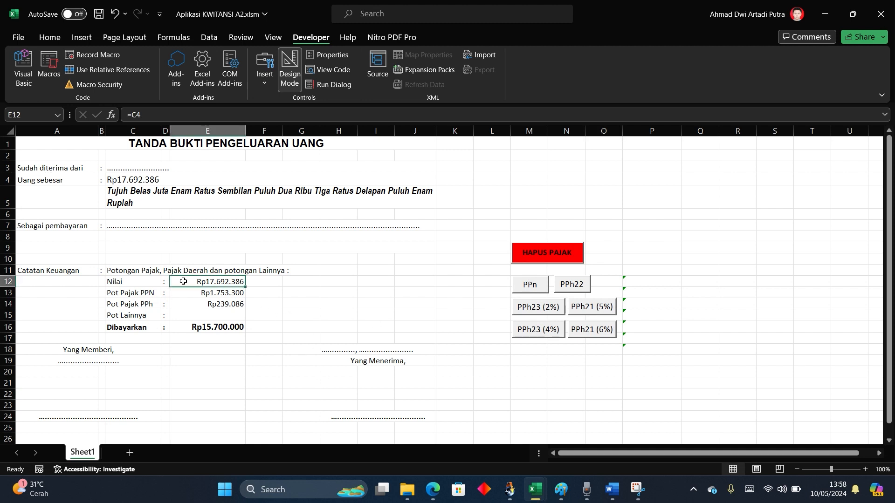
left_click(200, 294)
left_click(203, 307)
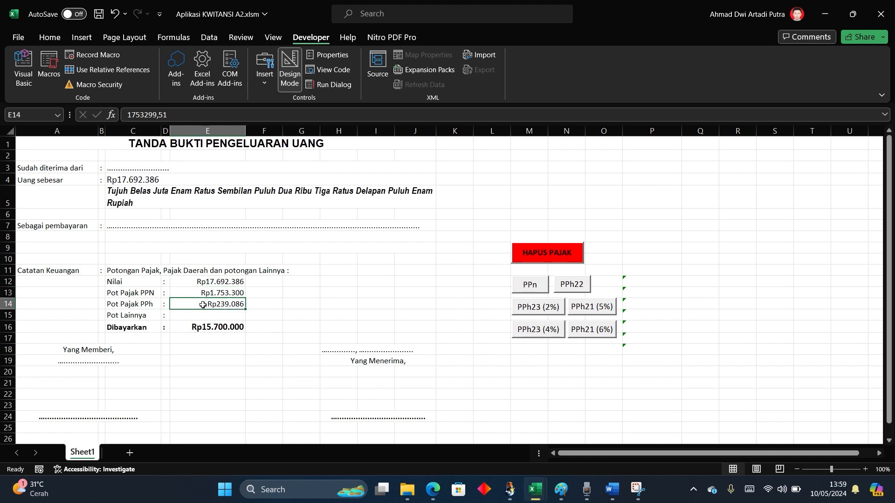
left_click(203, 294)
left_click(203, 282)
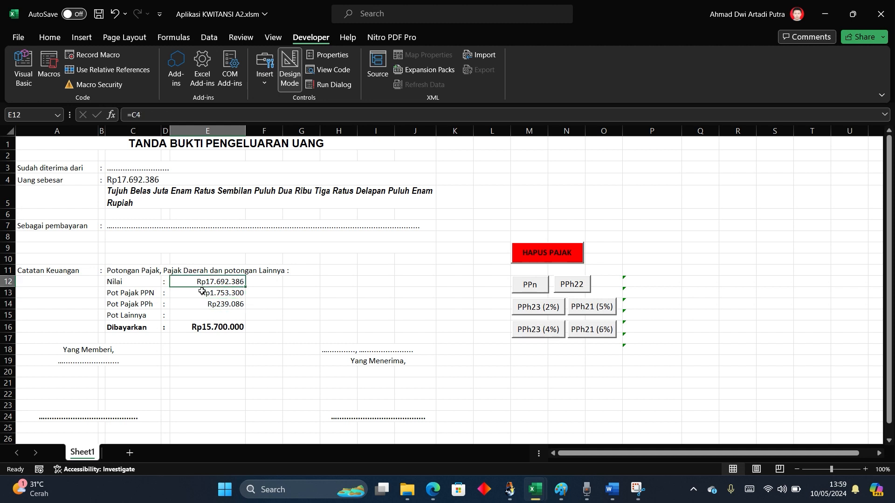
left_click(201, 294)
left_click(204, 303)
left_click(205, 293)
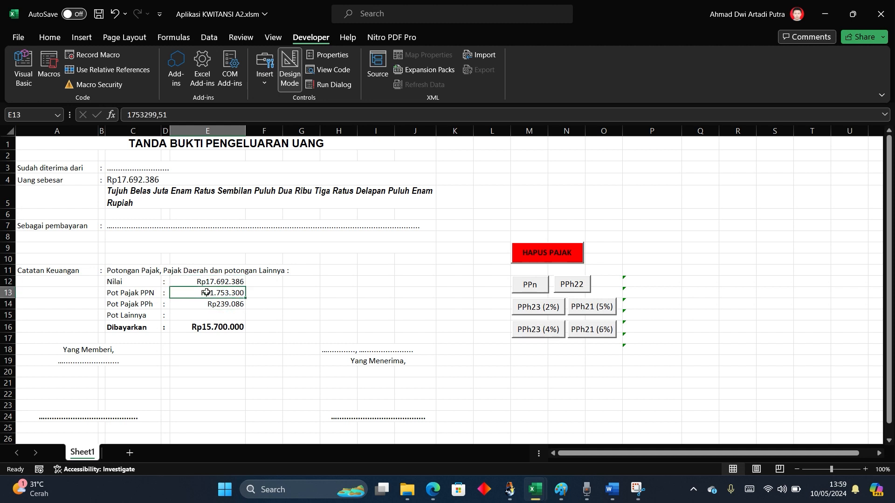
left_click(204, 282)
left_click(205, 294)
left_click(205, 305)
left_click(205, 294)
left_click(204, 283)
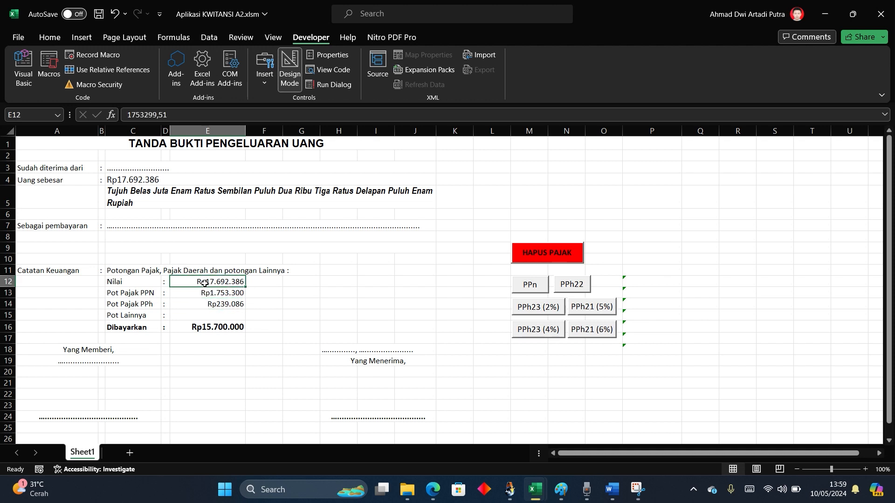
left_click(205, 293)
left_click(206, 305)
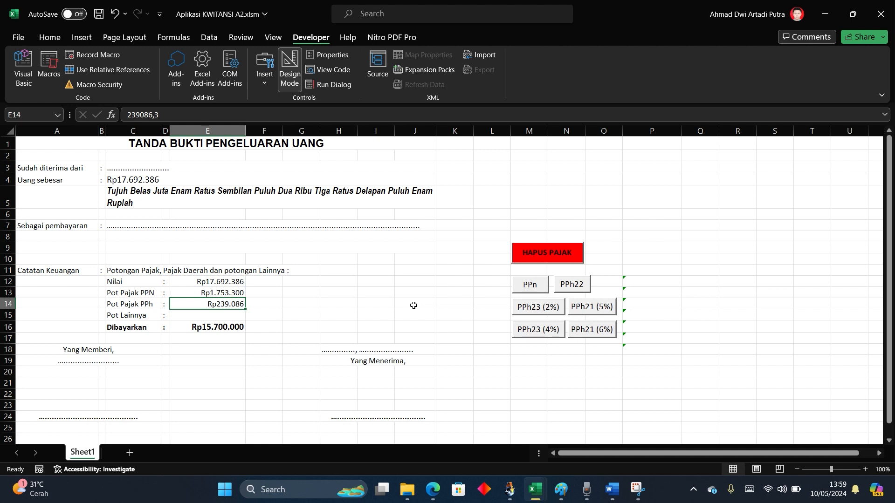
Check the receipt amount in C4 and inspect the Dibayarkan formula in E16.
left_click(415, 269)
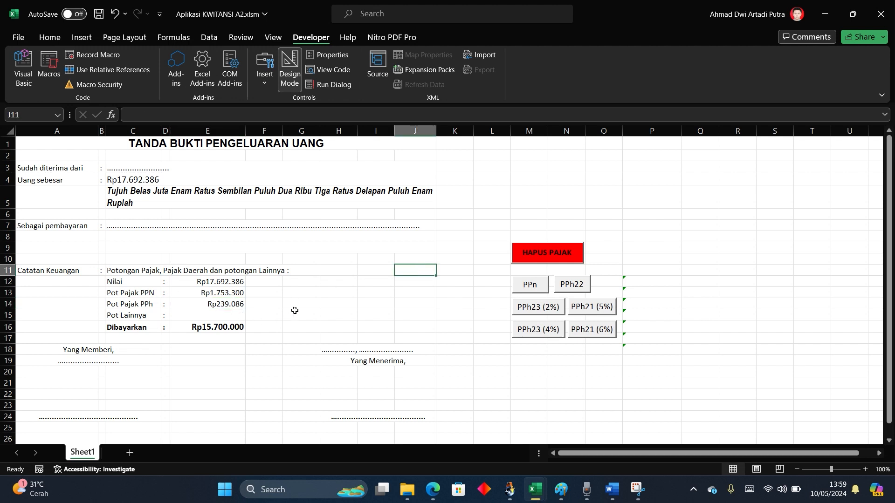
left_click(134, 179)
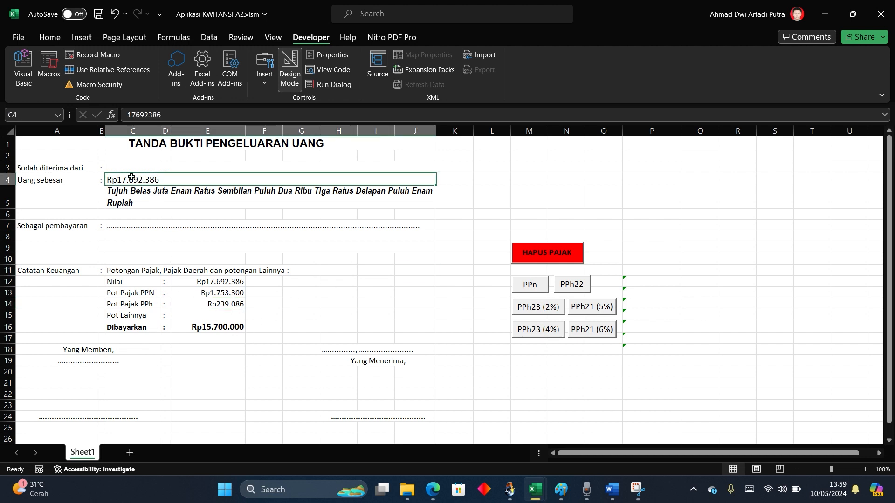
left_click(216, 325)
left_click(216, 358)
left_click(209, 330)
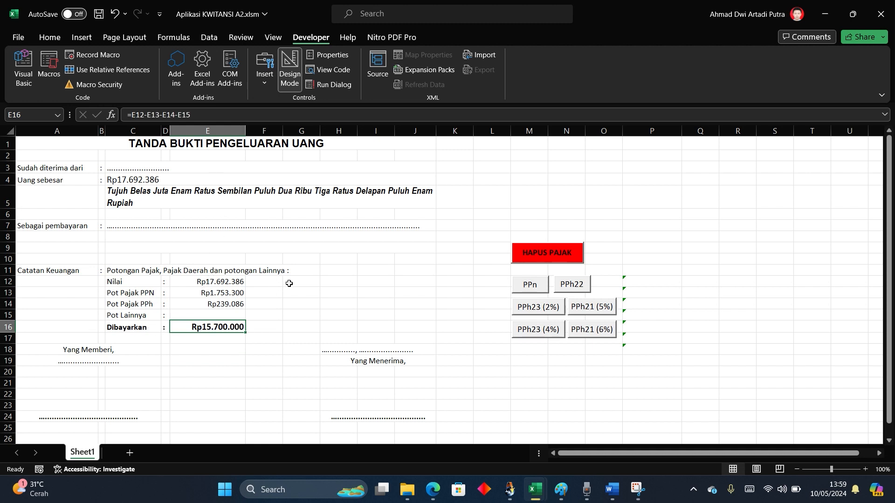
Trace the calculation again from the amount in C4 through the deductions in E13 and E14 to the Dibayarkan total in E16.
left_click(376, 302)
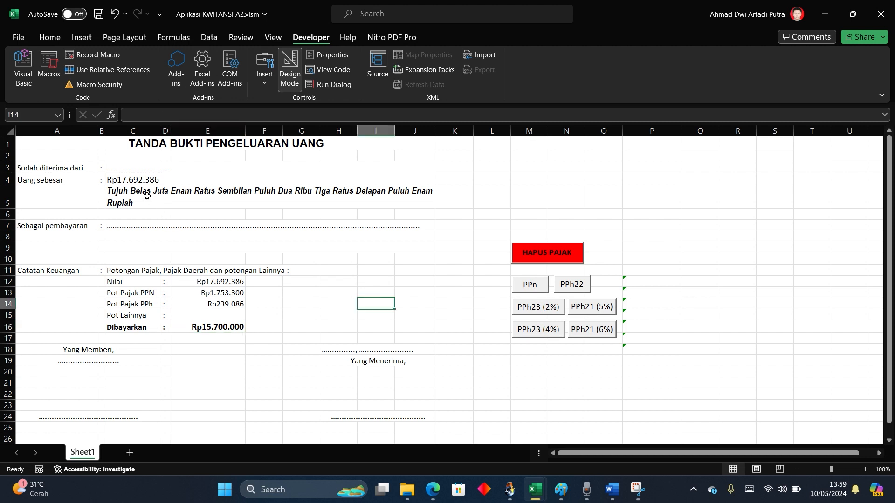
left_click(130, 180)
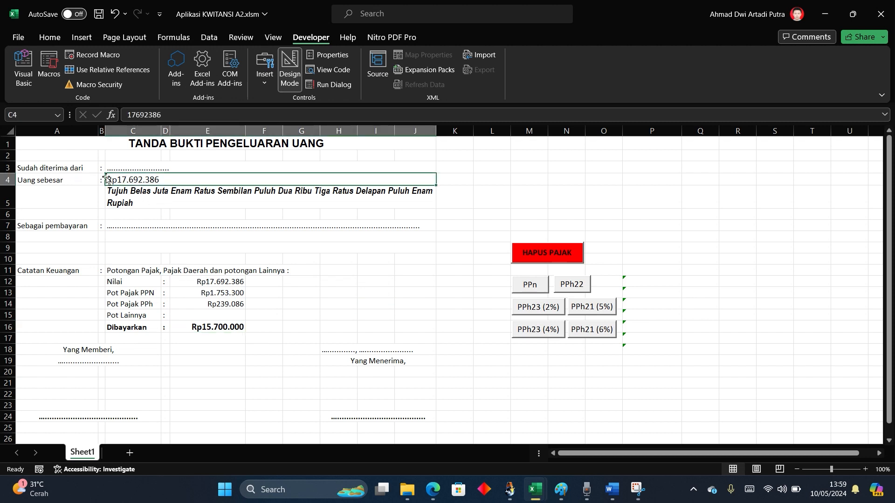
left_click(419, 296)
left_click(225, 329)
left_click(219, 295)
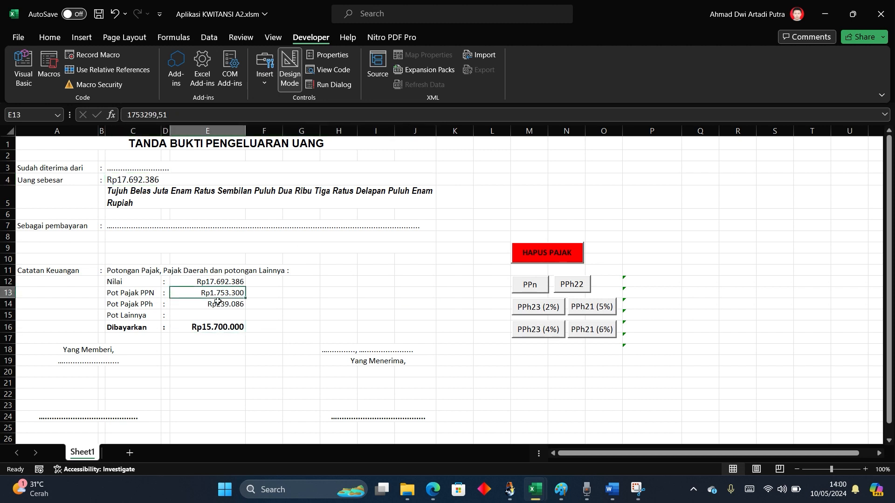
left_click(218, 302)
left_click(214, 326)
left_click(345, 317)
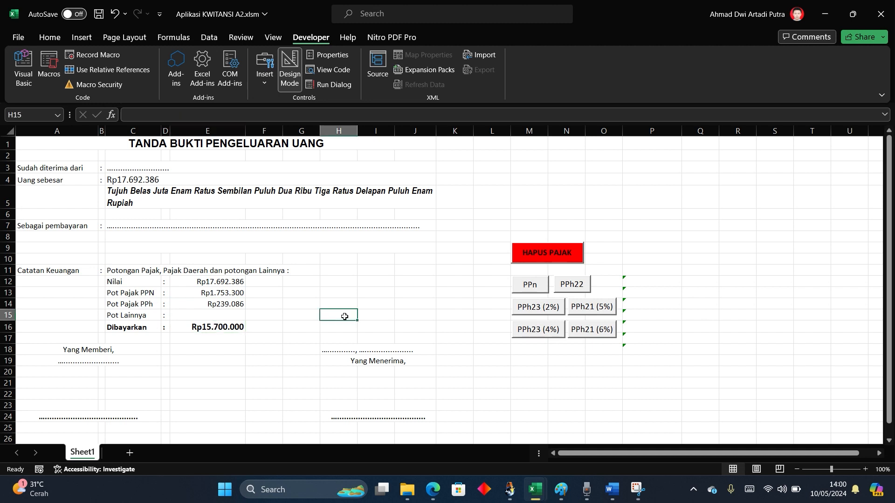
left_click(475, 326)
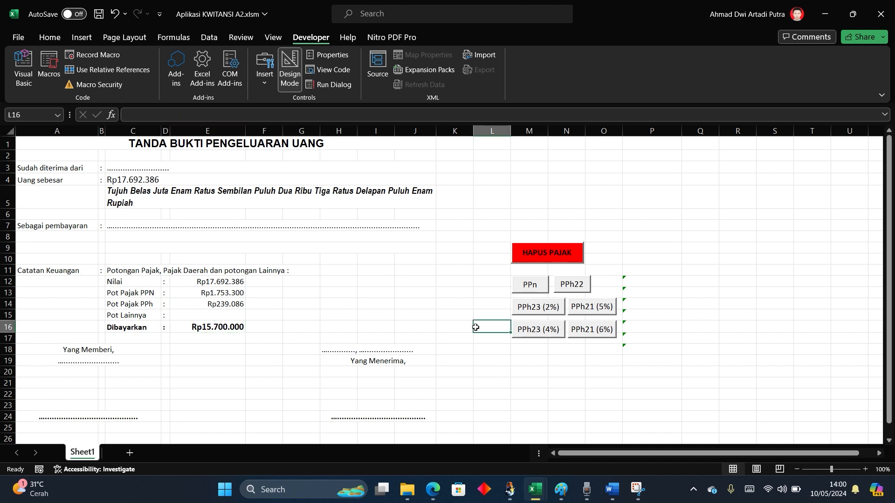
left_click(454, 382)
left_click(535, 396)
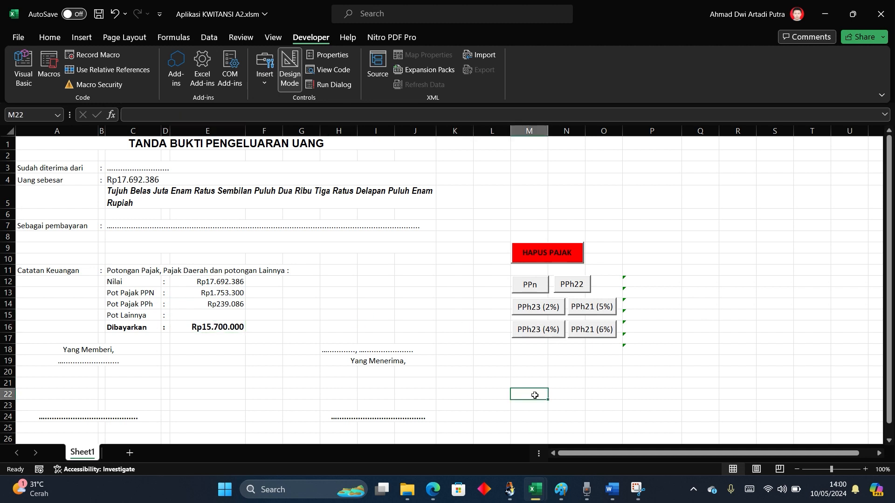